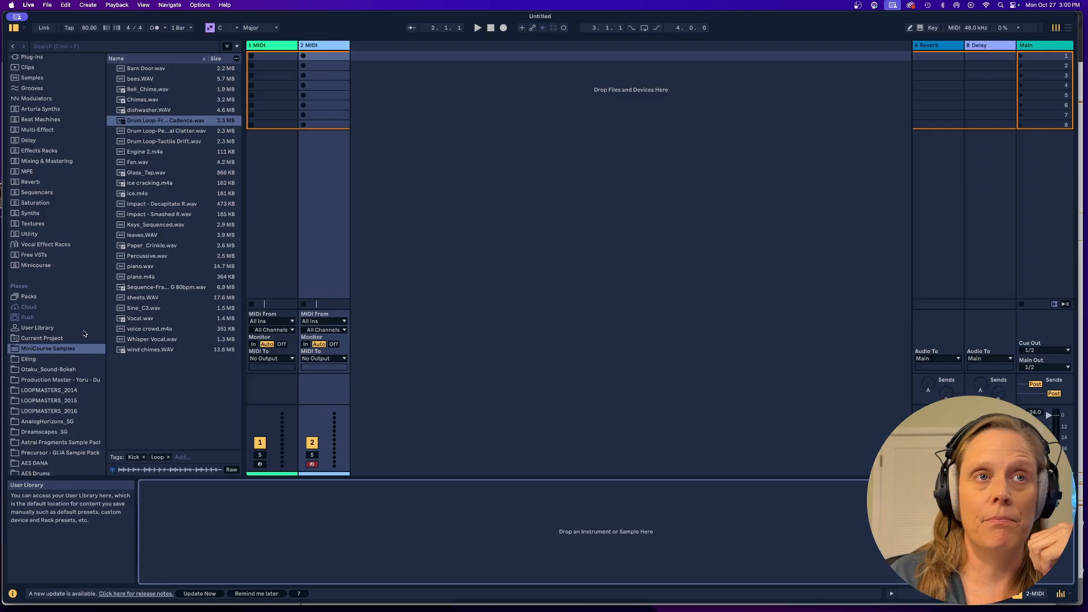
Add the Drum Loop-Fractured Cadence.wav sample to a new audio track's first slot and open its clip.
{"action": "left_click", "coordinate": [158, 123]}
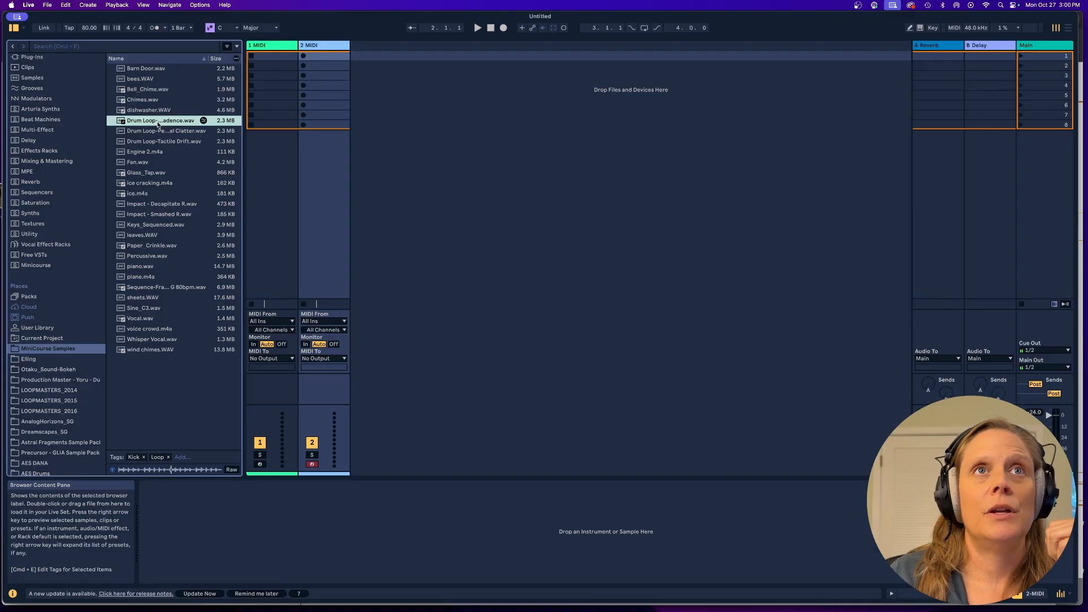
{"action": "left_click_drag", "start_coordinate": [158, 125], "coordinate": [378, 61]}
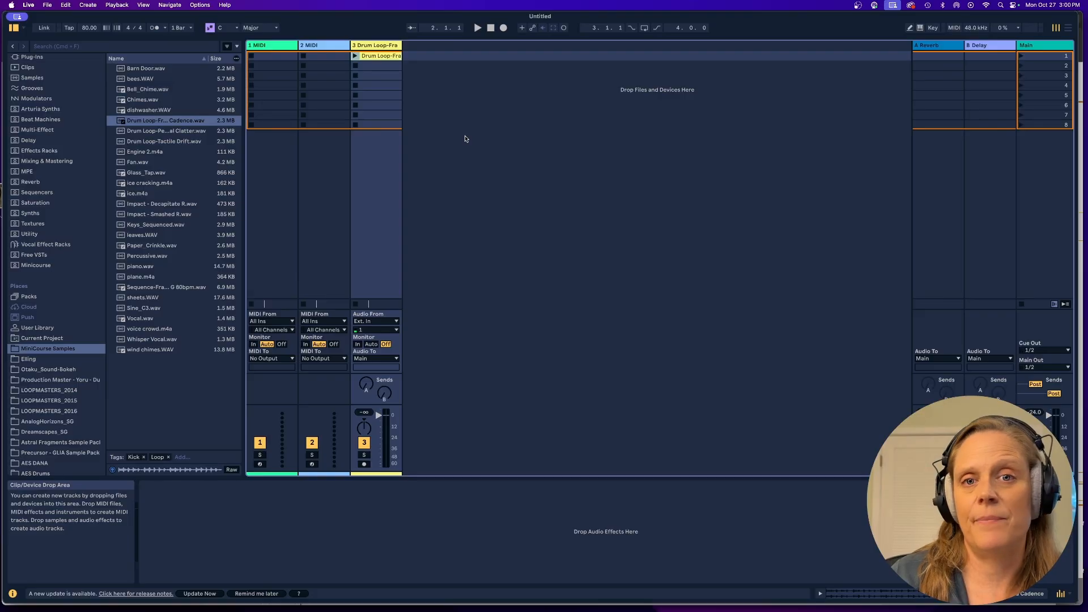
{"action": "double_click", "coordinate": [381, 57]}
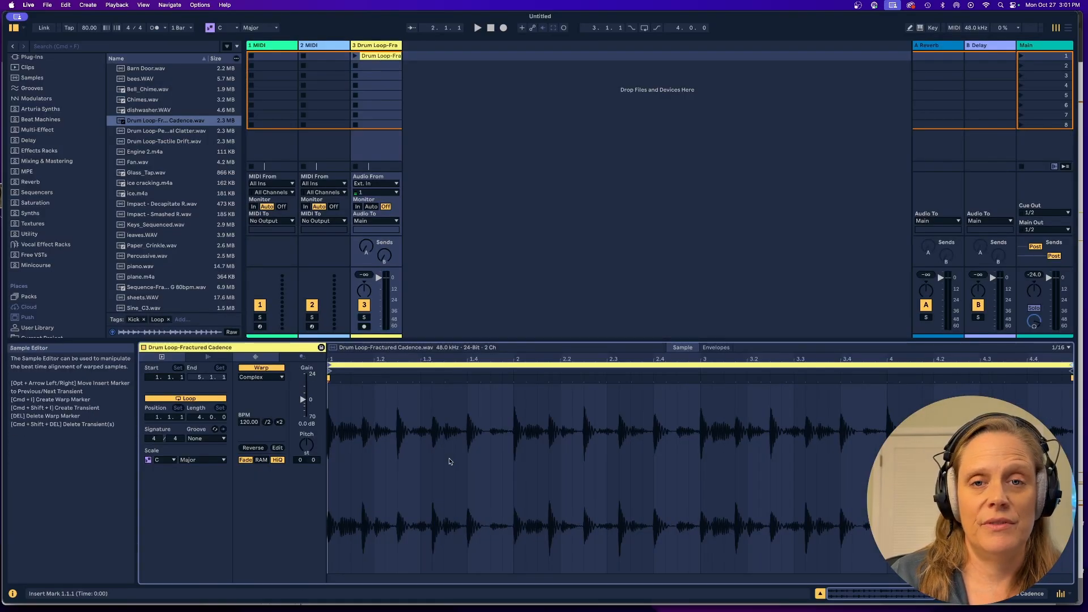
Convert the drum loop's drums to a new MIDI track and play the resulting MIDI clip.
{"action": "right_click", "coordinate": [382, 59]}
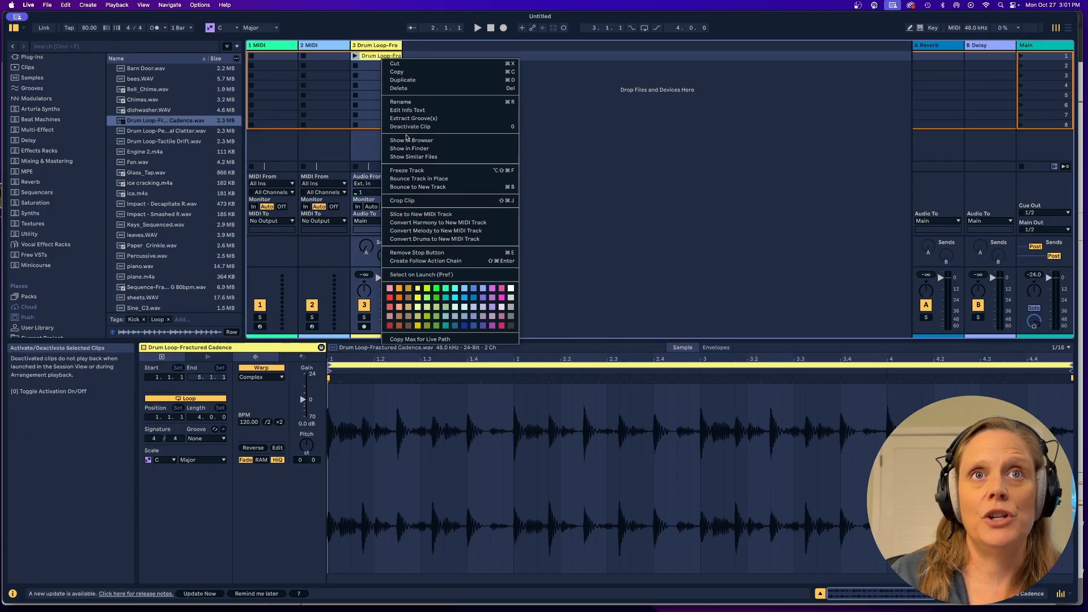
{"action": "left_click", "coordinate": [427, 240]}
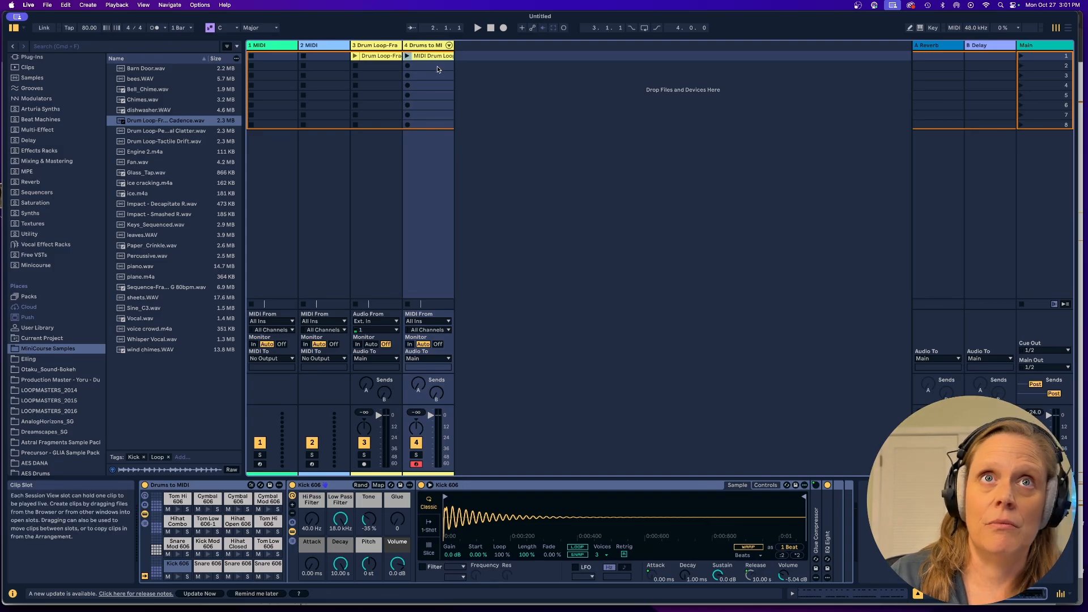
{"action": "left_click", "coordinate": [408, 56]}
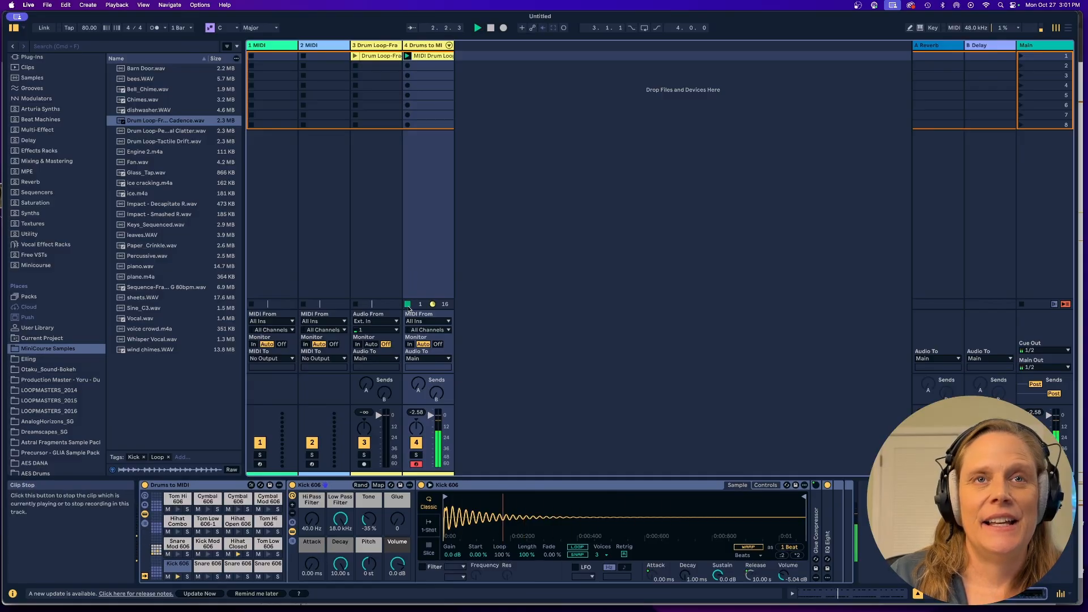
Quantize all notes in the converted MIDI drum clip and play it back.
{"action": "left_click", "coordinate": [426, 57]}
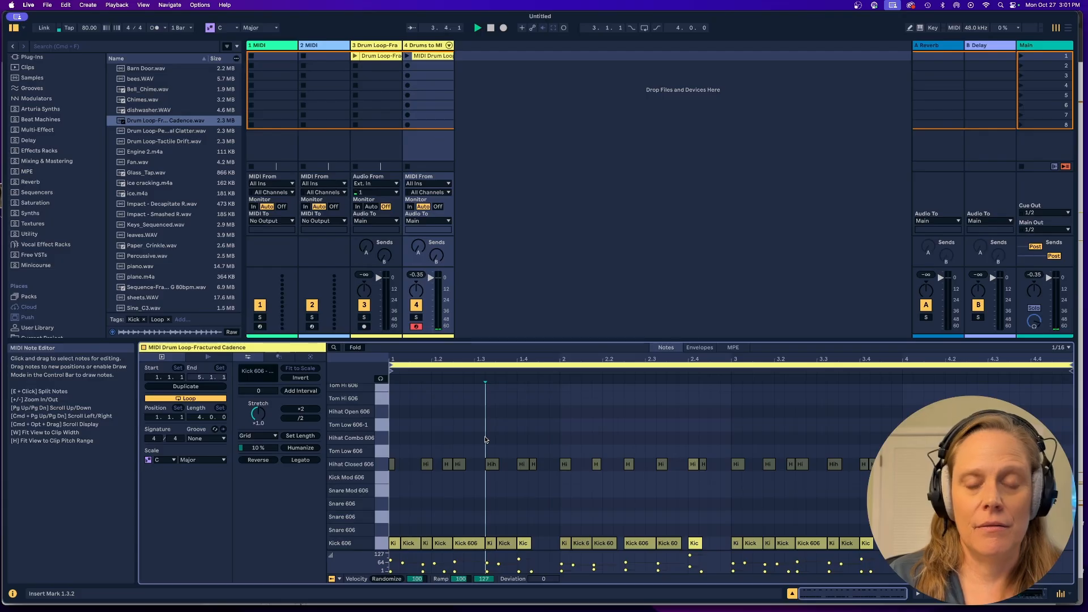
{"action": "key", "text": "super+a"}
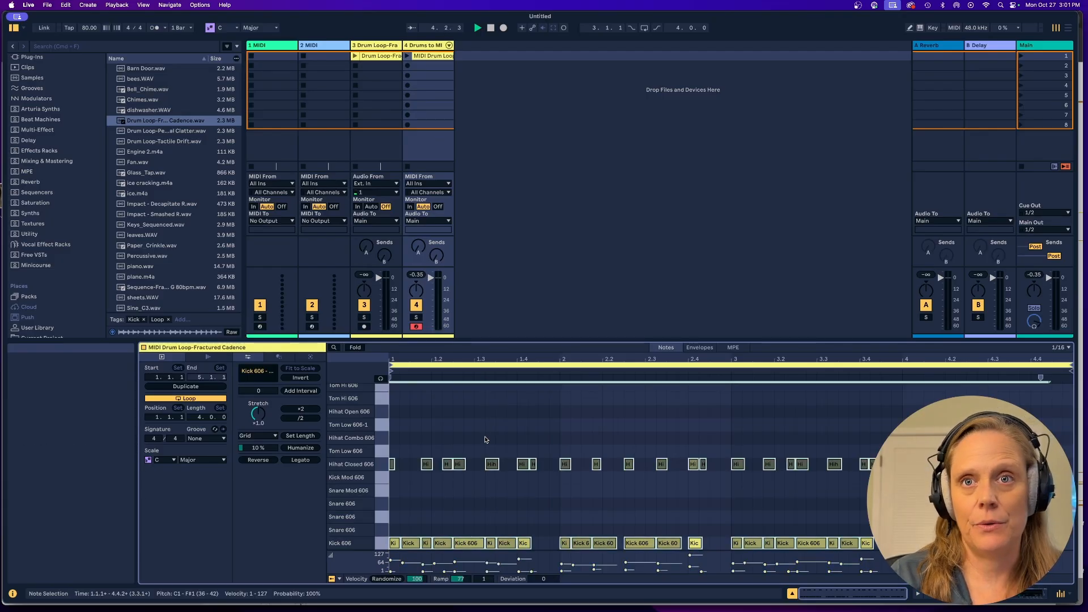
{"action": "key", "text": "super+u"}
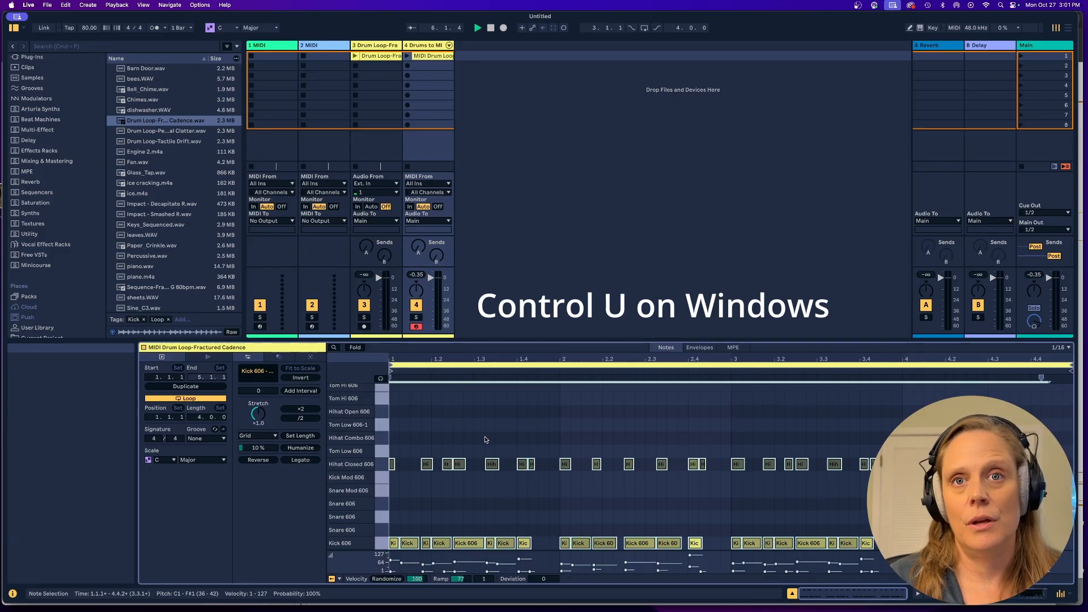
{"action": "left_click", "coordinate": [406, 56]}
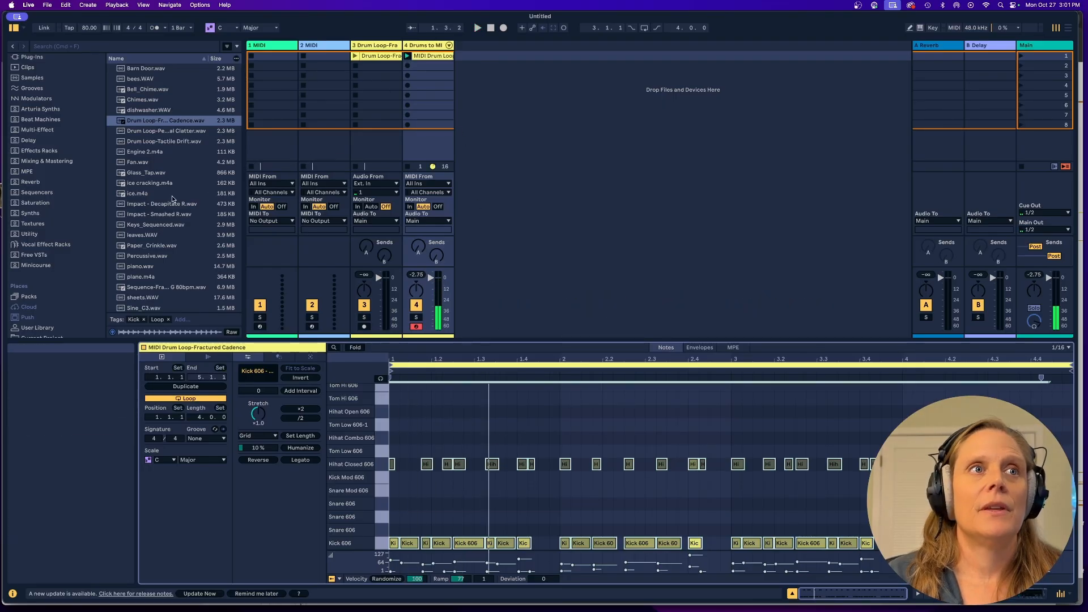
Filter the Drums library to Drum Kit presets and browse to the kits beginning with R.
{"action": "scroll", "coordinate": [76, 244], "scroll_direction": "up", "scroll_amount": 5}
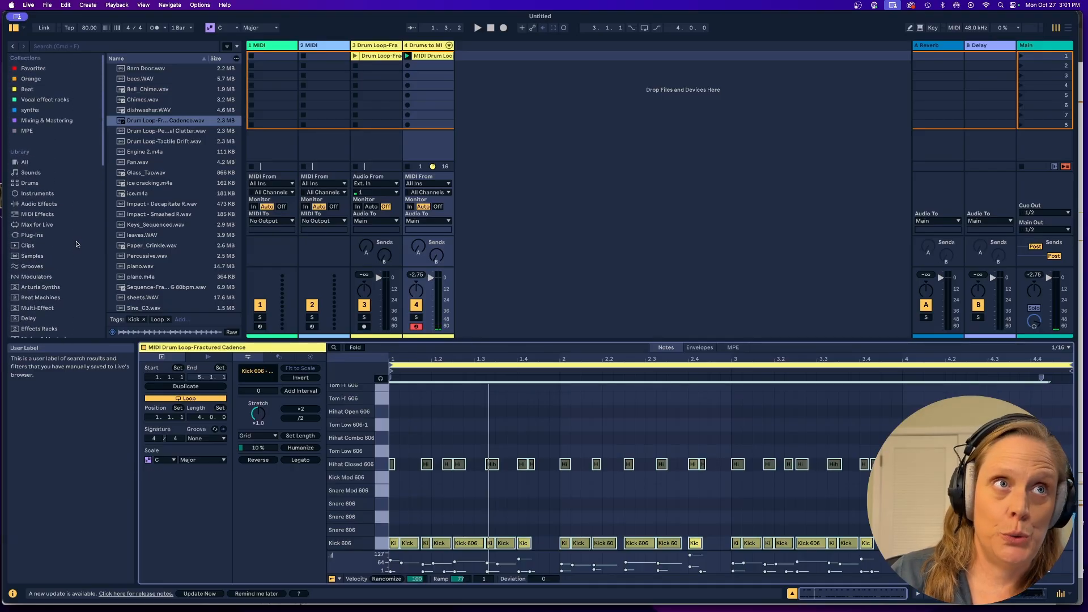
{"action": "left_click", "coordinate": [30, 183]}
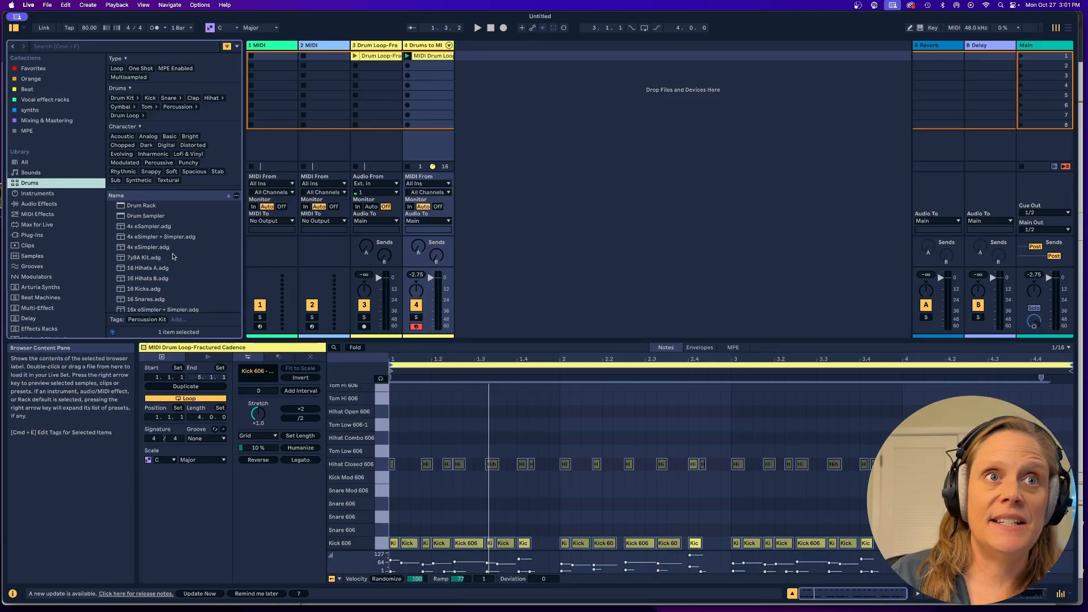
{"action": "scroll", "coordinate": [173, 257], "scroll_direction": "down", "scroll_amount": 10}
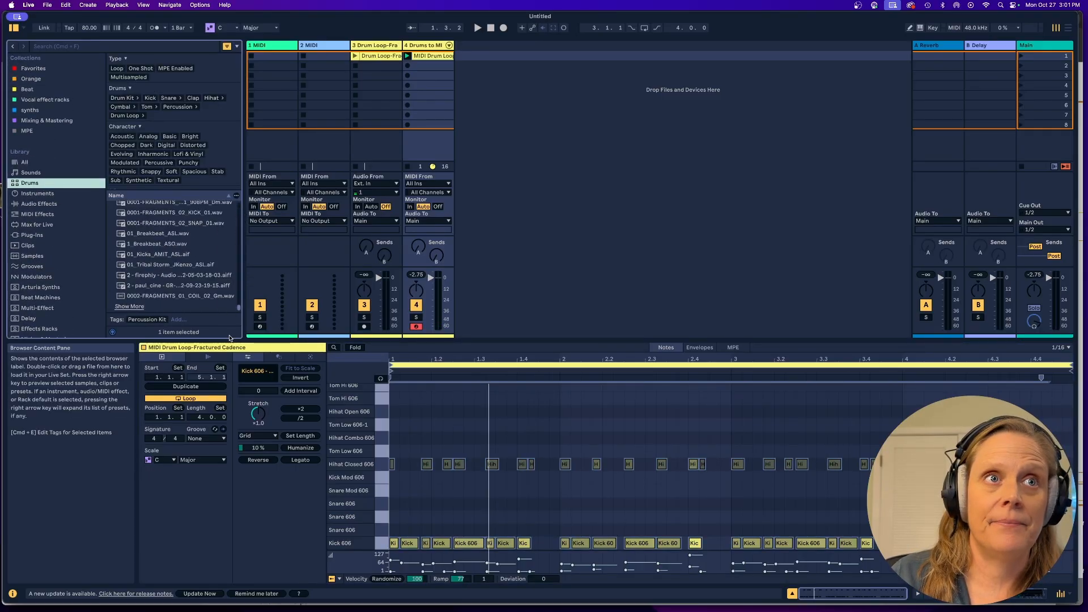
{"action": "scroll", "coordinate": [231, 296], "scroll_direction": "up", "scroll_amount": 3}
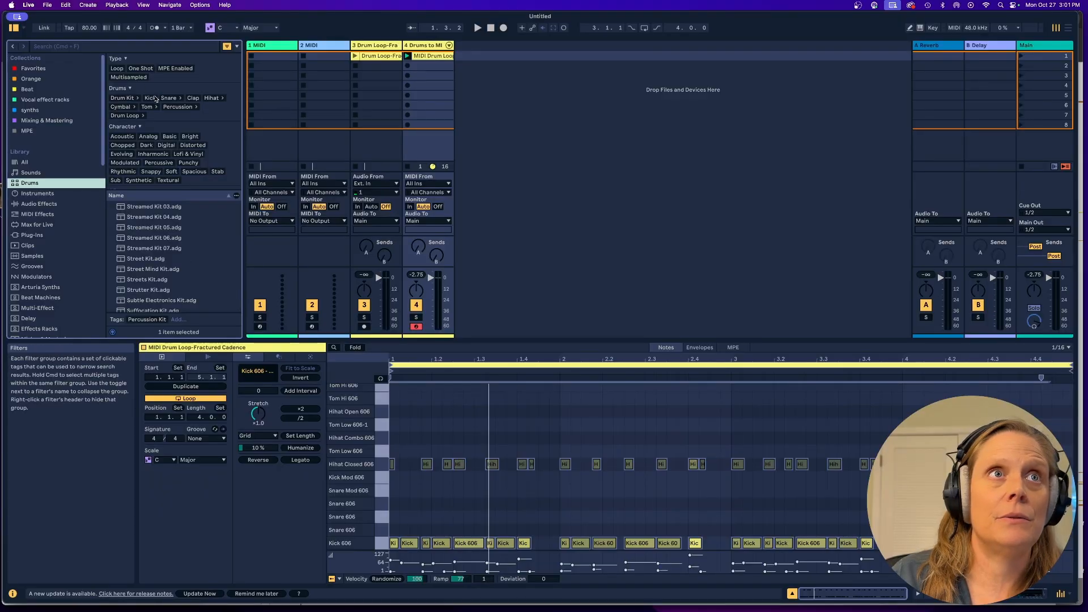
{"action": "left_click", "coordinate": [123, 99]}
{"action": "scroll", "coordinate": [198, 244], "scroll_direction": "down", "scroll_amount": 3}
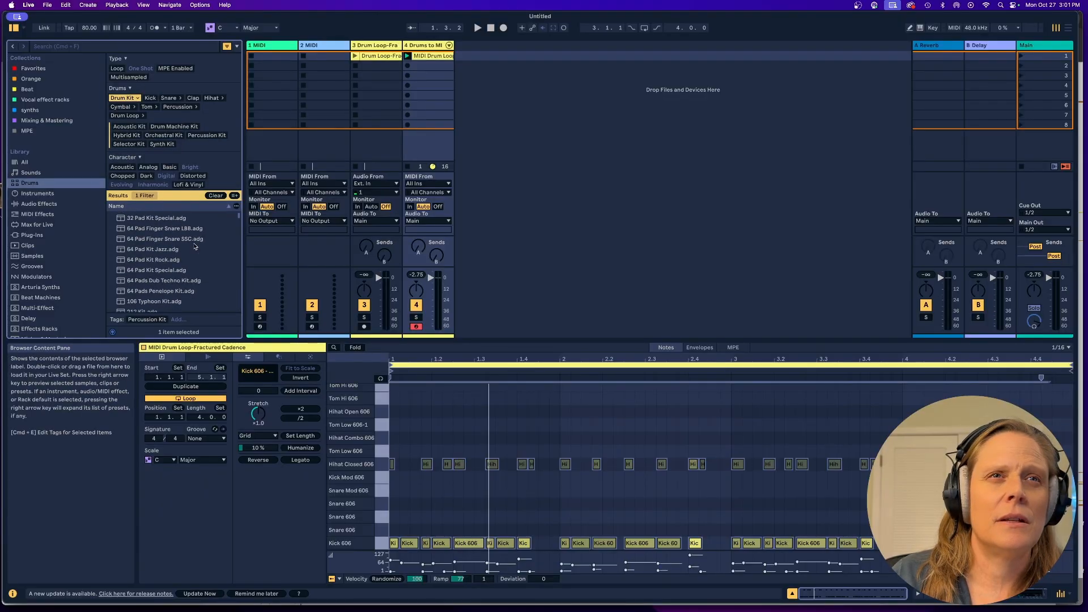
{"action": "left_click_drag", "start_coordinate": [239, 217], "coordinate": [232, 288]}
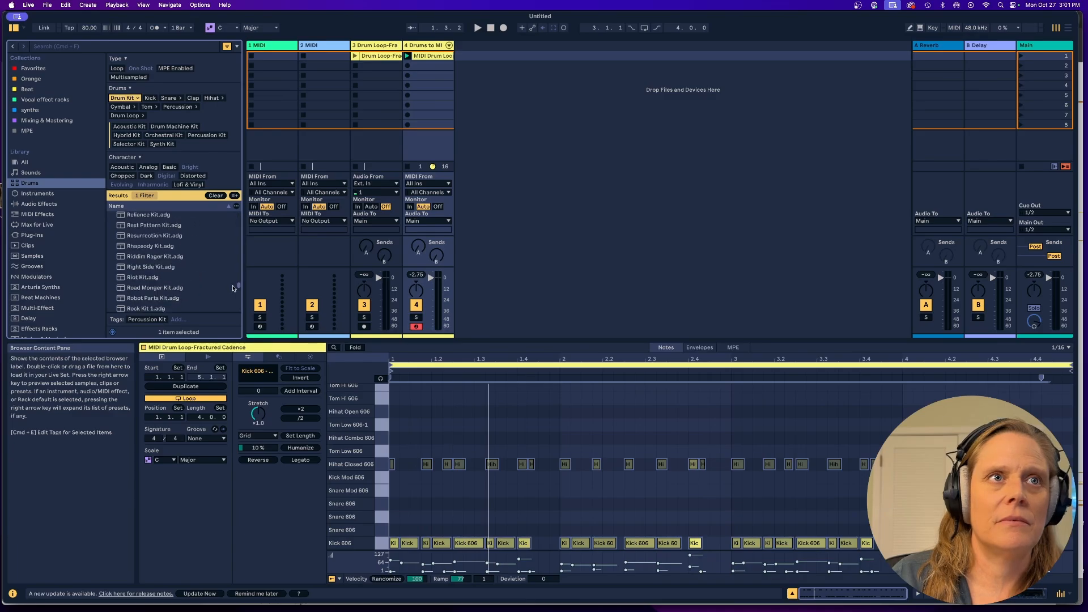
Preview drum kits between Road Monger Kit and Roto Kit 1, including Robot Parts Kit and Rollin Breaks Kit.
{"action": "left_click", "coordinate": [169, 289]}
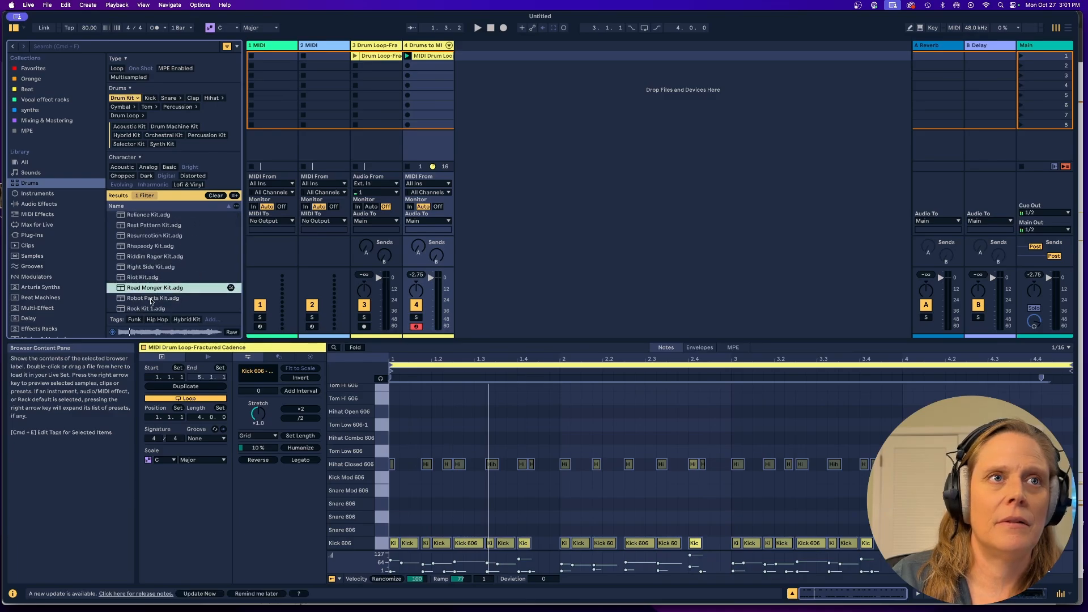
{"action": "left_click", "coordinate": [150, 299]}
{"action": "scroll", "coordinate": [146, 305], "scroll_direction": "down", "scroll_amount": 1}
{"action": "scroll", "coordinate": [146, 306], "scroll_direction": "down", "scroll_amount": 4}
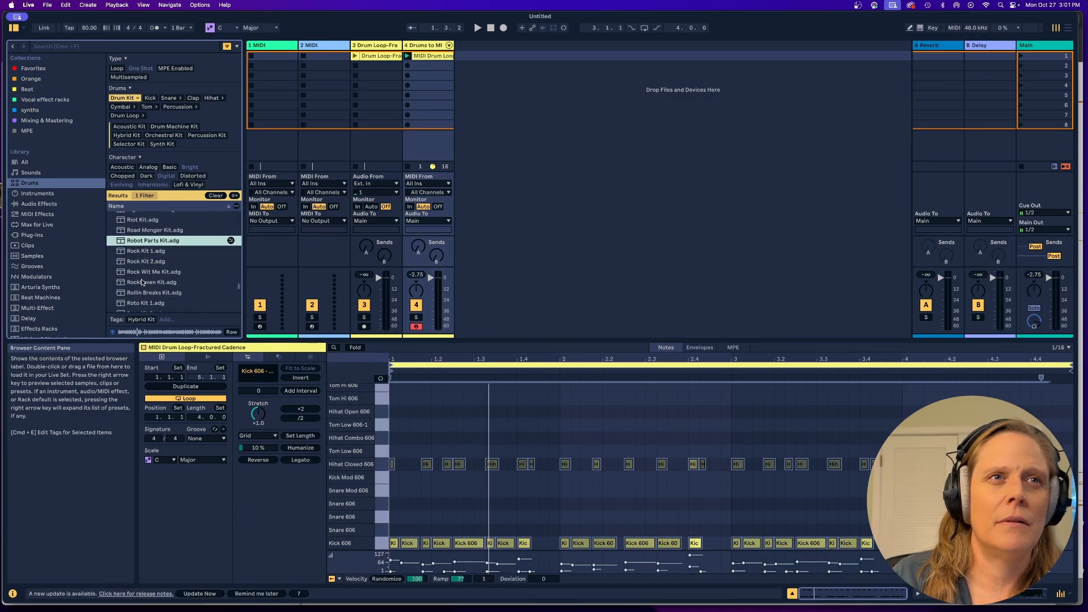
{"action": "left_click", "coordinate": [143, 282]}
{"action": "scroll", "coordinate": [142, 282], "scroll_direction": "down", "scroll_amount": 1}
{"action": "left_click", "coordinate": [143, 283]}
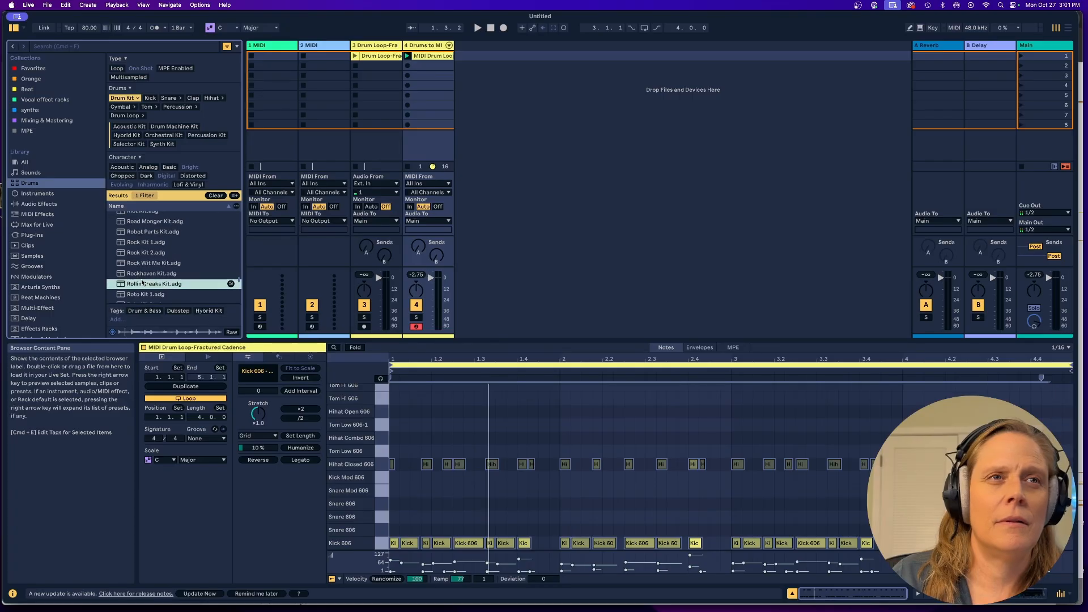
{"action": "scroll", "coordinate": [142, 282], "scroll_direction": "down", "scroll_amount": 4}
{"action": "left_click", "coordinate": [140, 255]}
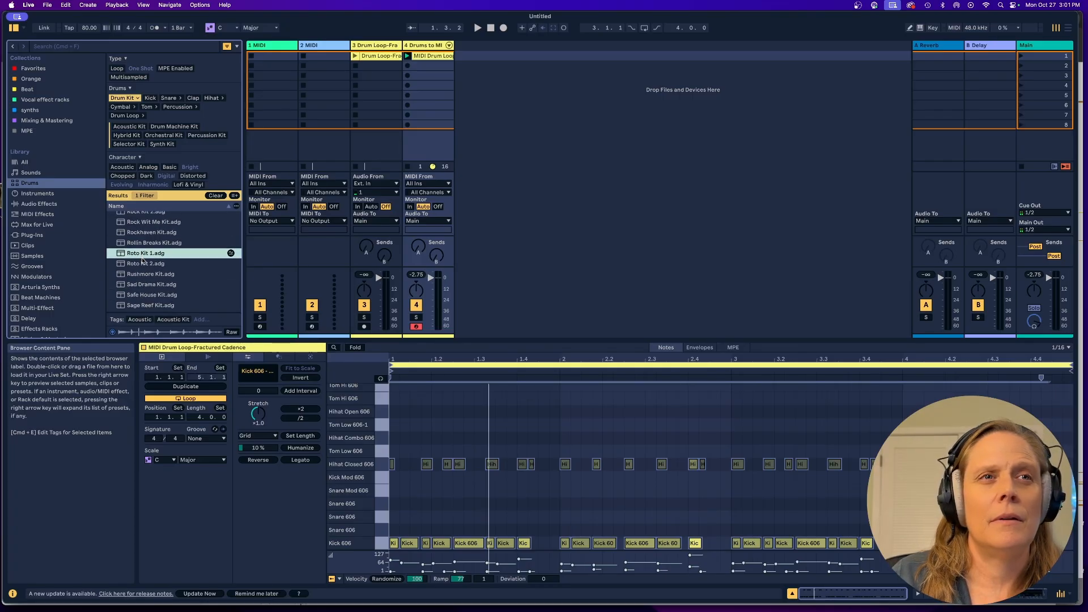
Replace the converted MIDI track's drum rack with Rushmore Kit and launch its clip.
{"action": "left_click", "coordinate": [144, 274]}
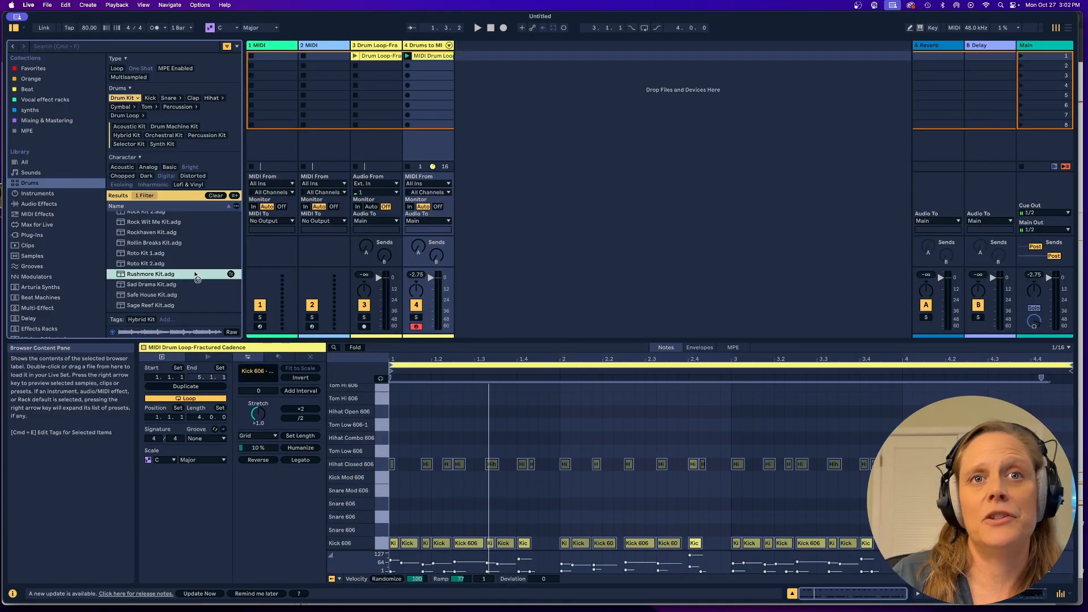
{"action": "left_click", "coordinate": [429, 142]}
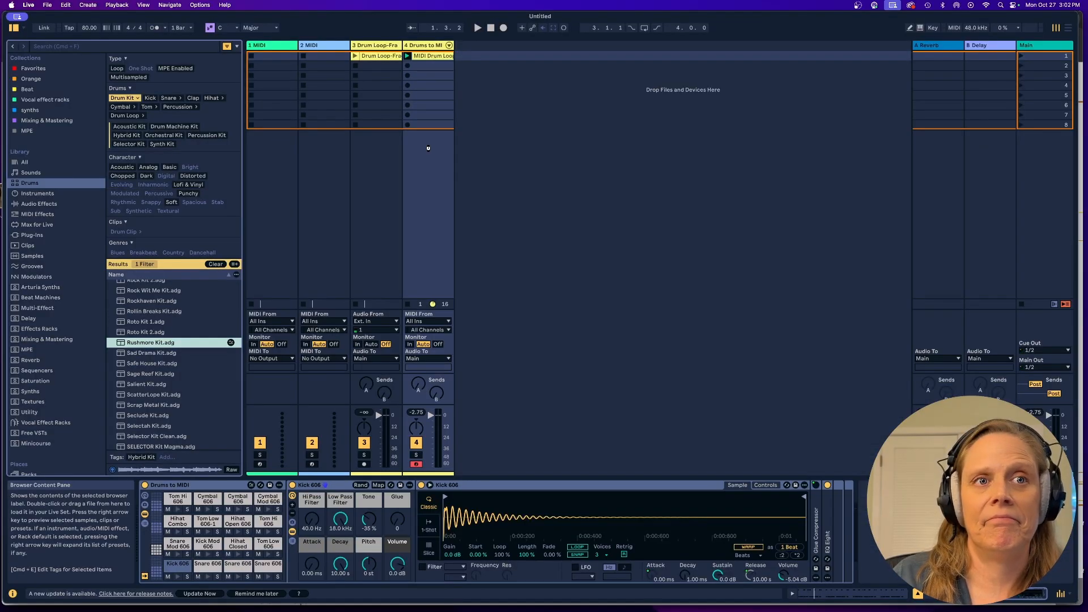
{"action": "key", "text": "Return"}
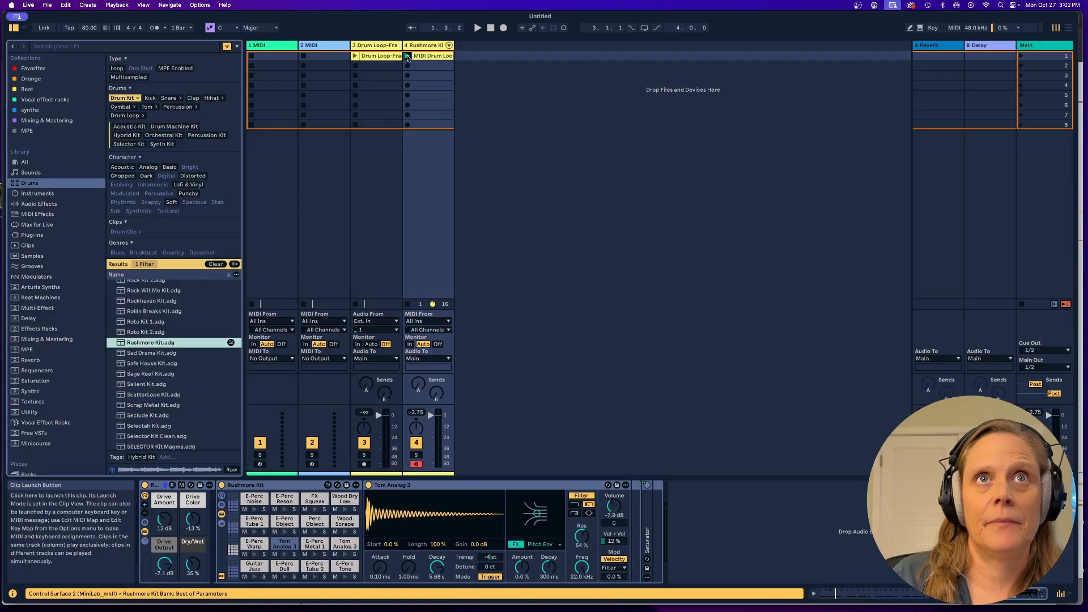
{"action": "left_click", "coordinate": [407, 55]}
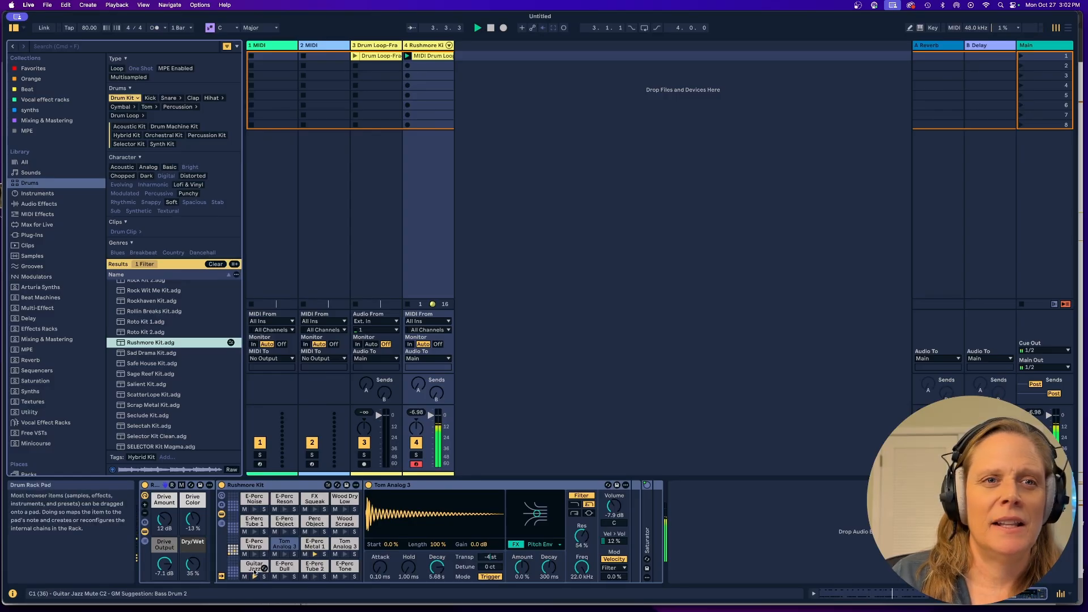
Isolate the Rushmore Kit's Guitar Jazz pad during playback and lower its transposition to -22 st.
{"action": "left_click", "coordinate": [254, 566]}
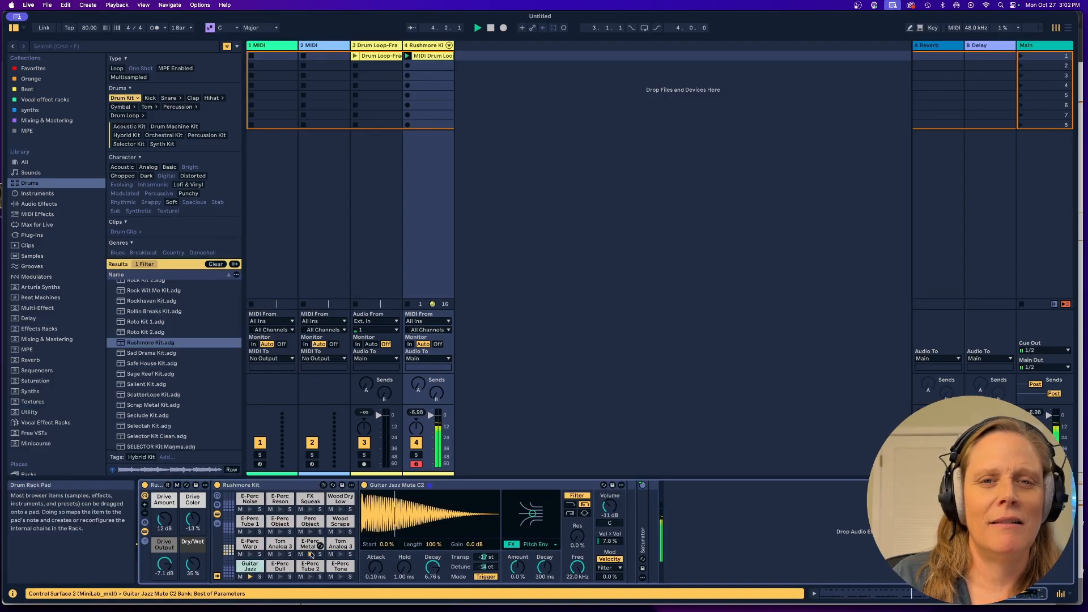
{"action": "left_click", "coordinate": [259, 577]}
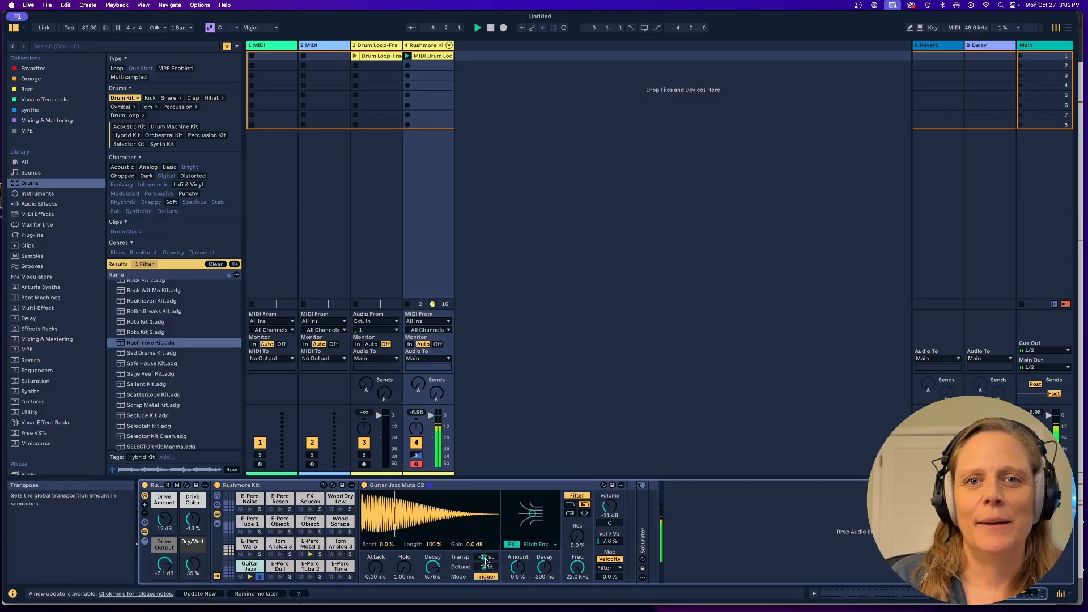
{"action": "left_click_drag", "start_coordinate": [485, 557], "coordinate": [486, 569]}
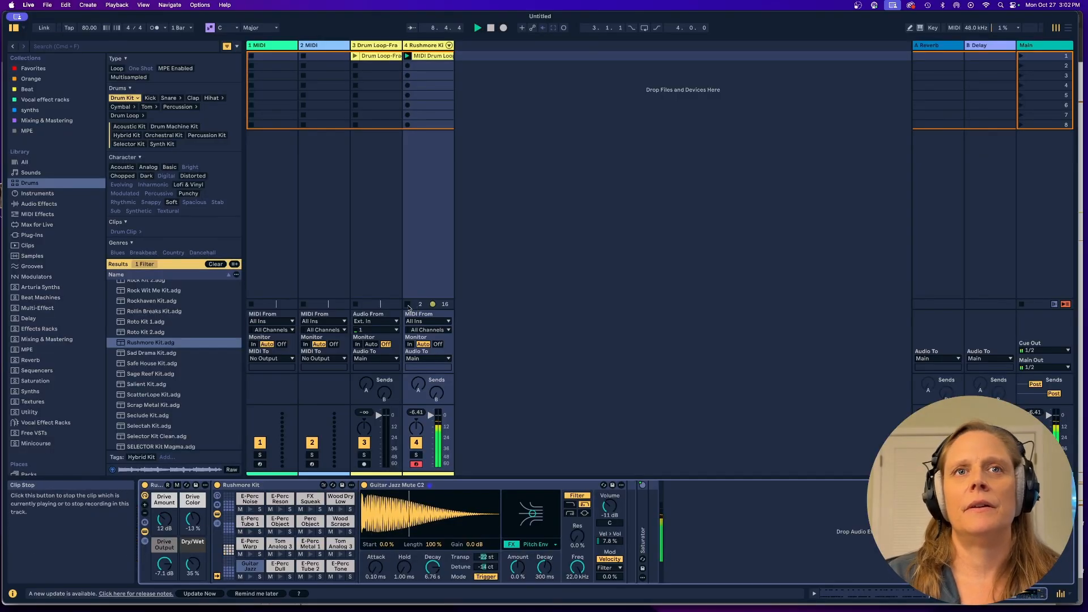
Compare the original drum loop with the Rushmore Kit clip, play both together, and open the MIDI clip's notes.
{"action": "left_click", "coordinate": [408, 304]}
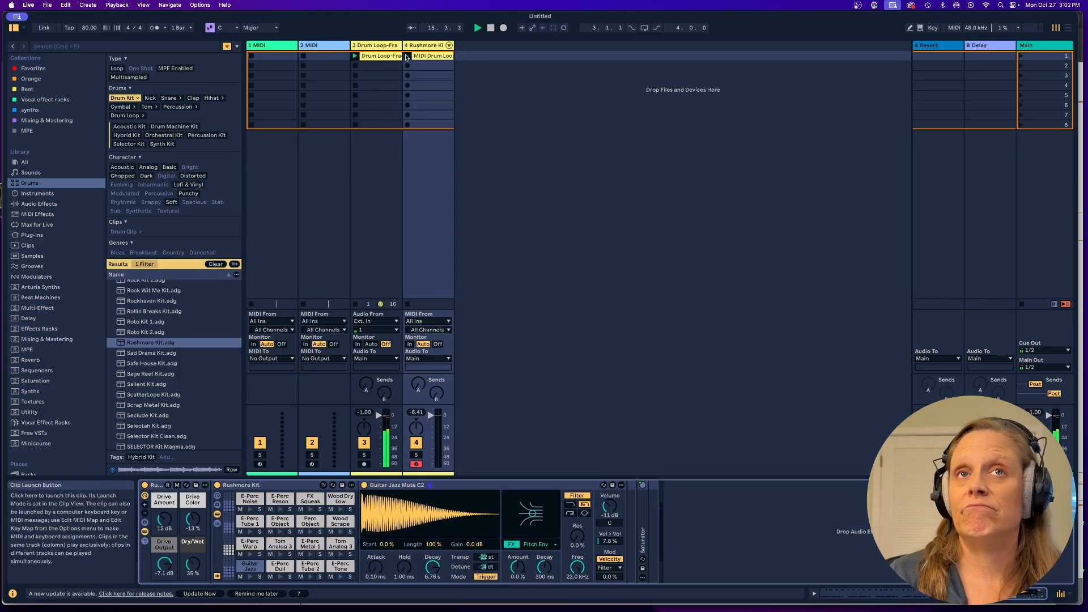
{"action": "left_click", "coordinate": [407, 58]}
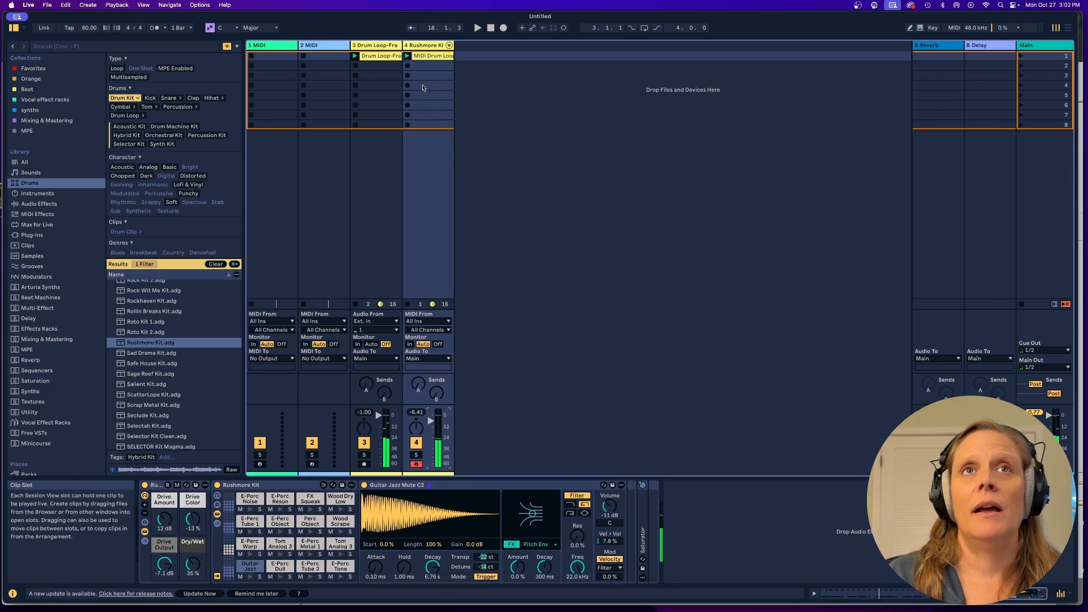
{"action": "left_click", "coordinate": [422, 58]}
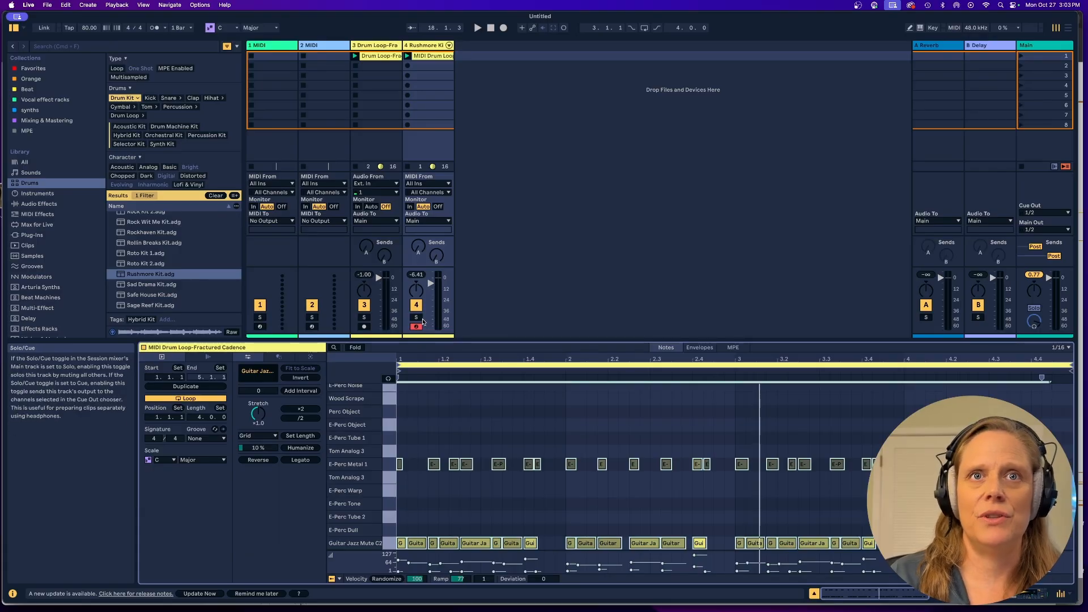
Audition the Rushmore Kit track soloed with its Guitar Jazz pad muted, and turn the track's solo off.
{"action": "left_click", "coordinate": [418, 318]}
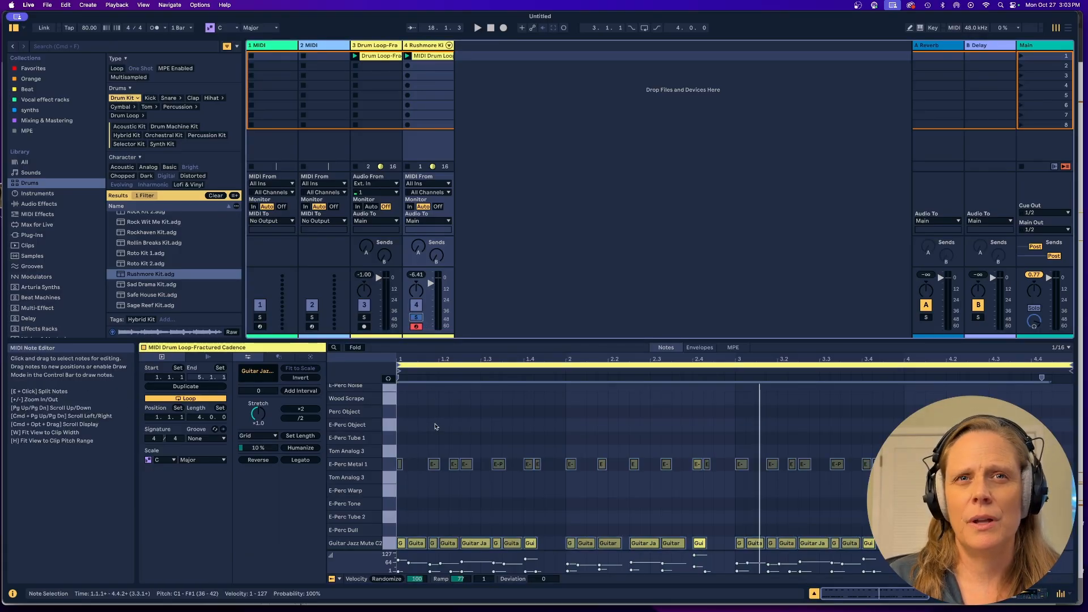
{"action": "key", "text": "space"}
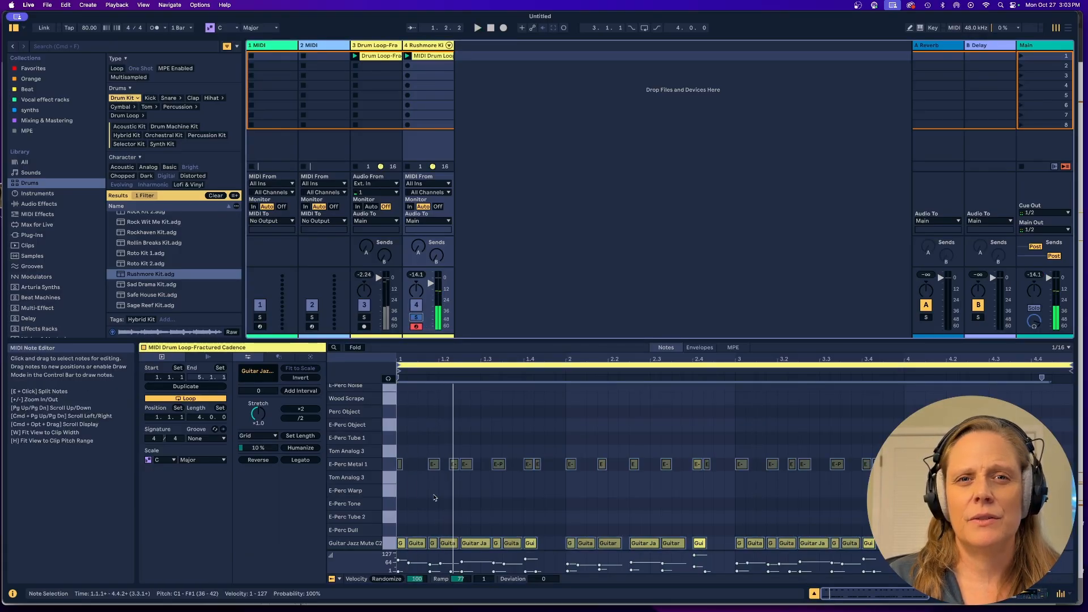
{"action": "double_click", "coordinate": [425, 45]}
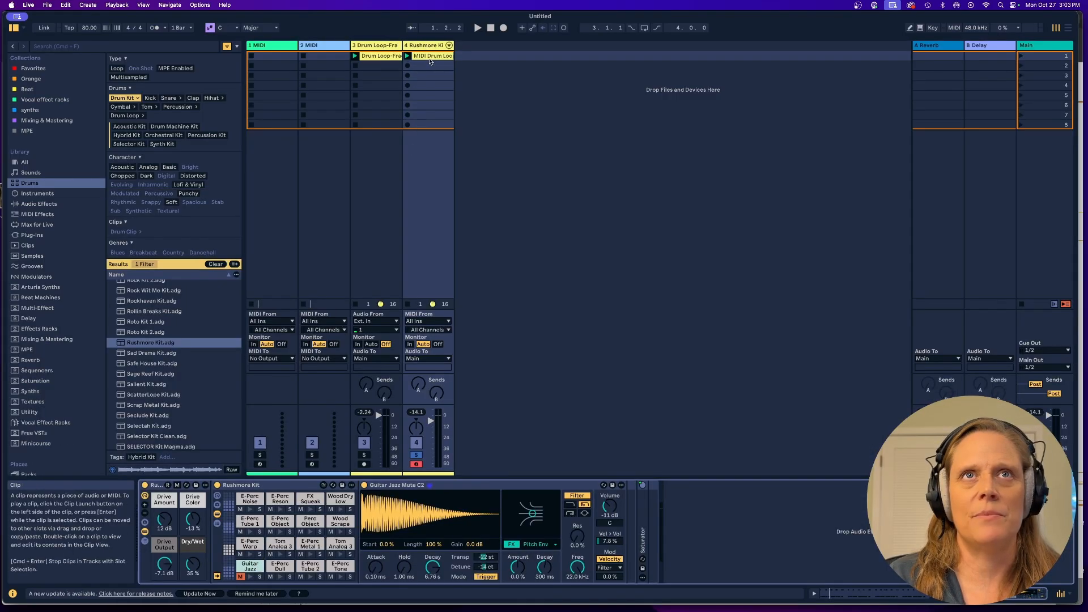
{"action": "key", "text": "space"}
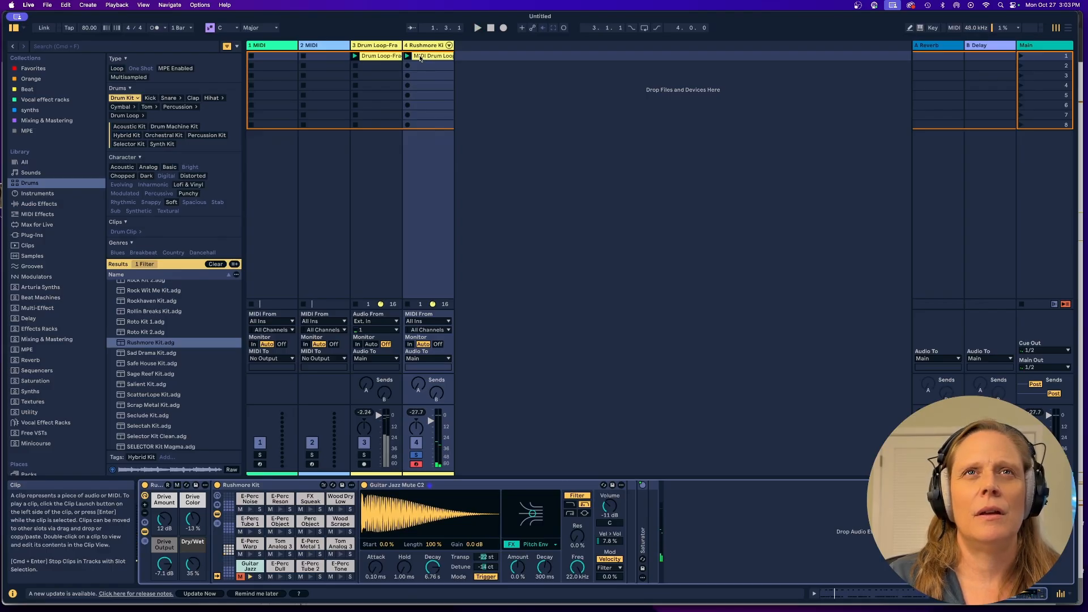
{"action": "left_click", "coordinate": [417, 455]}
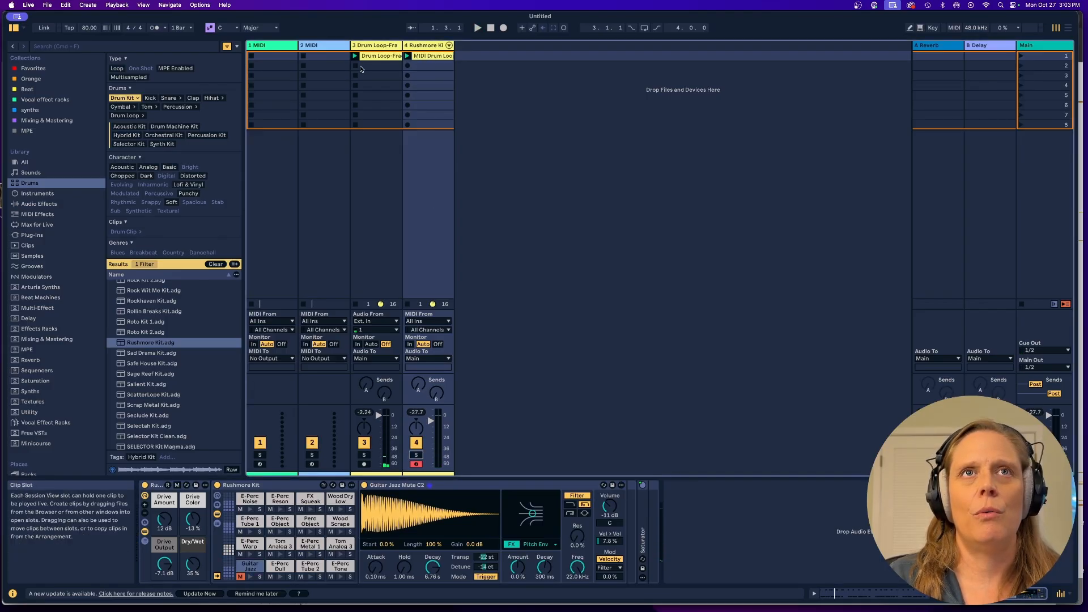
Audition both drum clips together and add Beat Repeat from the Minicourse label to the Rushmore Kit track.
{"action": "key", "text": "space"}
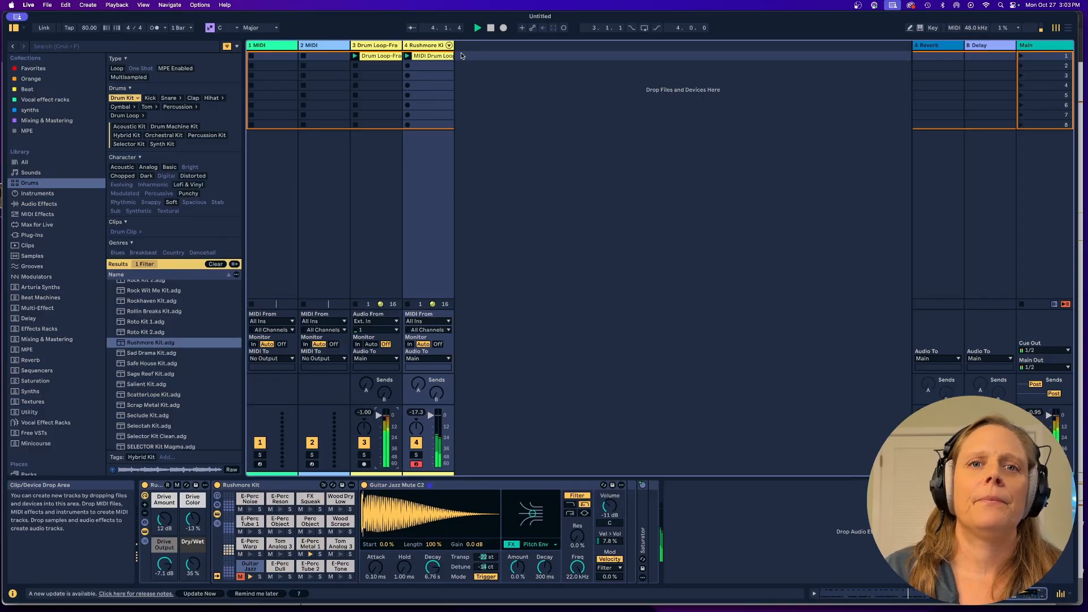
{"action": "key", "text": "space"}
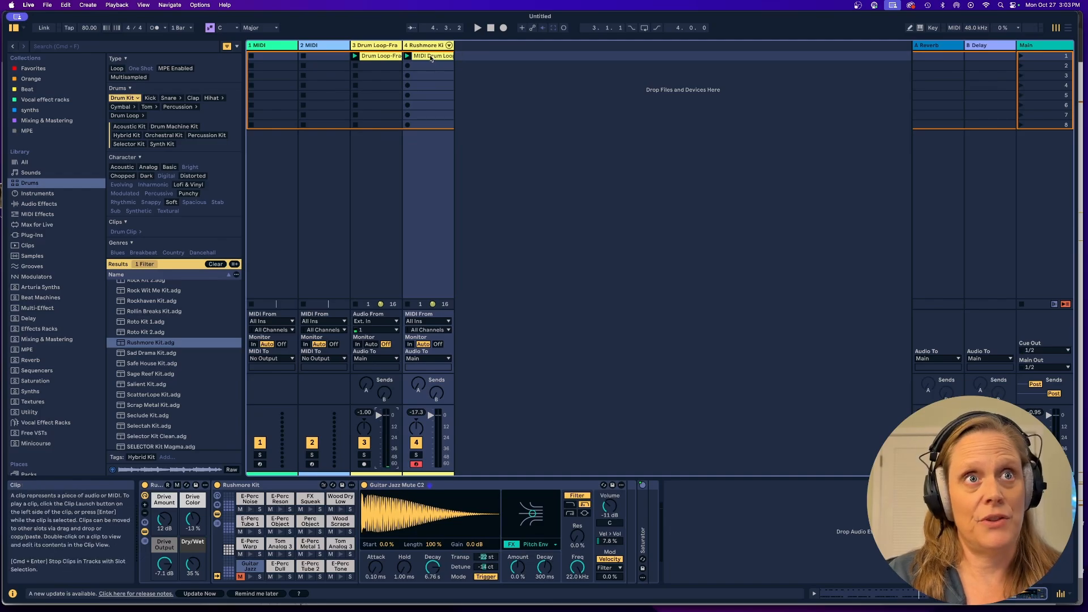
{"action": "left_click", "coordinate": [53, 444]}
{"action": "left_click", "coordinate": [112, 255]}
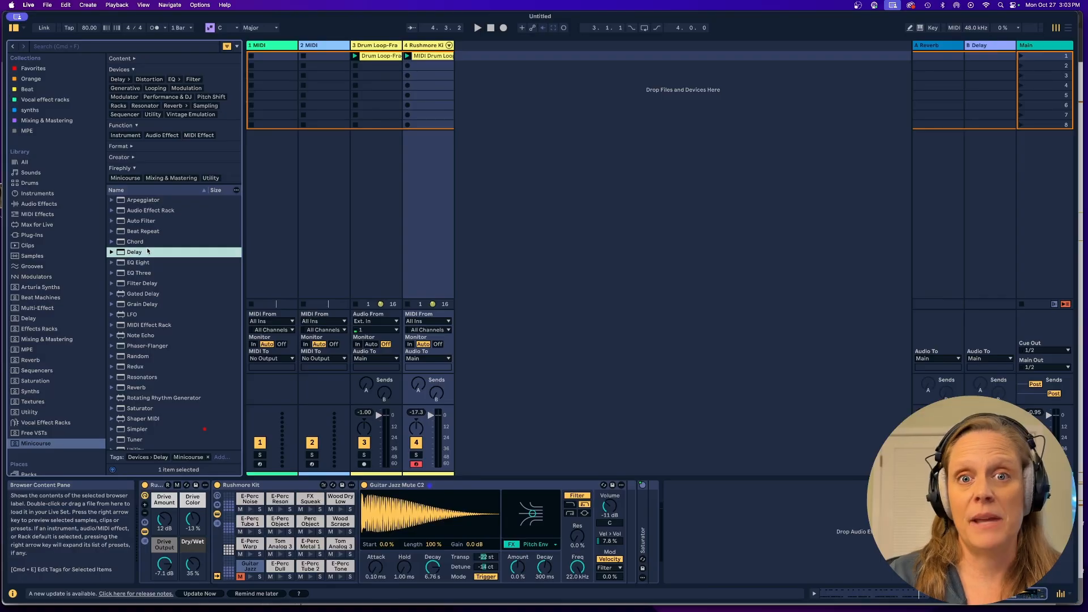
{"action": "left_click", "coordinate": [112, 232]}
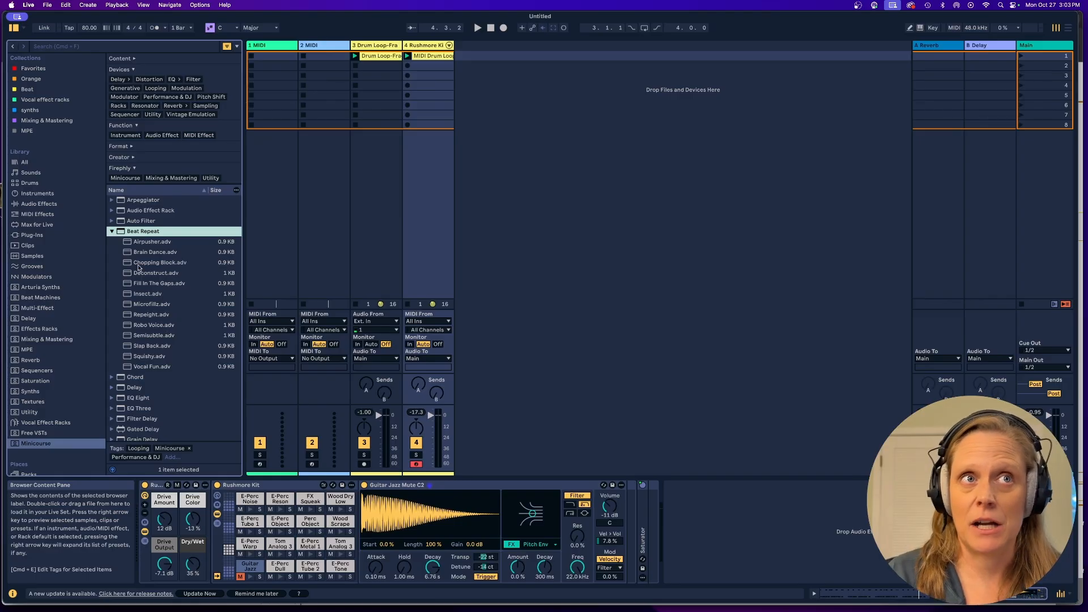
{"action": "left_click", "coordinate": [112, 232]}
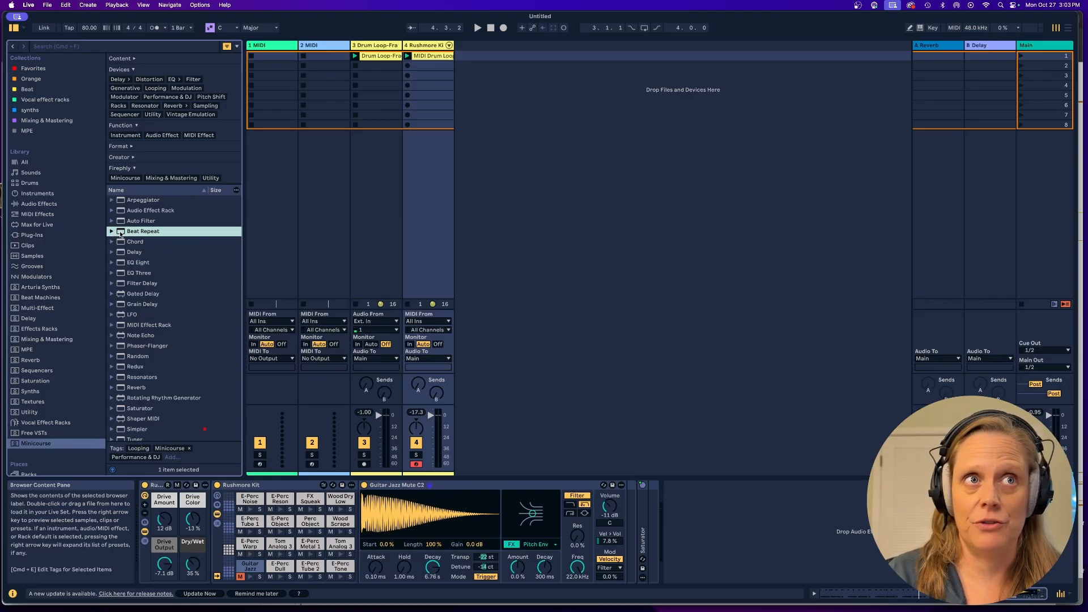
{"action": "left_click_drag", "start_coordinate": [120, 234], "coordinate": [442, 261]}
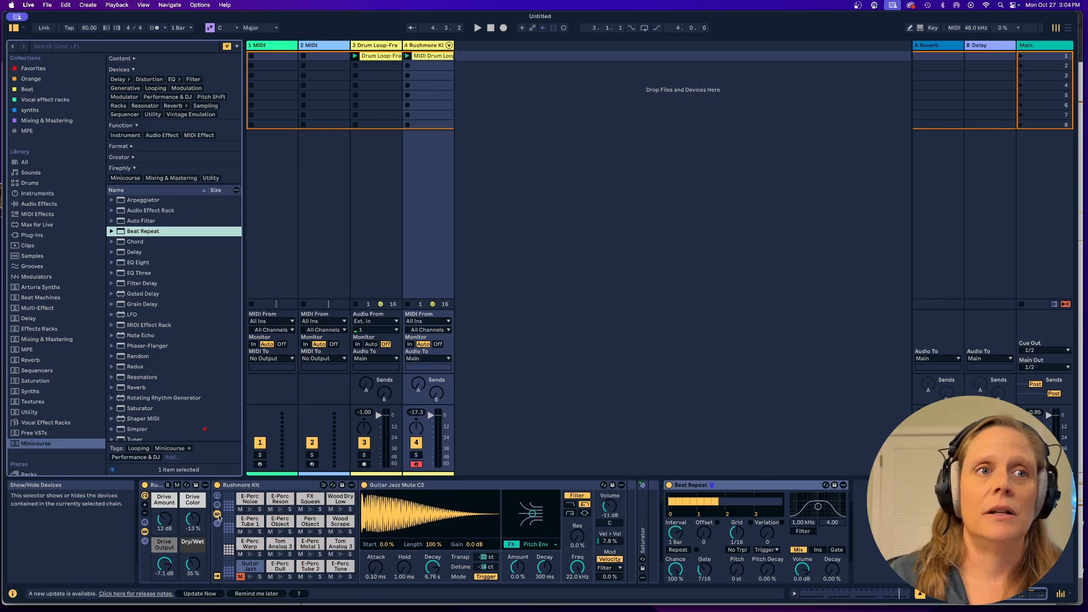
Play both clips and compare the sound with Beat Repeat bypassed and active.
{"action": "key", "text": "space"}
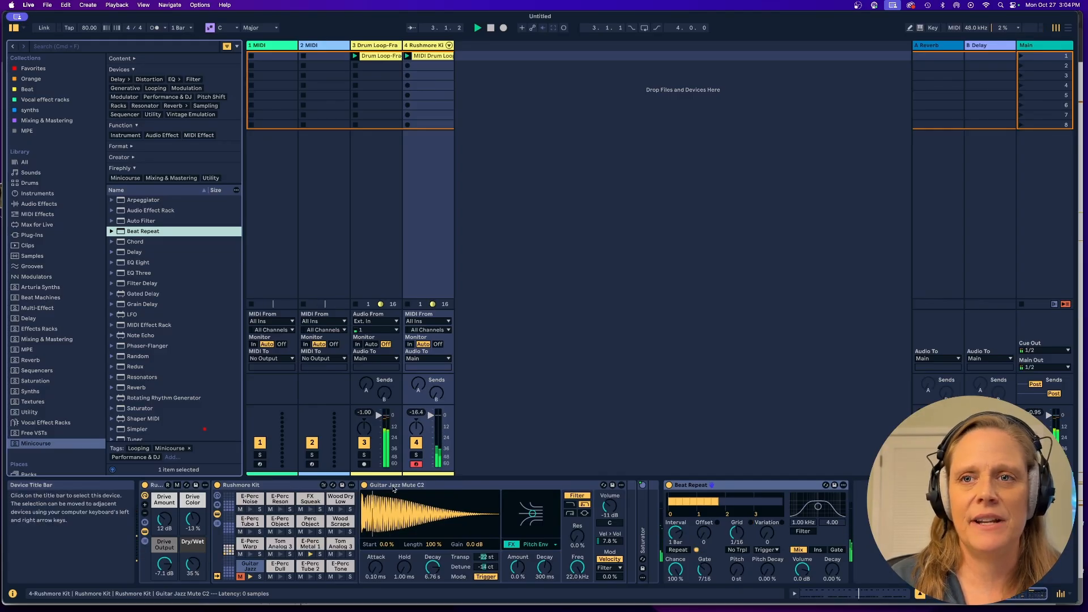
{"action": "left_click", "coordinate": [669, 485]}
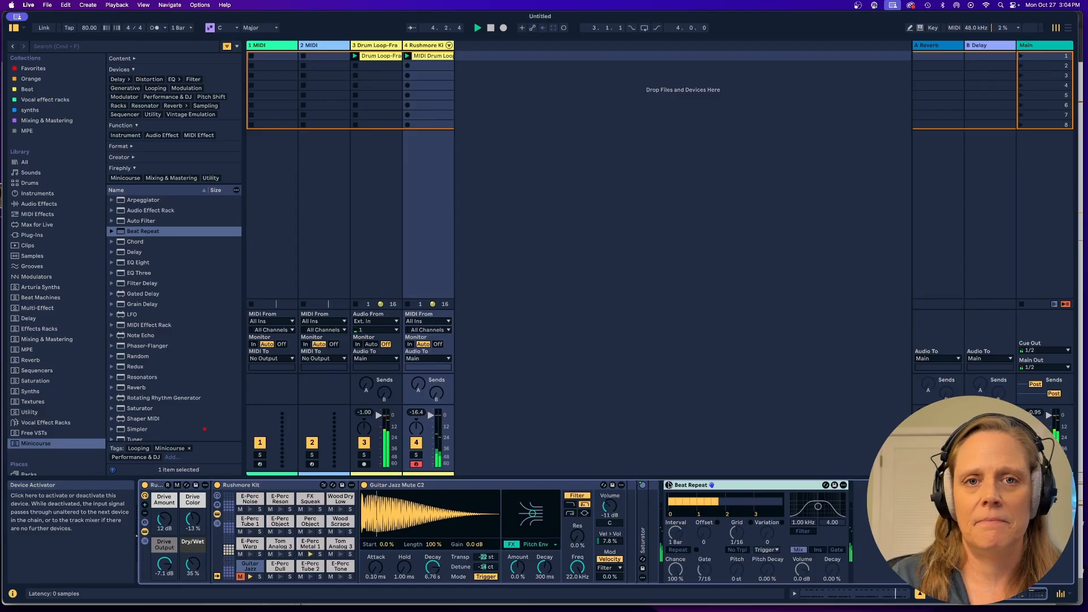
{"action": "left_click", "coordinate": [669, 486]}
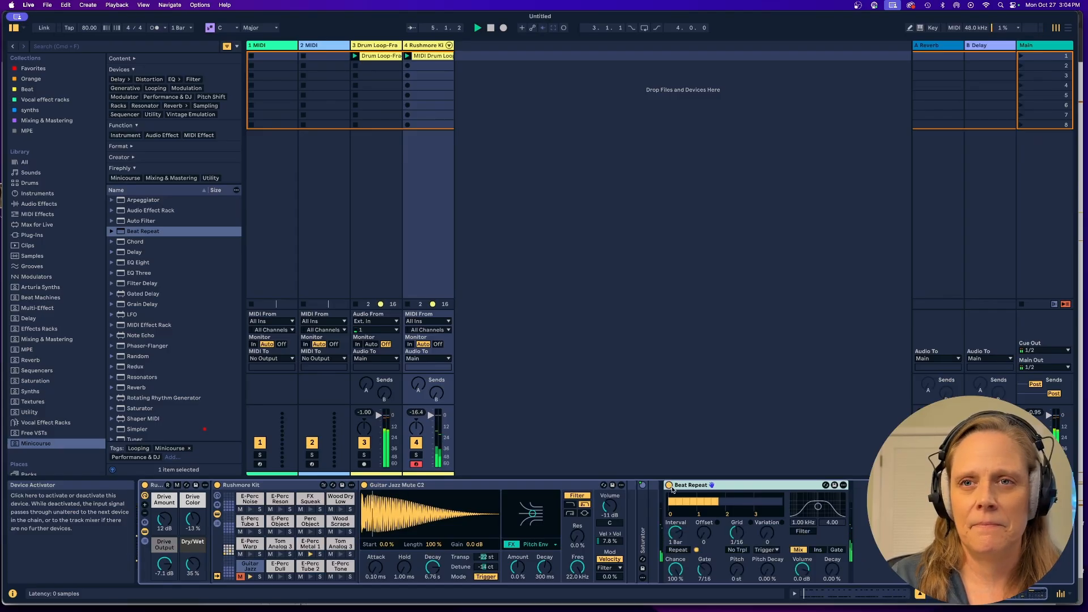
Set Beat Repeat's Chance to 58.7 %, enable No Triplets, set Variation to 2, and stop playback.
{"action": "left_click_drag", "start_coordinate": [676, 575], "coordinate": [676, 587]}
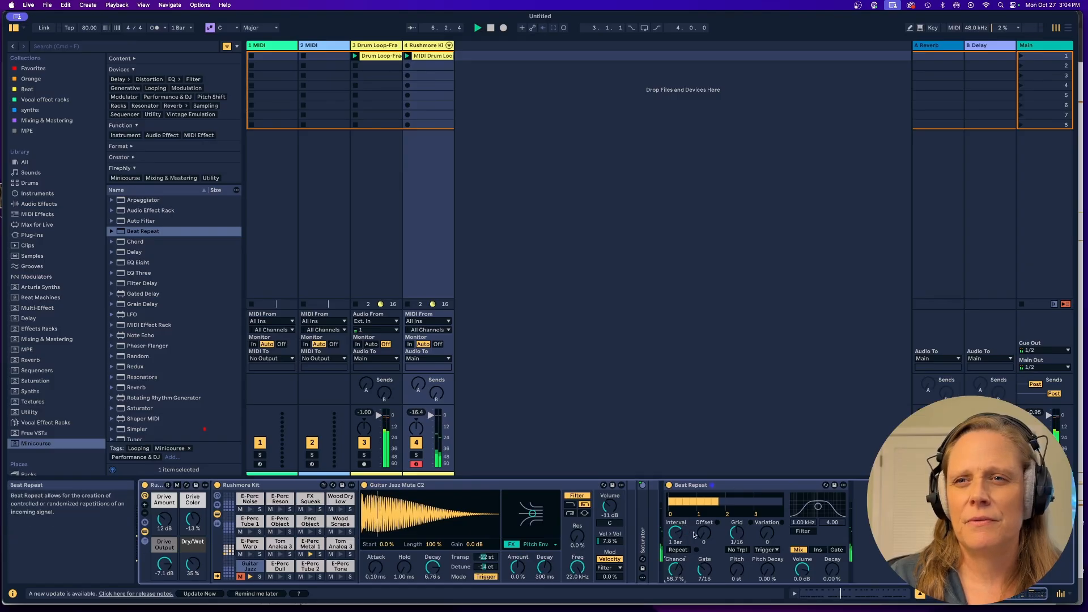
{"action": "left_click_drag", "start_coordinate": [767, 533], "coordinate": [767, 526]}
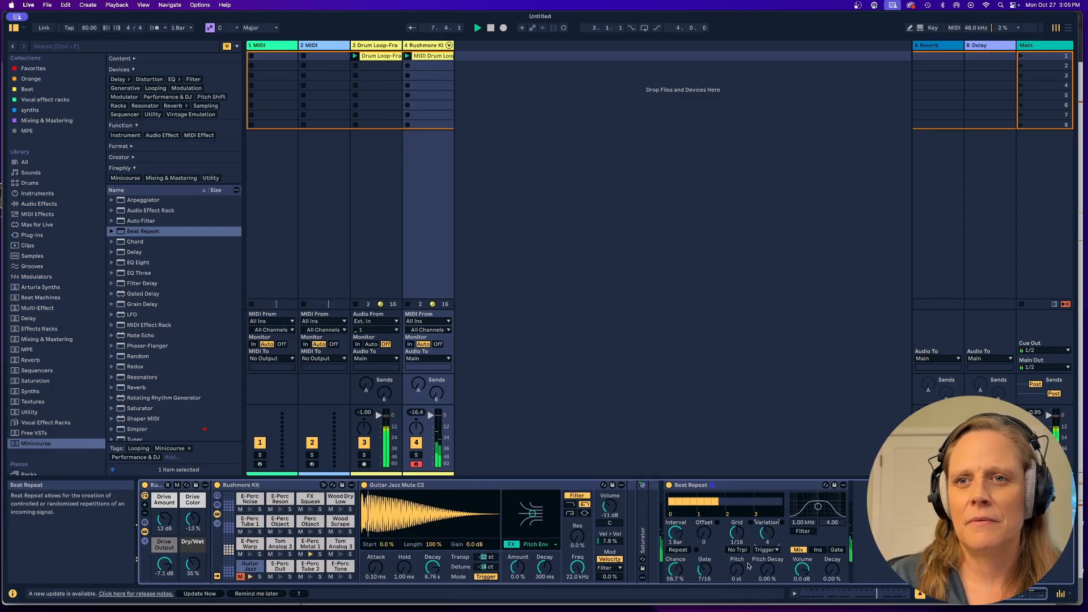
{"action": "left_click", "coordinate": [743, 551]}
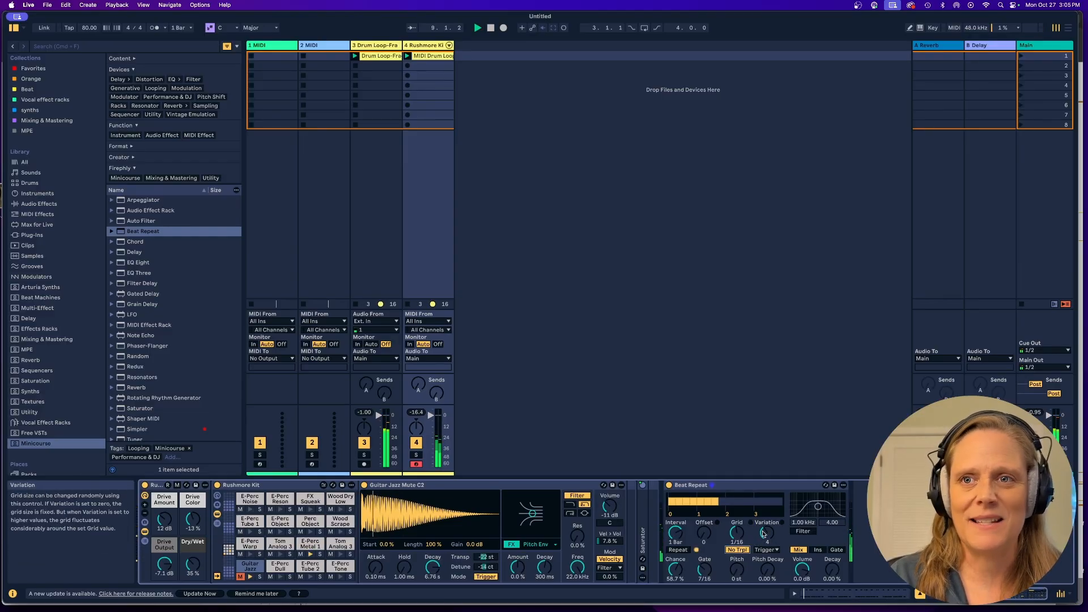
{"action": "left_click_drag", "start_coordinate": [764, 534], "coordinate": [764, 541]}
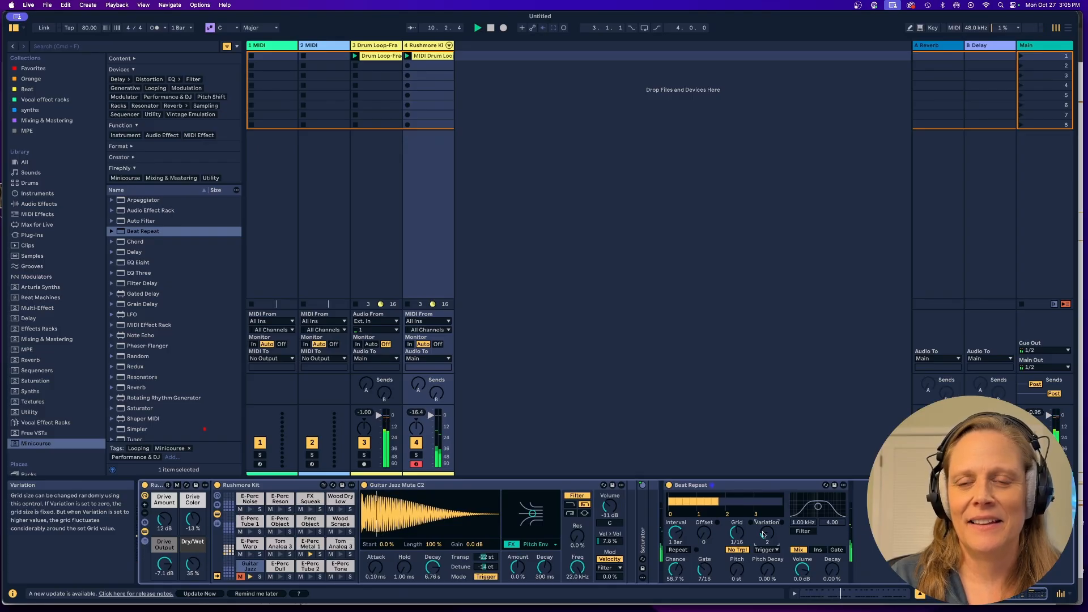
{"action": "key", "text": "space"}
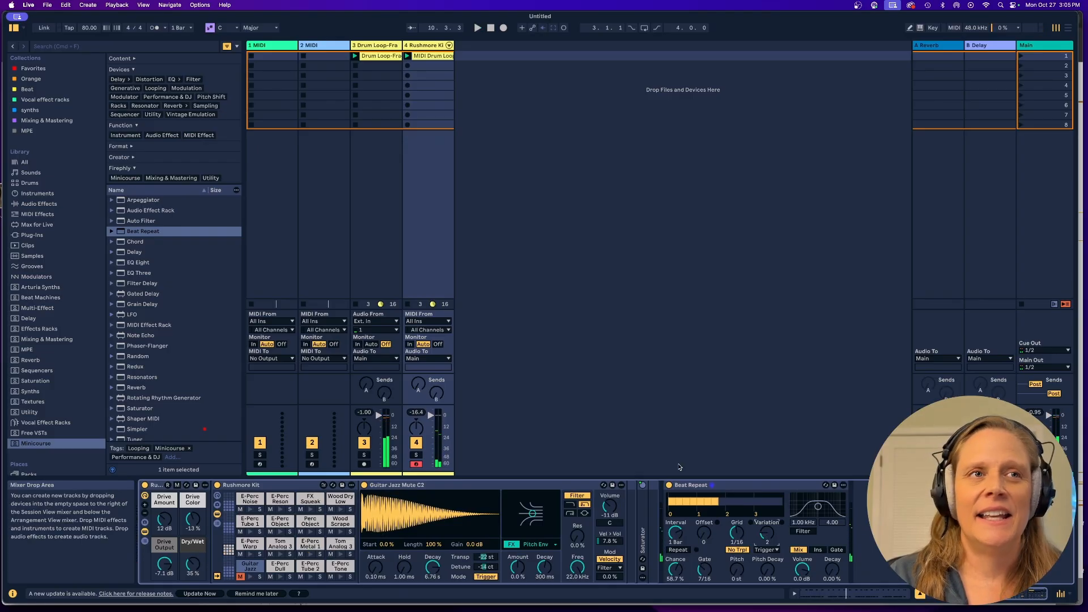
Add the Auto Filter preset Twin Peaks to the Rushmore Kit track.
{"action": "left_click", "coordinate": [112, 221]}
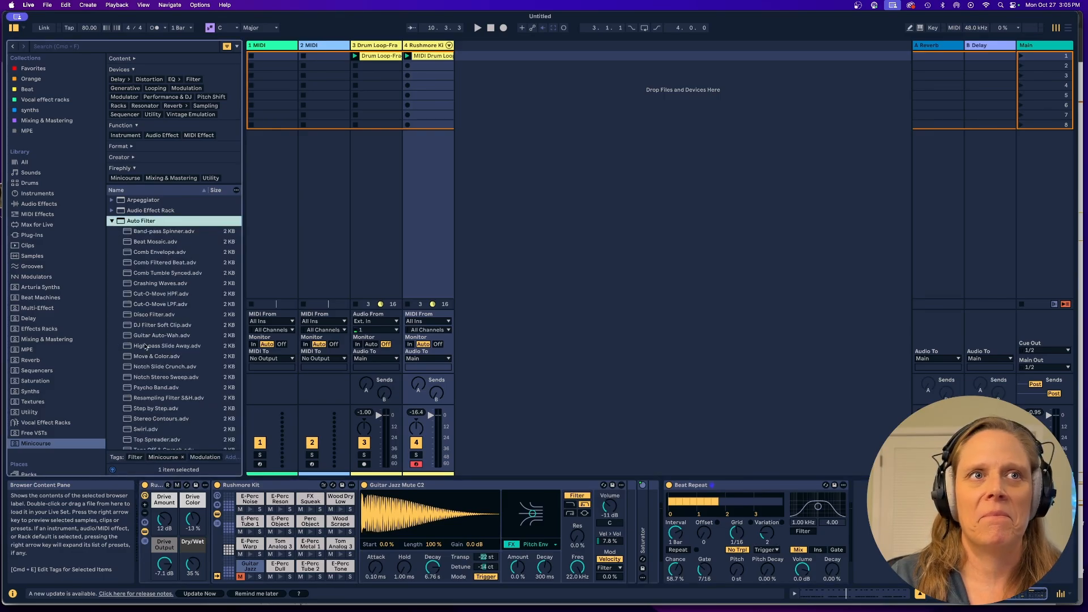
{"action": "scroll", "coordinate": [168, 348], "scroll_direction": "down", "scroll_amount": 3}
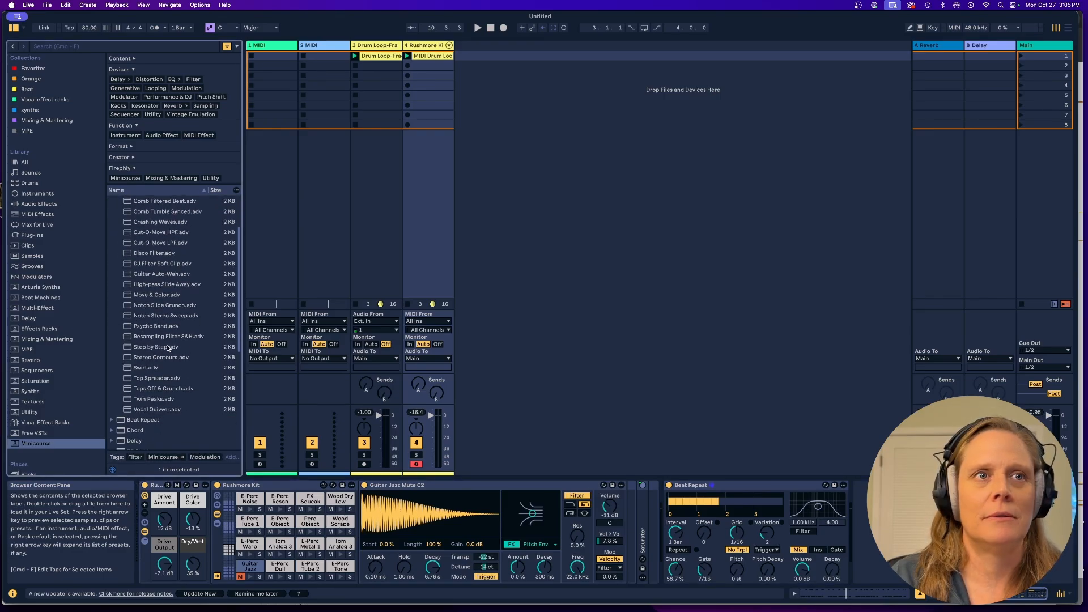
{"action": "left_click", "coordinate": [151, 399]}
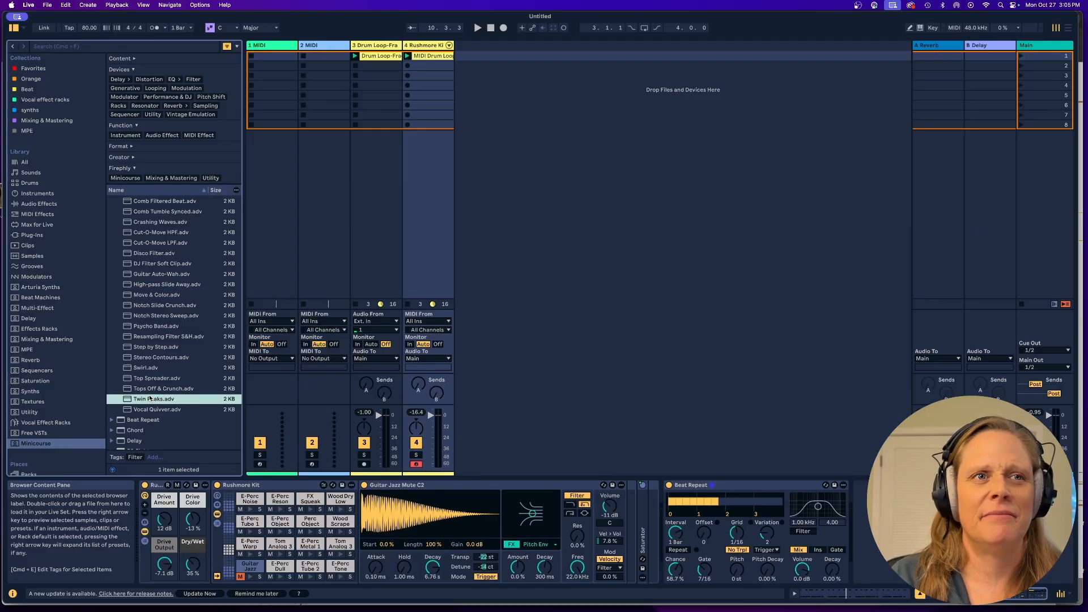
{"action": "left_click_drag", "start_coordinate": [343, 406], "coordinate": [416, 417]}
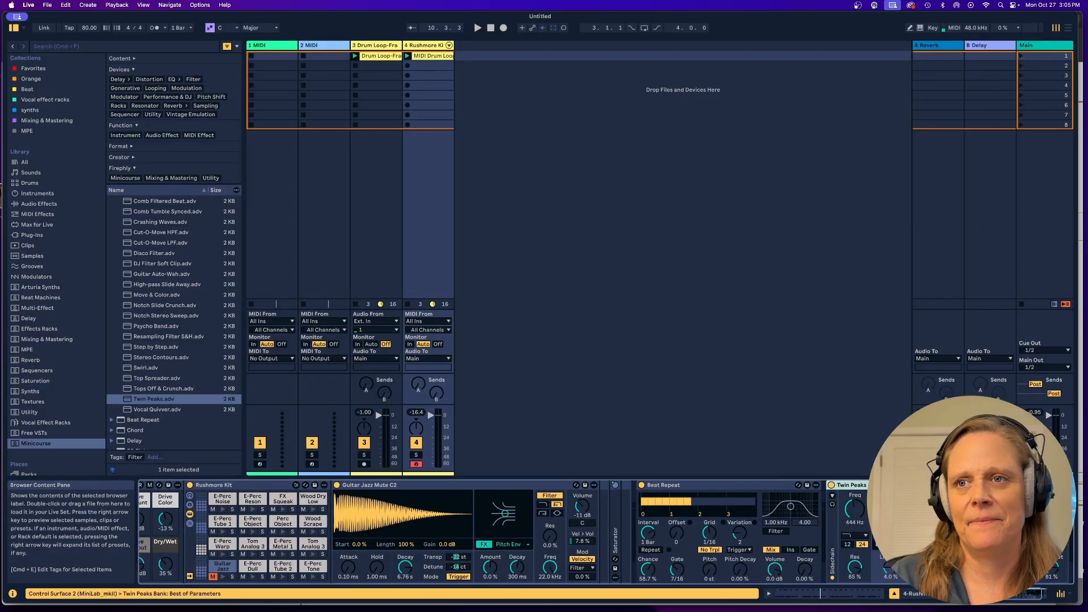
Adjust Twin Peaks' LFO amount to 12 % during playback and stop the transport.
{"action": "key", "text": "space"}
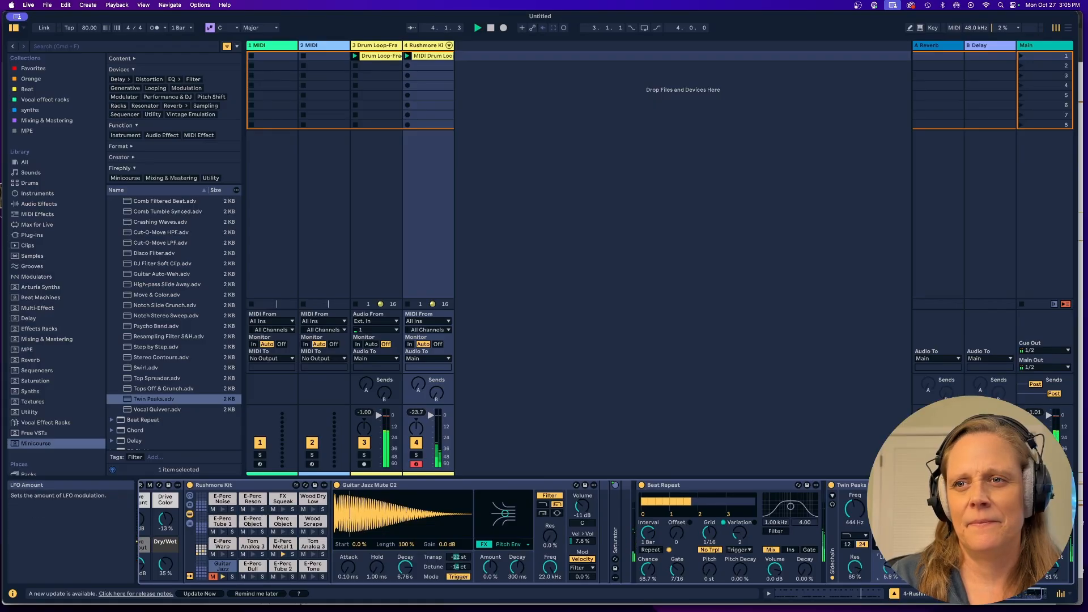
{"action": "left_click_drag", "start_coordinate": [891, 568], "coordinate": [891, 558]}
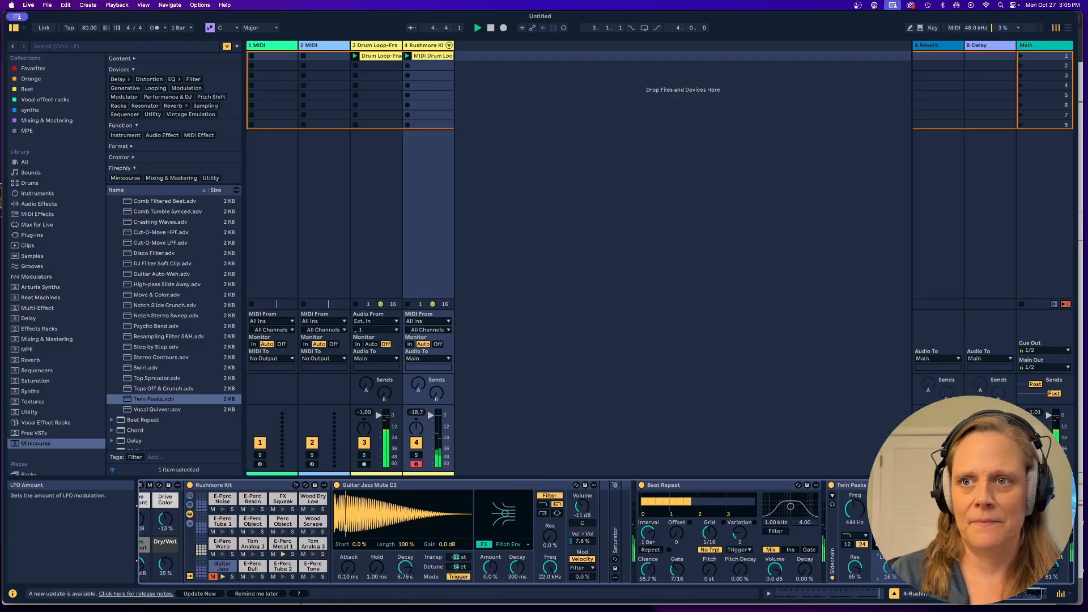
{"action": "mouse_move", "coordinate": [891, 568]}
{"action": "left_mouse_down"}
{"action": "mouse_move", "coordinate": [891, 578]}
{"action": "mouse_move", "coordinate": [891, 548]}
{"action": "mouse_move", "coordinate": [891, 579]}
{"action": "left_mouse_up"}
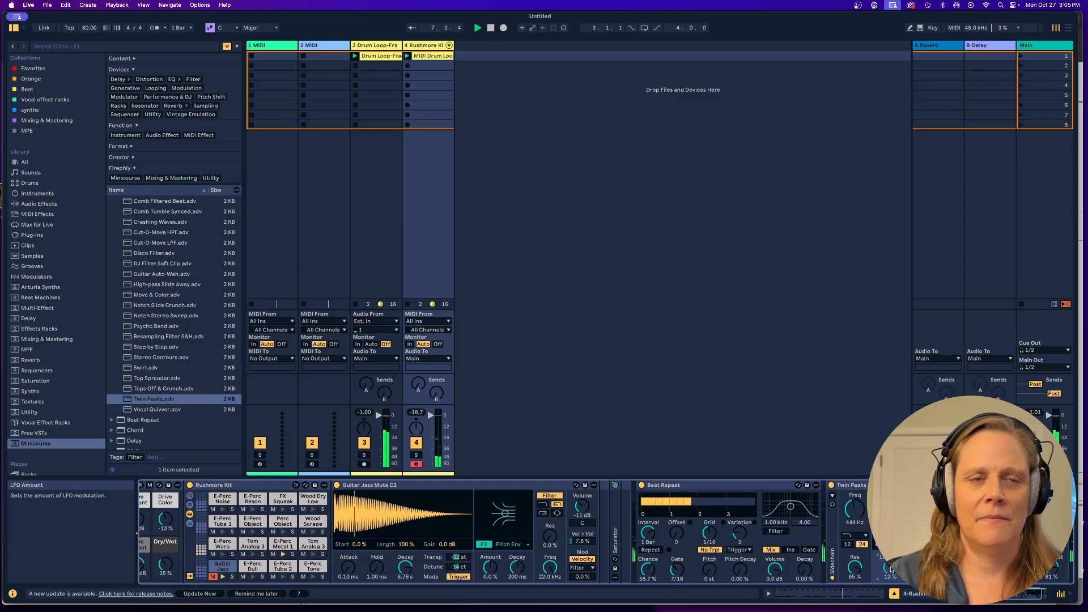
{"action": "key", "text": "space"}
Collapse the Auto Filter presets and add a Delay after Twin Peaks on the Rushmore Kit track.
{"action": "scroll", "coordinate": [210, 262], "scroll_direction": "up", "scroll_amount": 2}
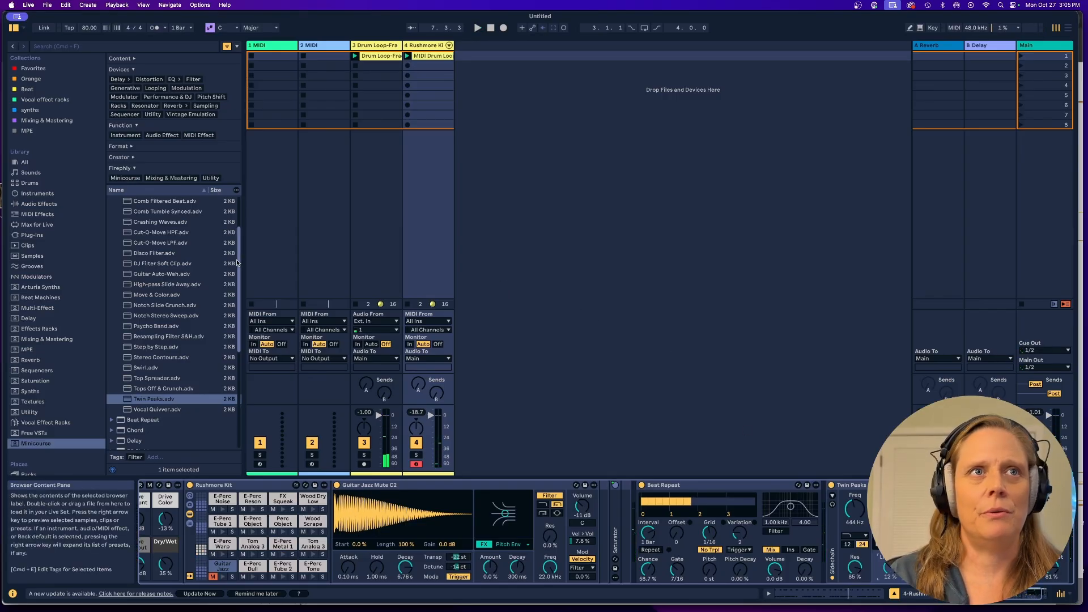
{"action": "scroll", "coordinate": [210, 262], "scroll_direction": "up", "scroll_amount": 2}
{"action": "left_click", "coordinate": [118, 223]}
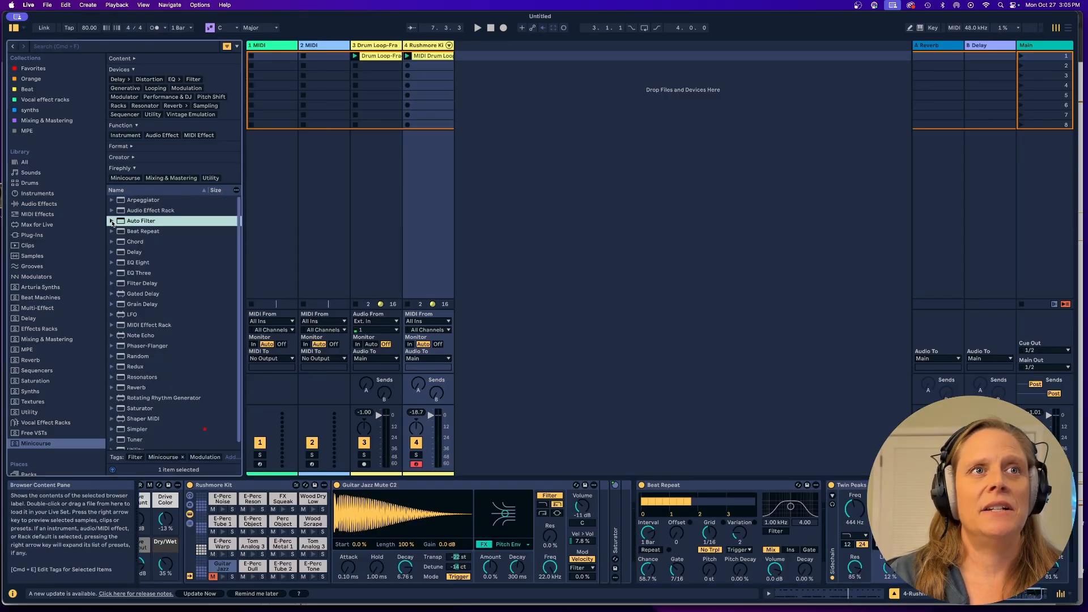
{"action": "left_click", "coordinate": [135, 253]}
{"action": "scroll", "coordinate": [870, 511], "scroll_direction": "right", "scroll_amount": 2}
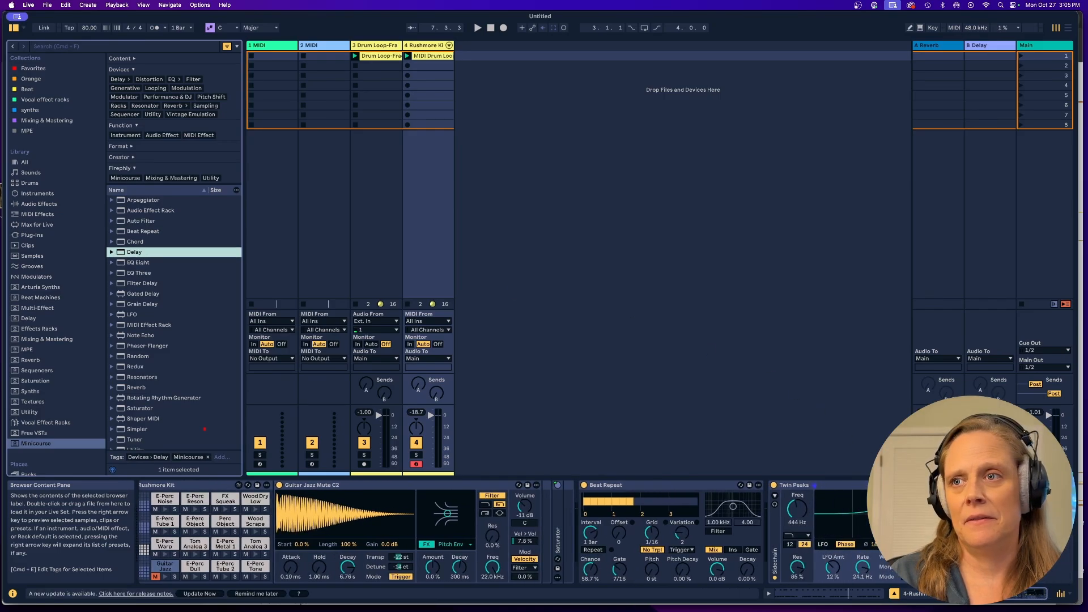
{"action": "left_click_drag", "start_coordinate": [135, 253], "coordinate": [1040, 530]}
Lower the Delay's dry/wet mix while both clips play, and stop playback.
{"action": "key", "text": "space"}
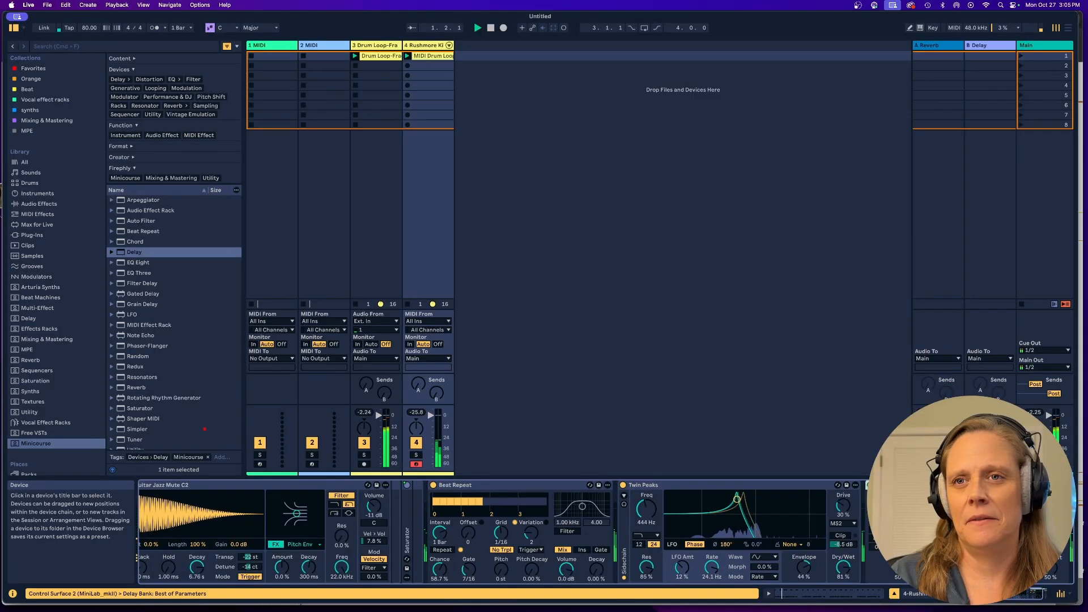
{"action": "left_click_drag", "start_coordinate": [1051, 566], "coordinate": [1050, 572]}
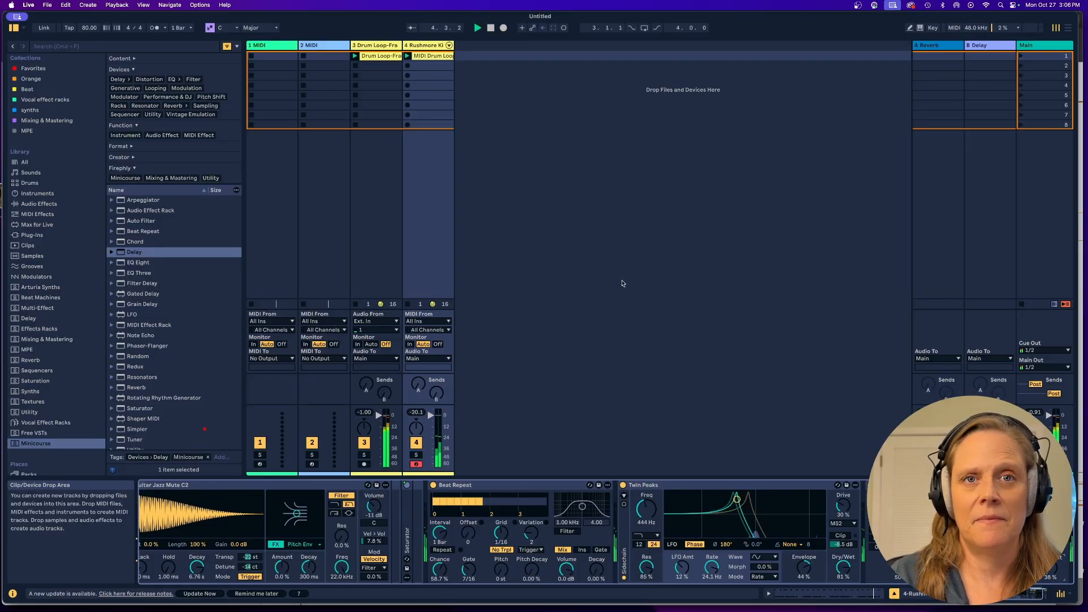
{"action": "key", "text": "space"}
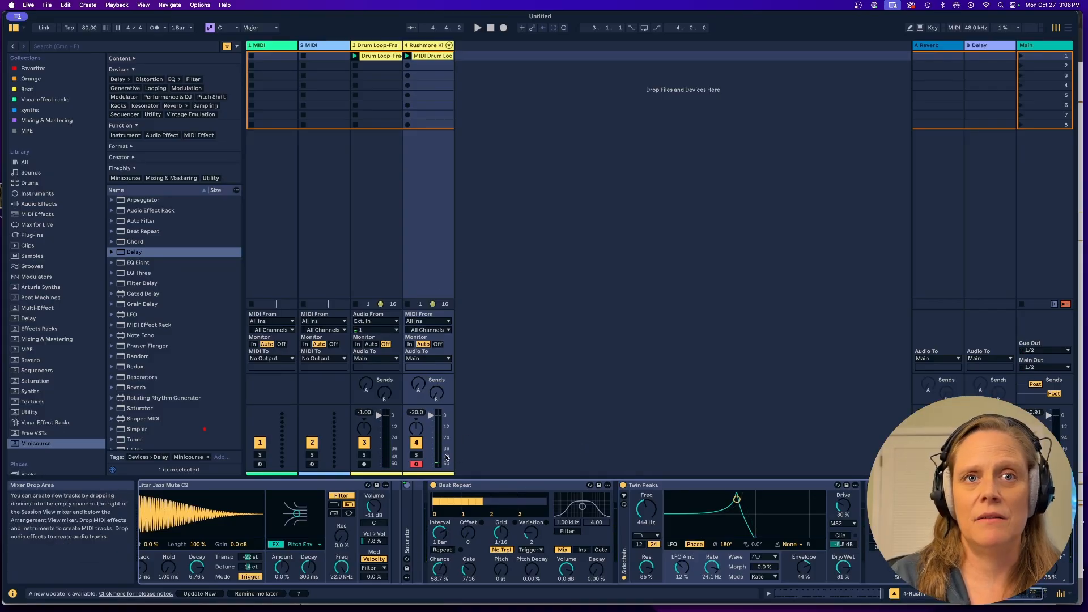
Bypass Beat Repeat and Twin Peaks, solo the Rushmore Kit track, and start playback.
{"action": "left_click", "coordinate": [433, 485]}
{"action": "left_click", "coordinate": [623, 485]}
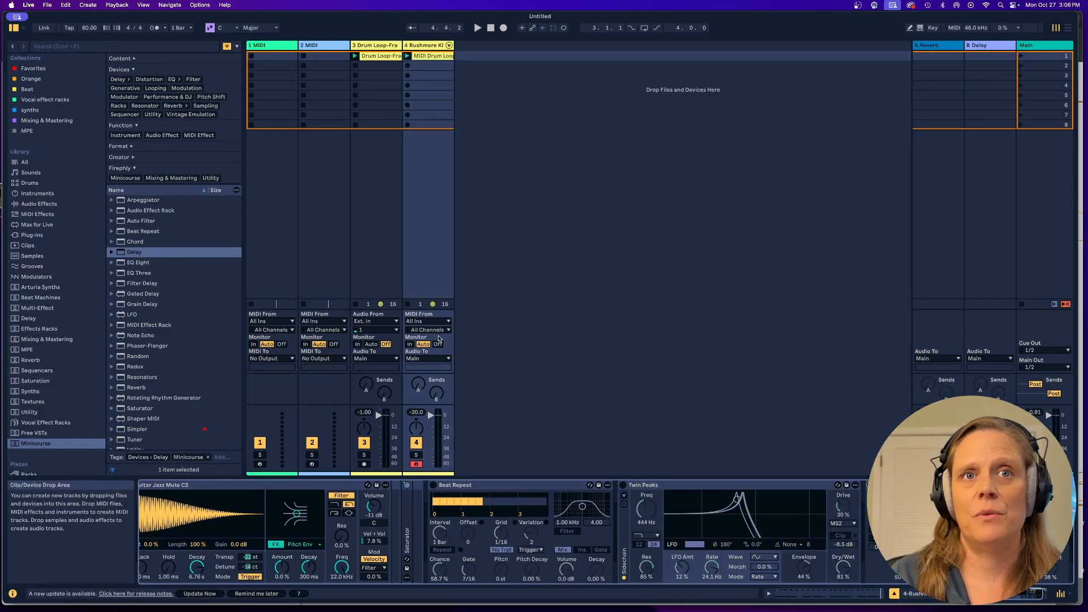
{"action": "left_click", "coordinate": [417, 456]}
{"action": "key", "text": "space"}
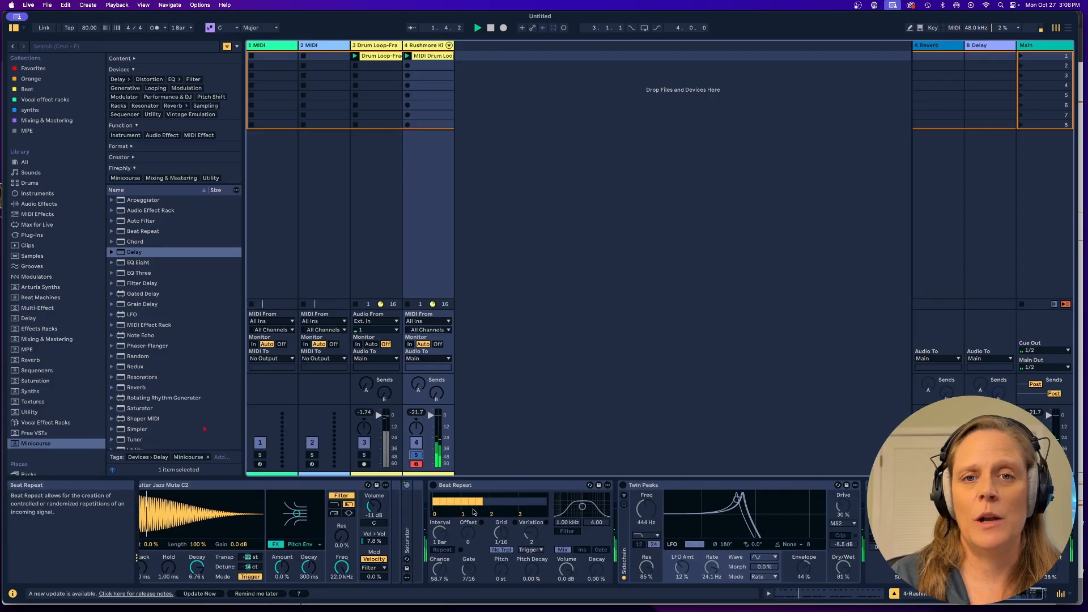
Audition the soloed kit with Beat Repeat and Twin Peaks reactivated, stop playback, and bypass both devices again.
{"action": "left_click", "coordinate": [433, 485]}
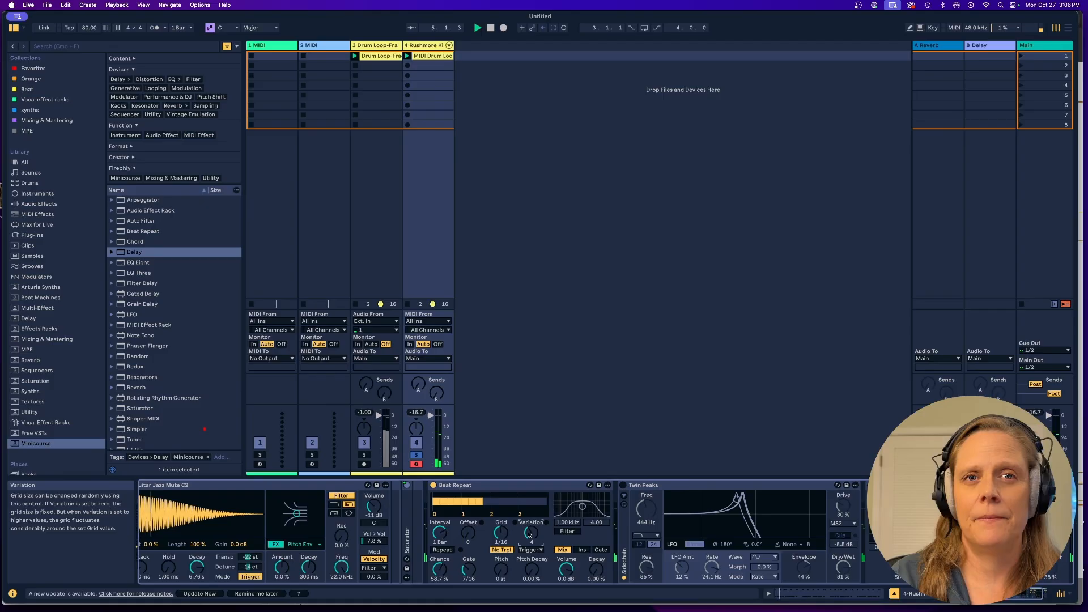
{"action": "left_click", "coordinate": [623, 485]}
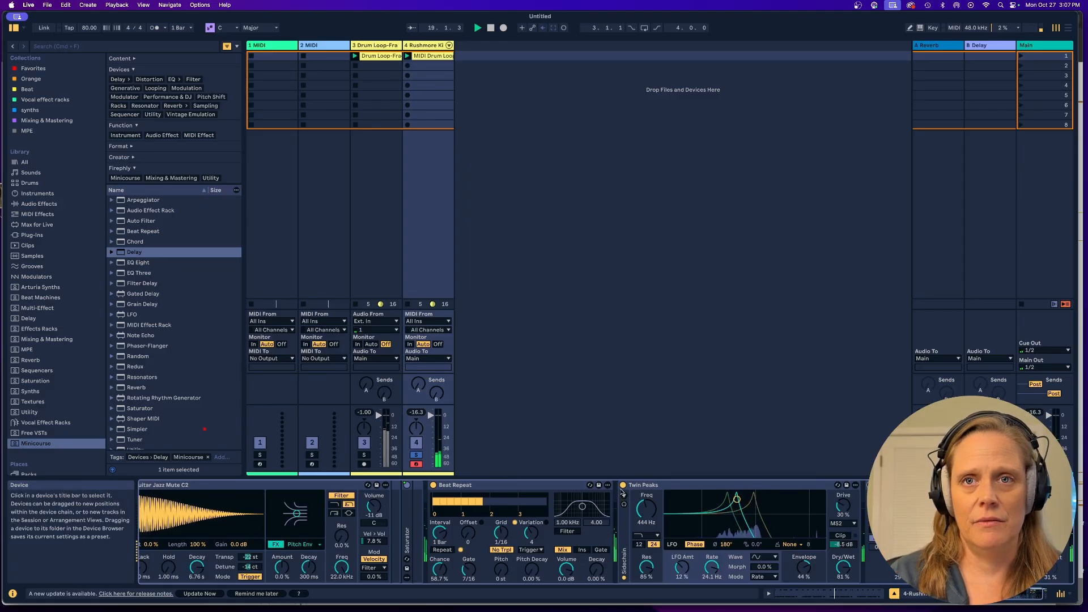
{"action": "left_click", "coordinate": [623, 486]}
{"action": "key", "text": "space"}
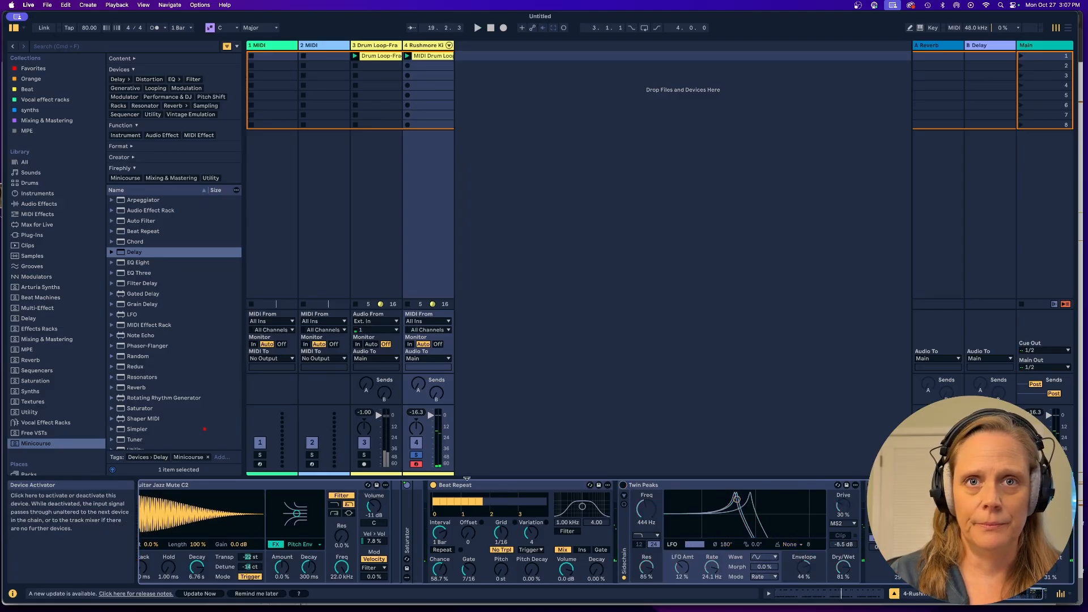
{"action": "left_click", "coordinate": [434, 485]}
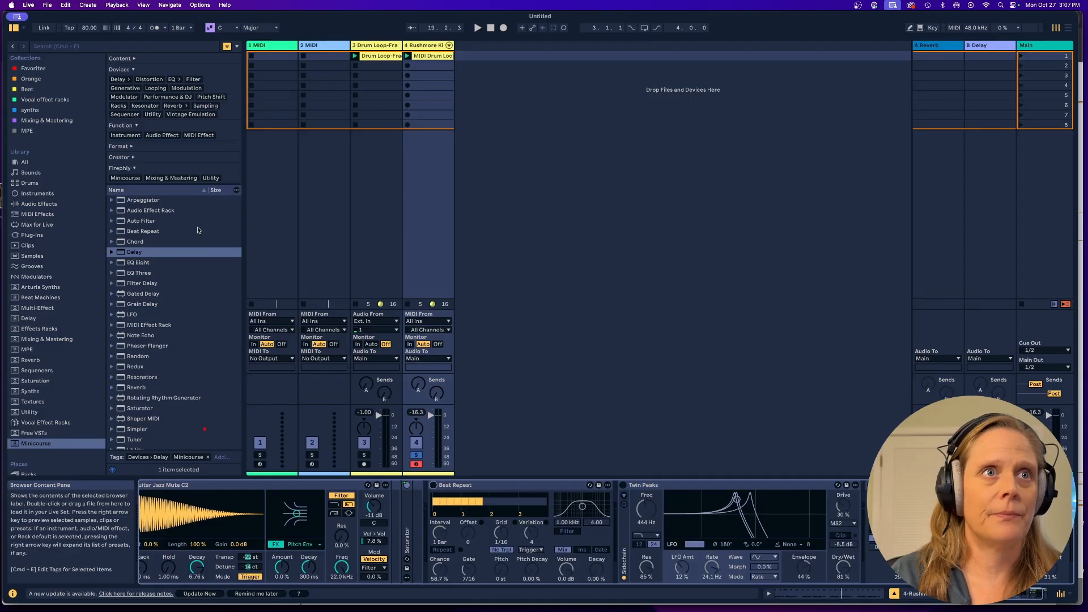
Add the Beat Slammer plug-in from the Free VSTs label to the end of the Rushmore Kit track's device chain.
{"action": "left_click", "coordinate": [38, 433]}
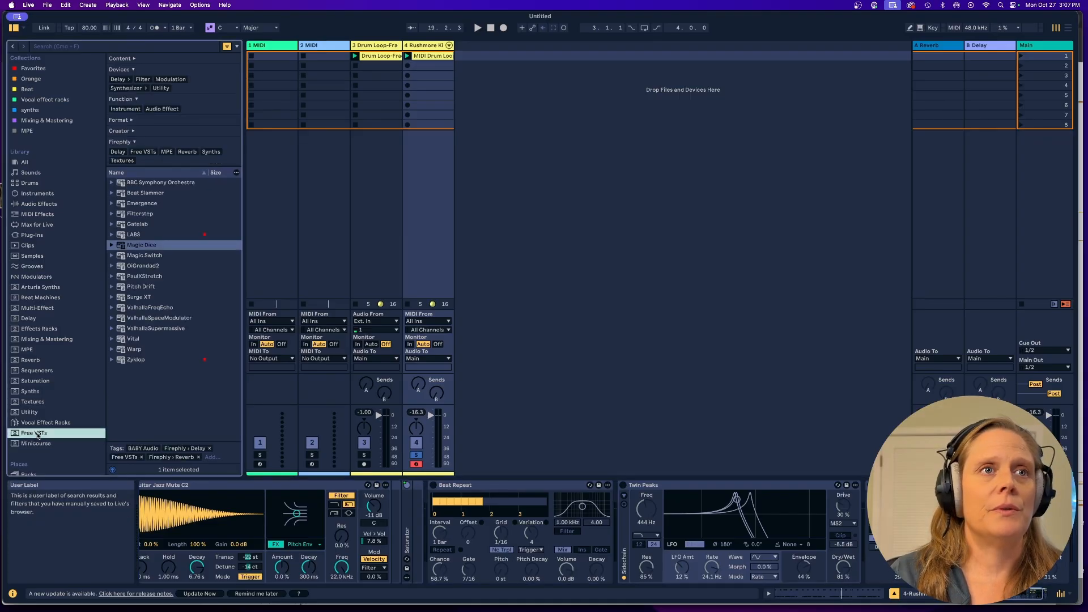
{"action": "left_click", "coordinate": [145, 193]}
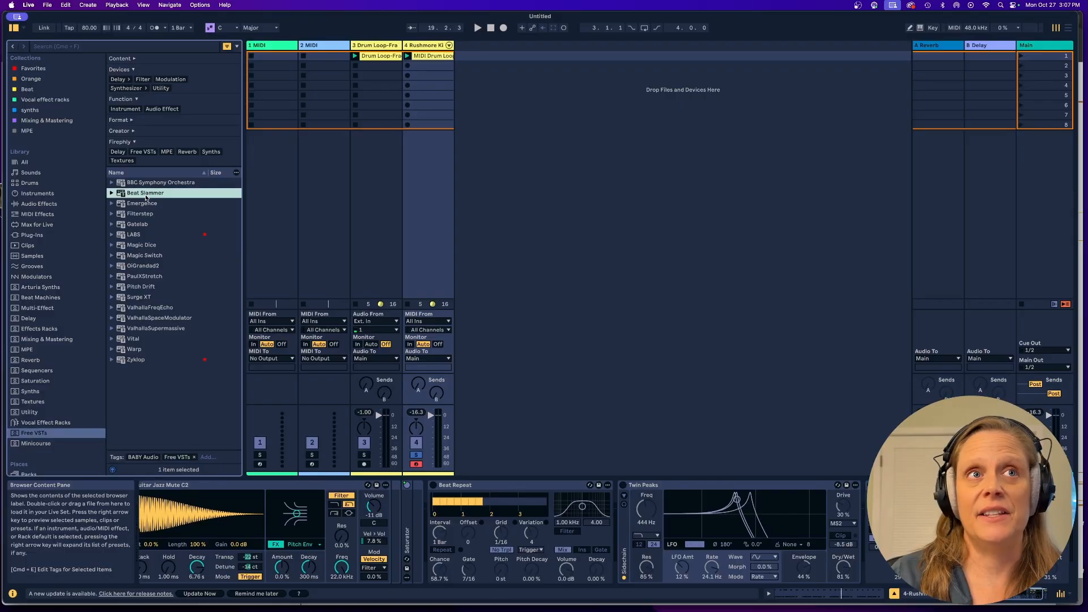
{"action": "left_click_drag", "start_coordinate": [422, 211], "coordinate": [420, 209]}
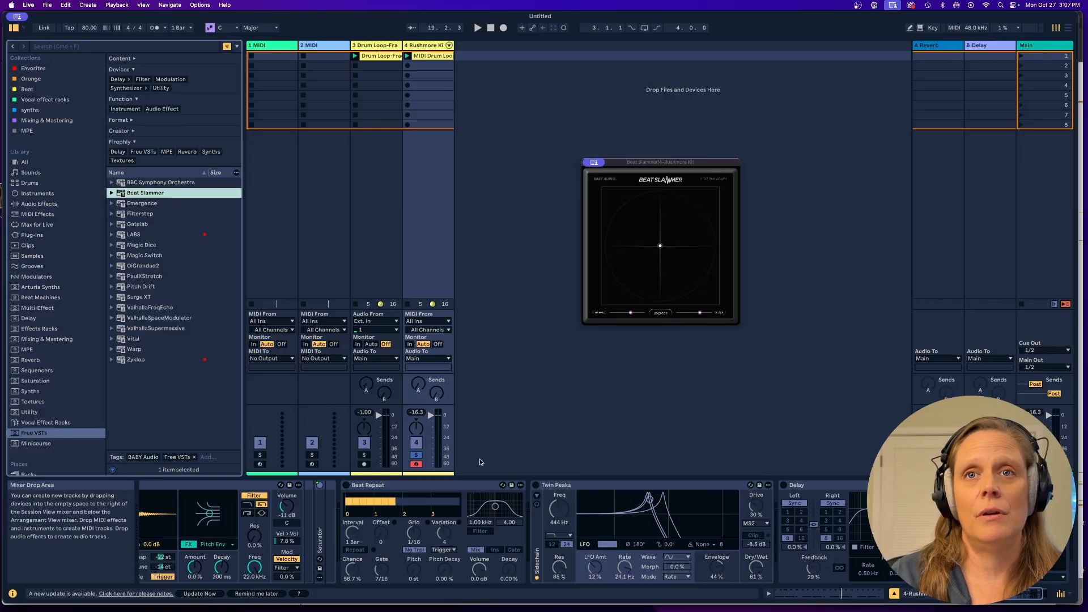
Audition the soloed Rushmore Kit through Beat Slammer, look over the plug-in window, and stop playback.
{"action": "key", "text": "space"}
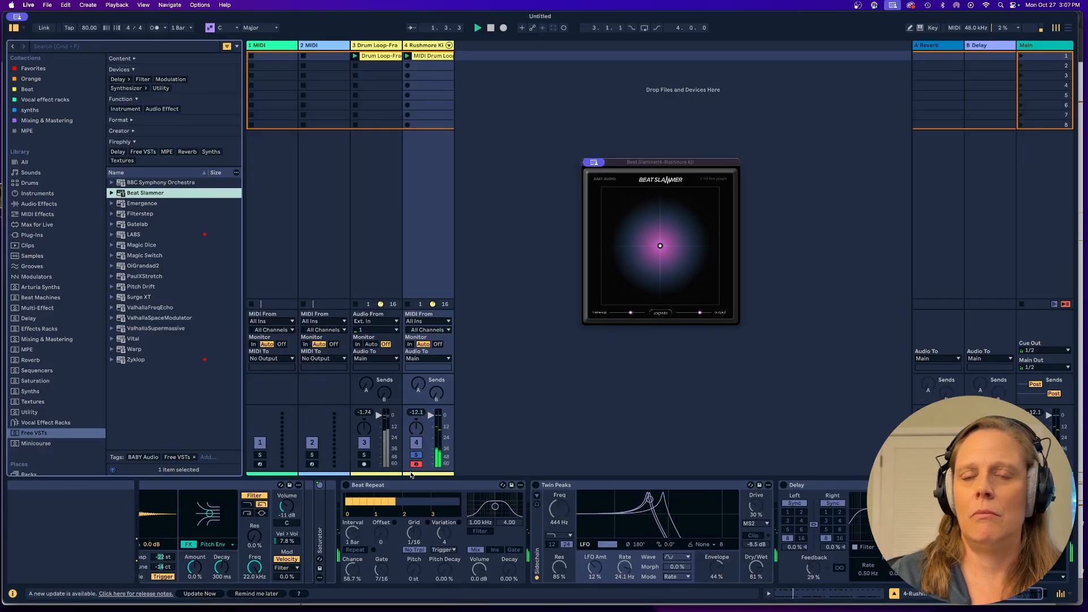
{"action": "left_click", "coordinate": [976, 485]}
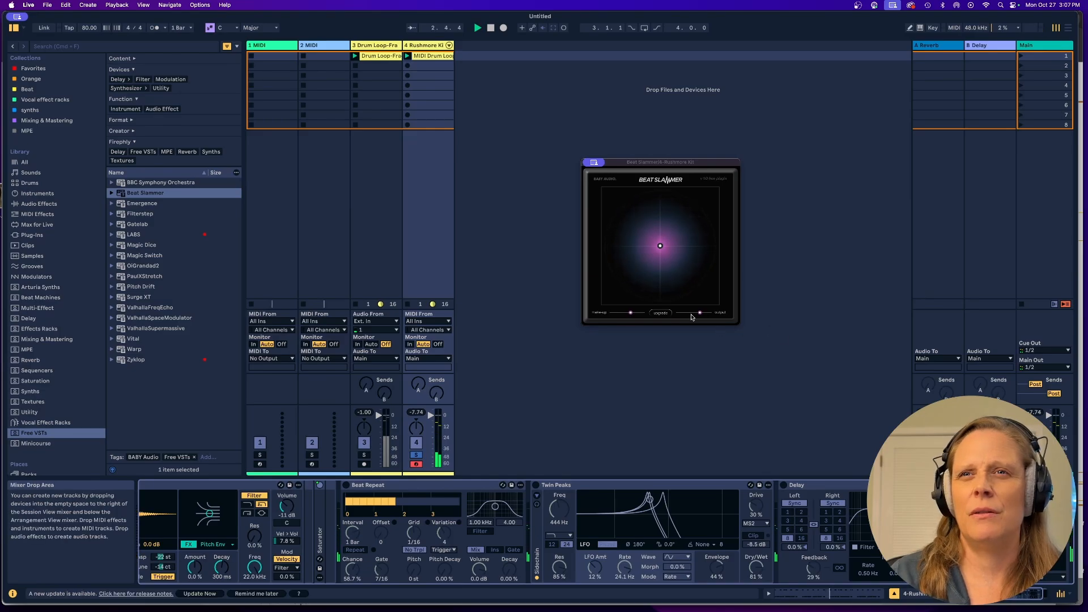
{"action": "left_click", "coordinate": [659, 315]}
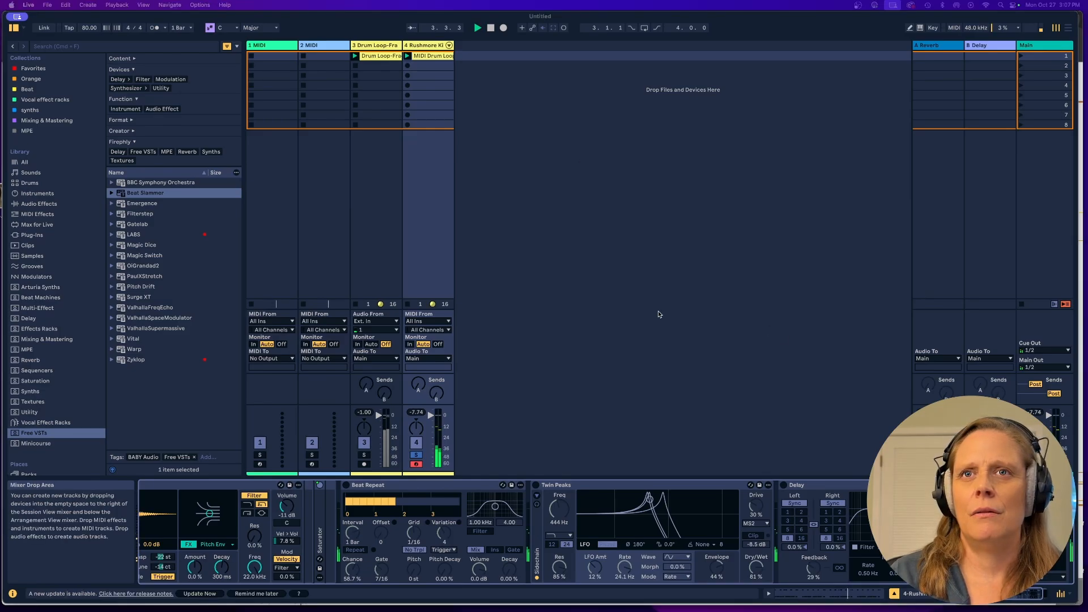
{"action": "left_click", "coordinate": [660, 314]}
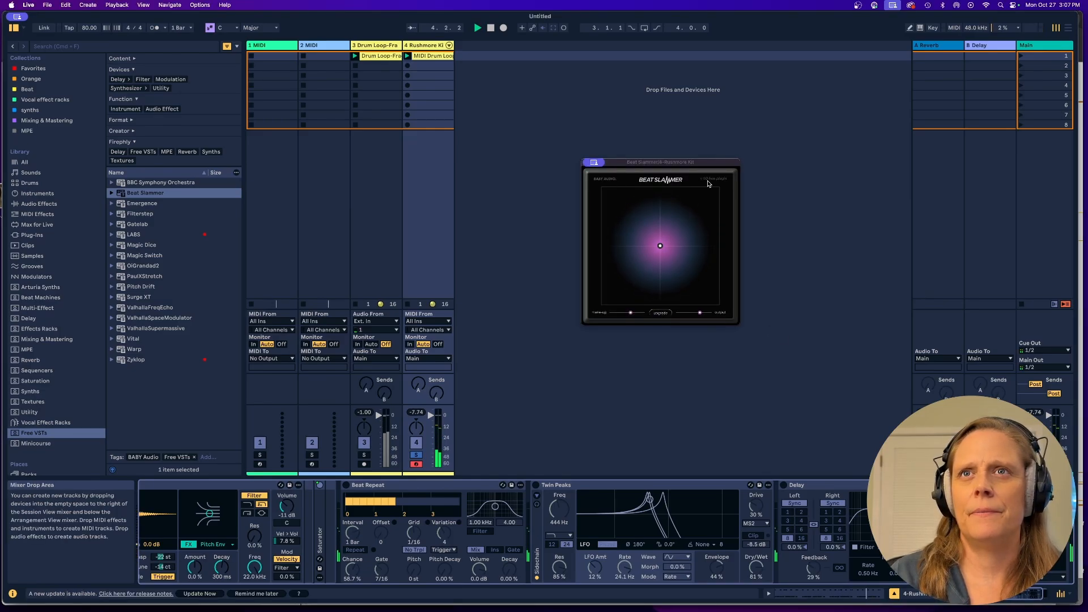
{"action": "key", "text": "space"}
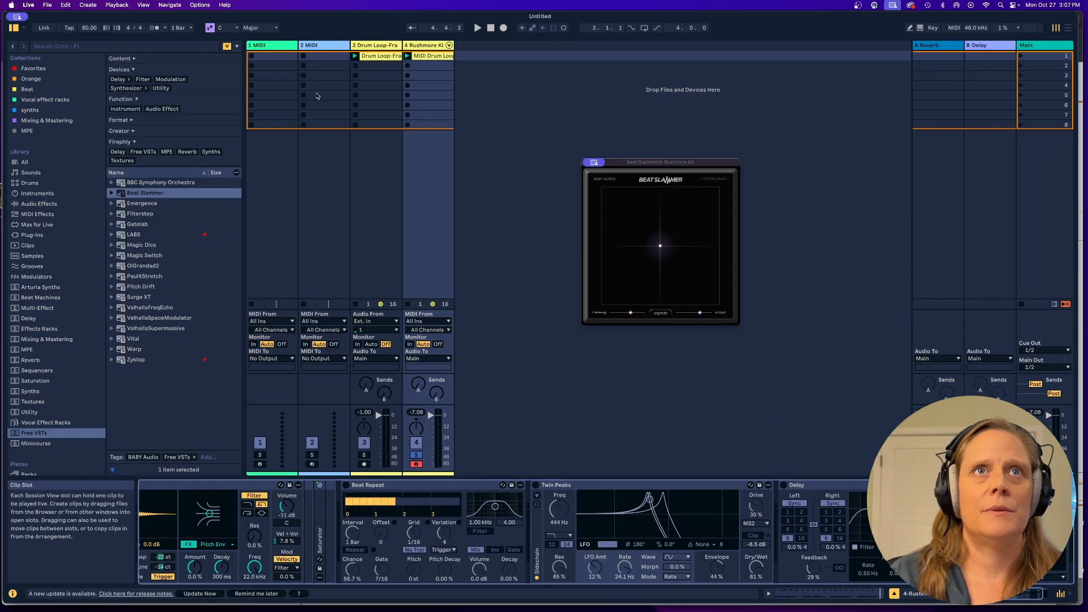
Add Beat Slammer to the original Drum Loop audio track.
{"action": "left_click", "coordinate": [363, 184]}
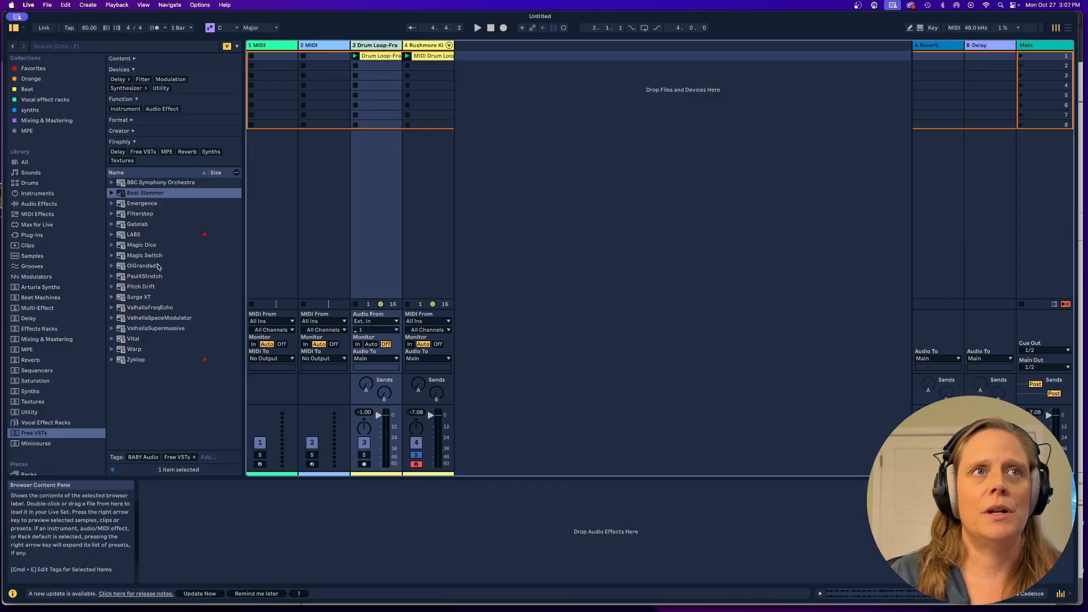
{"action": "left_click", "coordinate": [150, 194]}
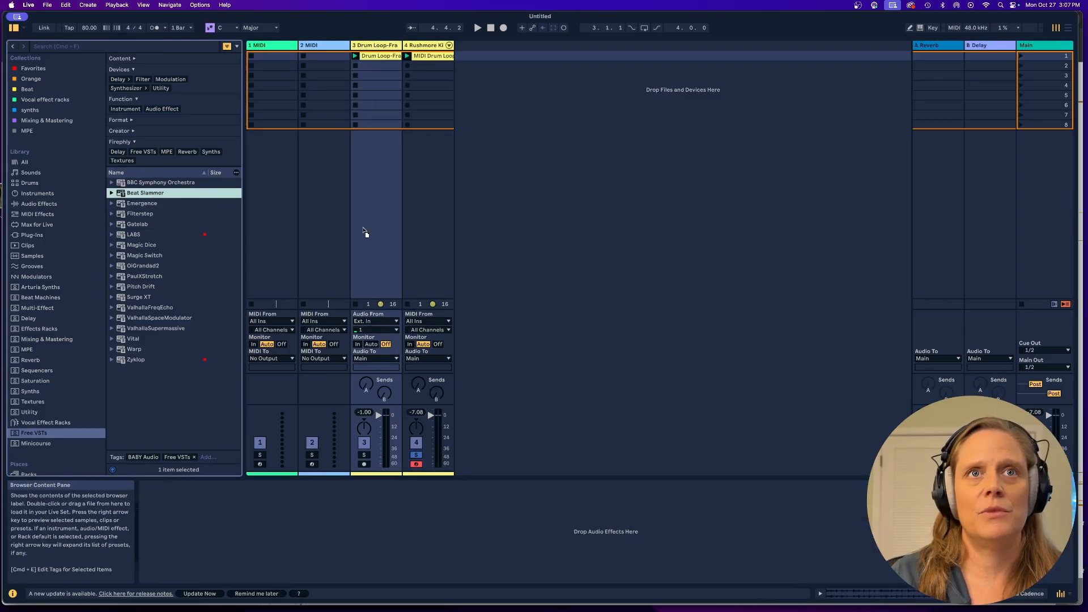
{"action": "key", "text": "Return"}
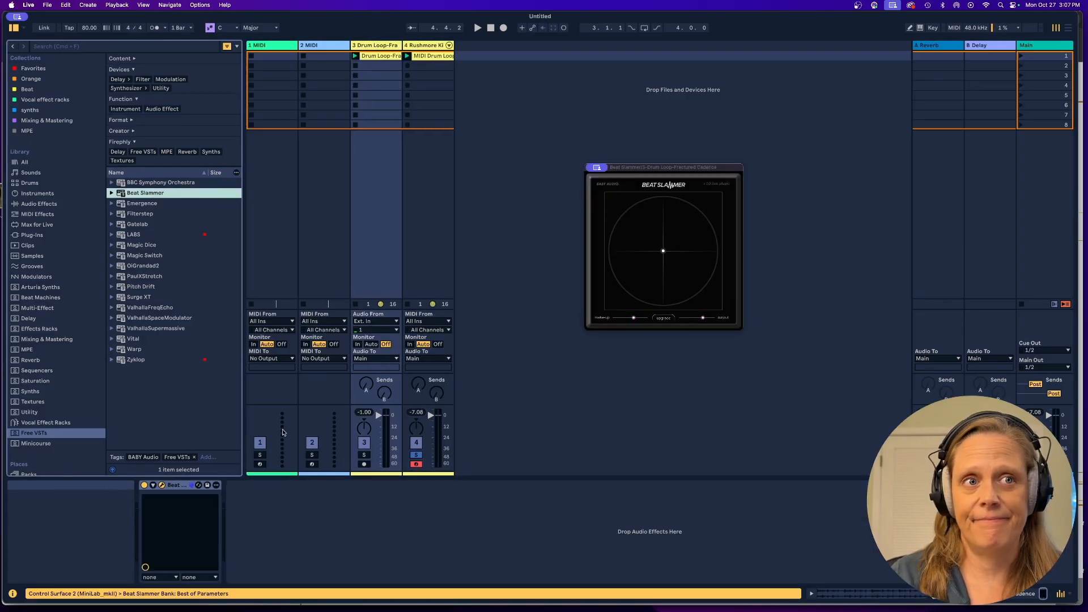
Solo the Drum Loop track and play it, comparing the sound with Beat Slammer bypassed and active.
{"action": "left_click", "coordinate": [364, 455]}
{"action": "key", "text": "space"}
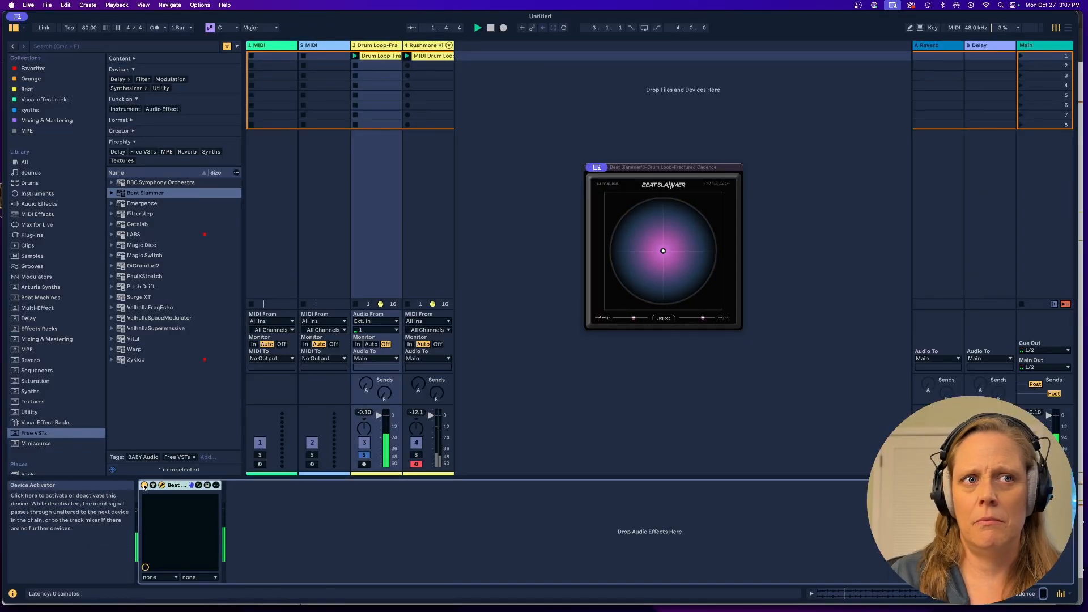
{"action": "left_click", "coordinate": [144, 485]}
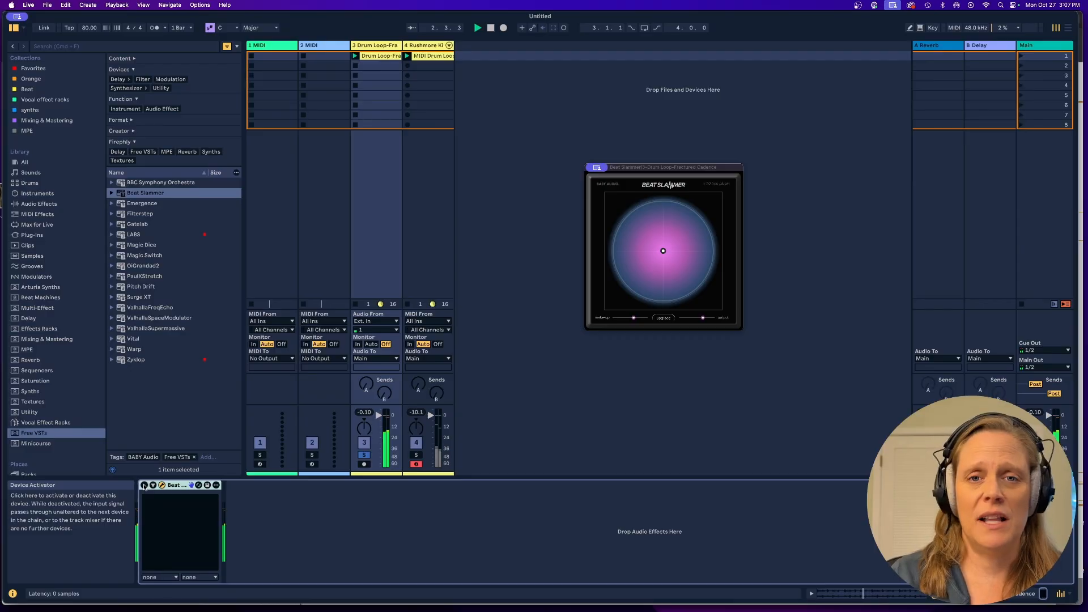
{"action": "left_click", "coordinate": [144, 485]}
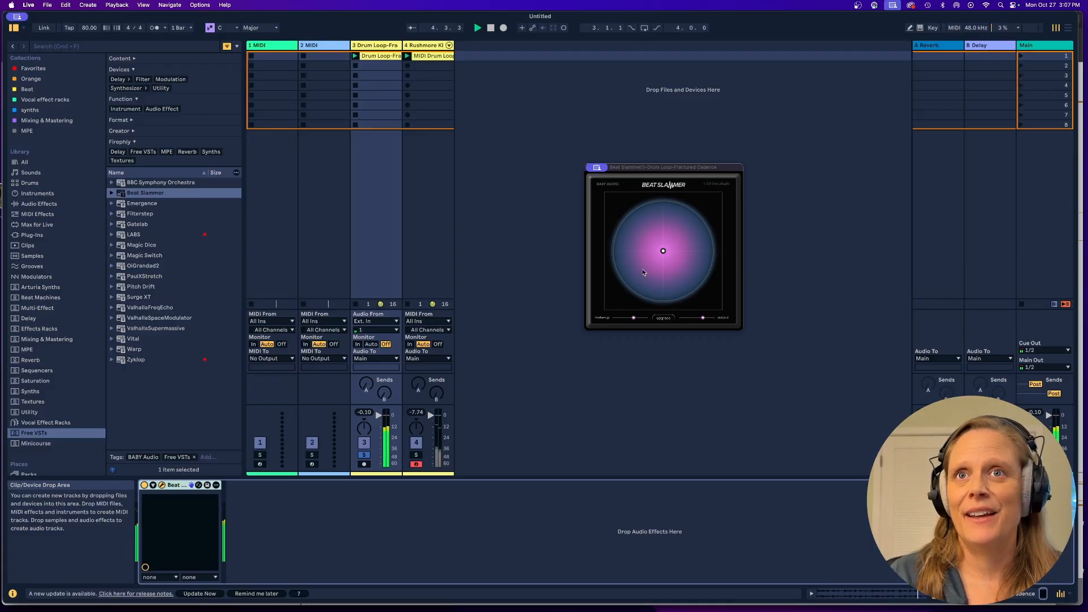
Set Beat Slammer to about 76% amount and 48% wet-dry, stop playback, and unfold its device parameters.
{"action": "left_click_drag", "start_coordinate": [663, 250], "coordinate": [693, 256]}
{"action": "key", "text": "space"}
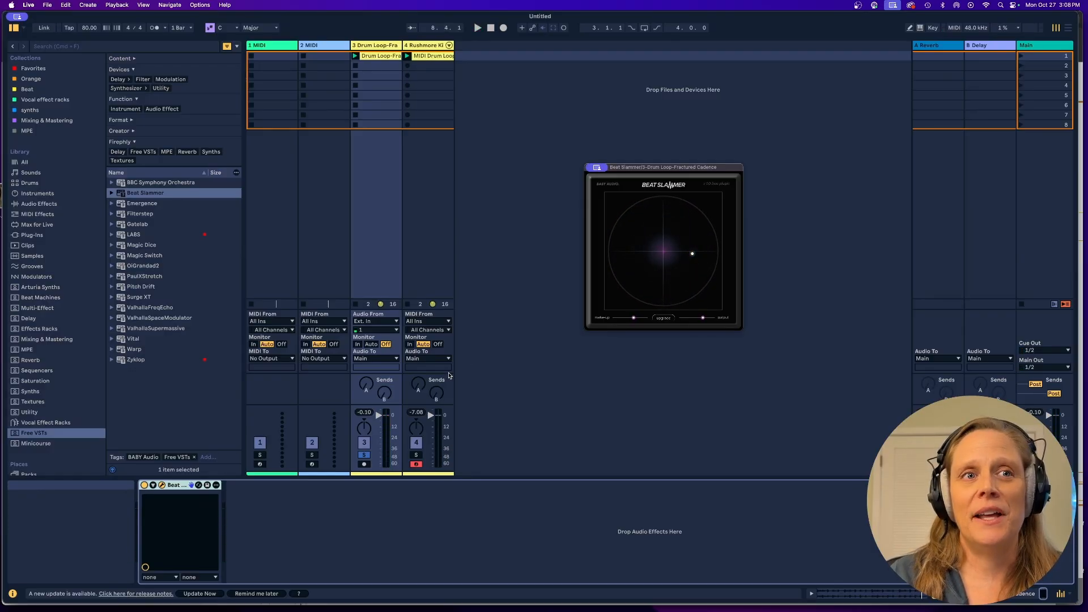
{"action": "left_click", "coordinate": [153, 485]}
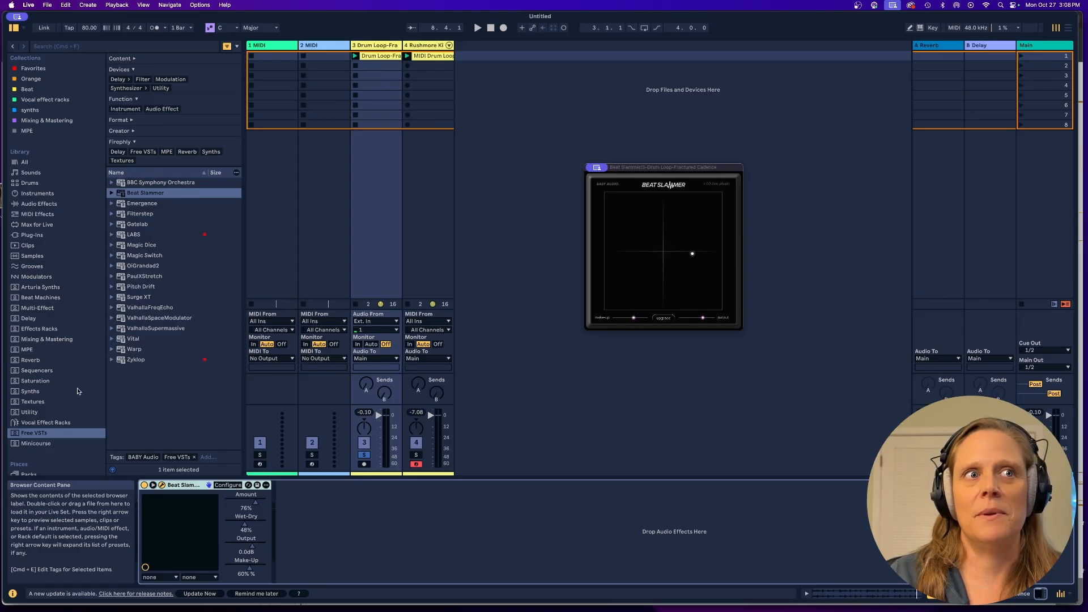
Add an LFO from the Minicourse label after Beat Slammer, and set the plug-in to about 51% amount and 53% wet-dry.
{"action": "left_click", "coordinate": [35, 444]}
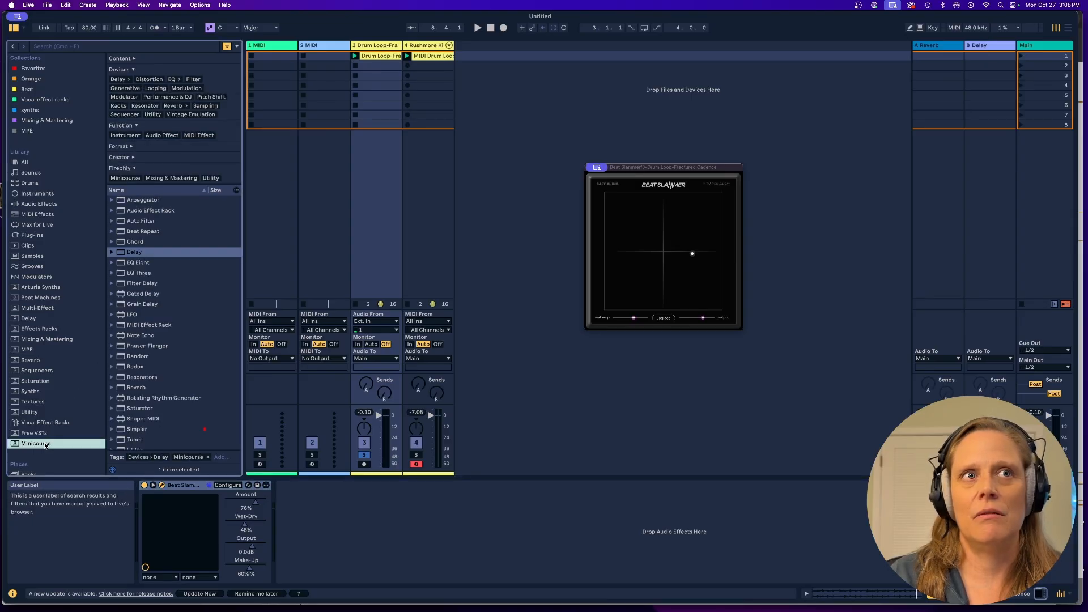
{"action": "left_click", "coordinate": [132, 315]}
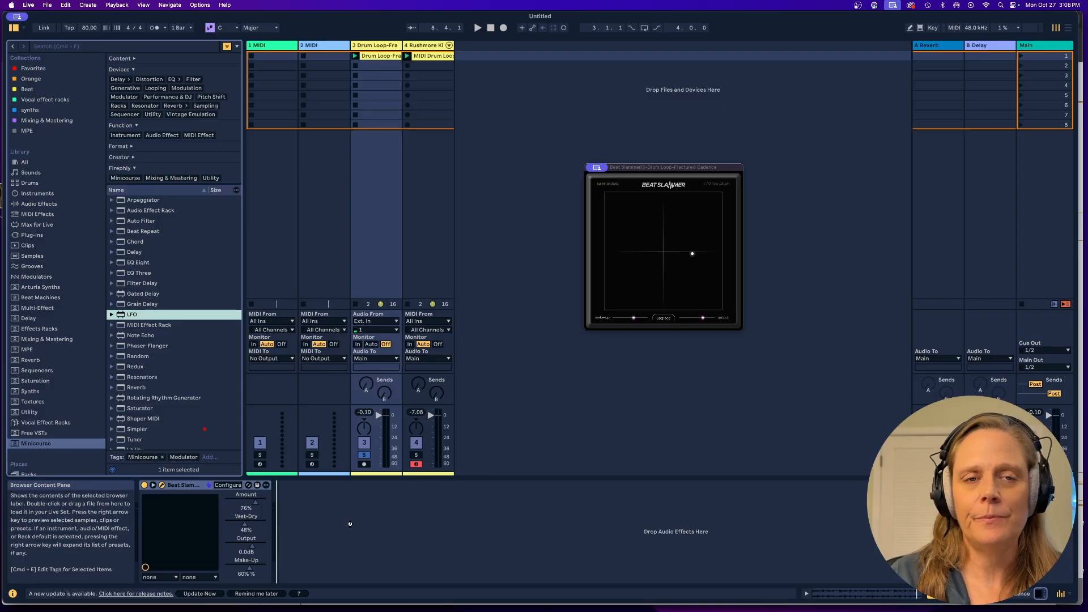
{"action": "key", "text": "Return"}
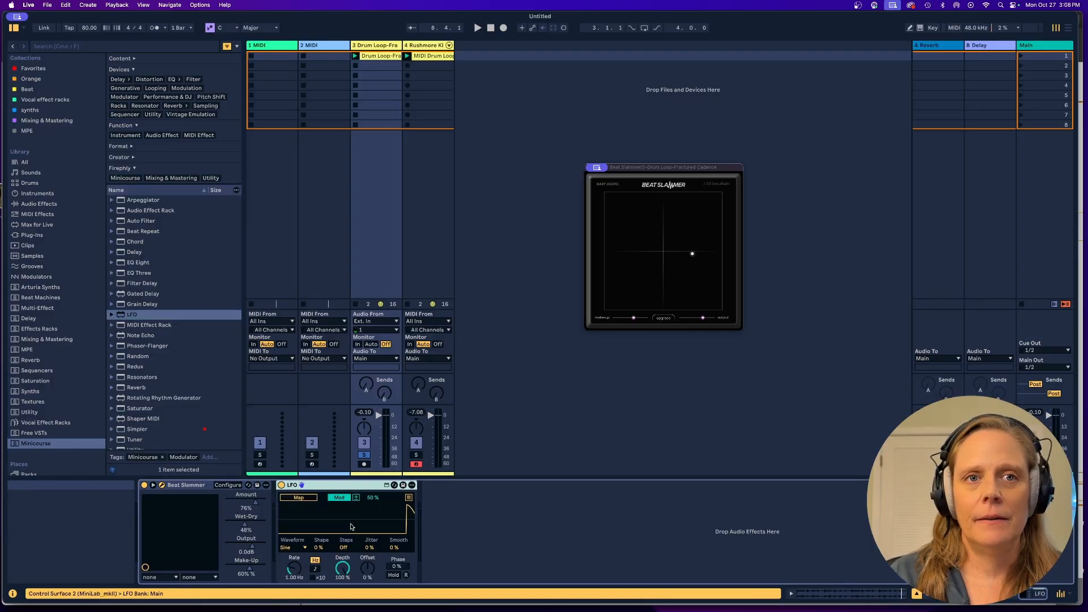
{"action": "left_click_drag", "start_coordinate": [693, 256], "coordinate": [665, 247]}
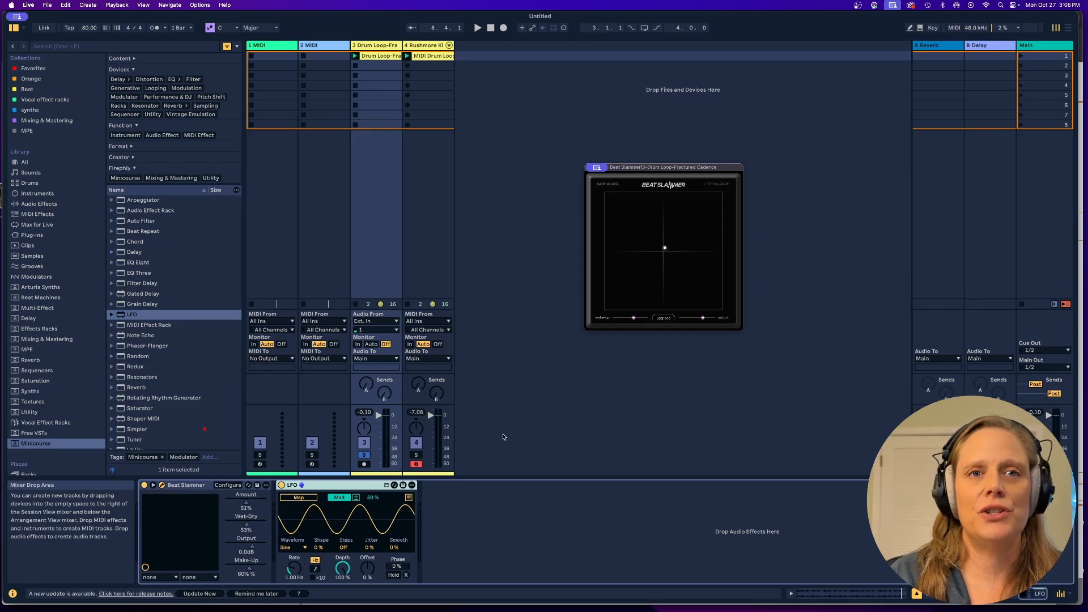
Map the LFO to Beat Slammer's Amount and Wet-Dry, giving Wet-Dry a negative range, and tempo-sync the LFO rate at 1.
{"action": "left_click", "coordinate": [409, 498]}
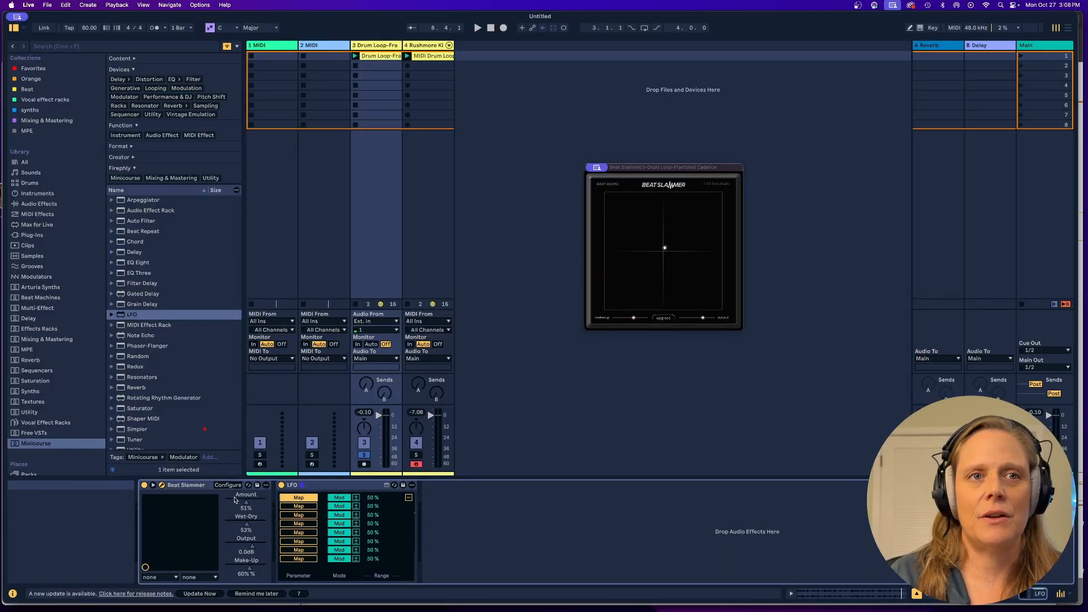
{"action": "left_click", "coordinate": [299, 510]}
{"action": "left_click", "coordinate": [246, 523]}
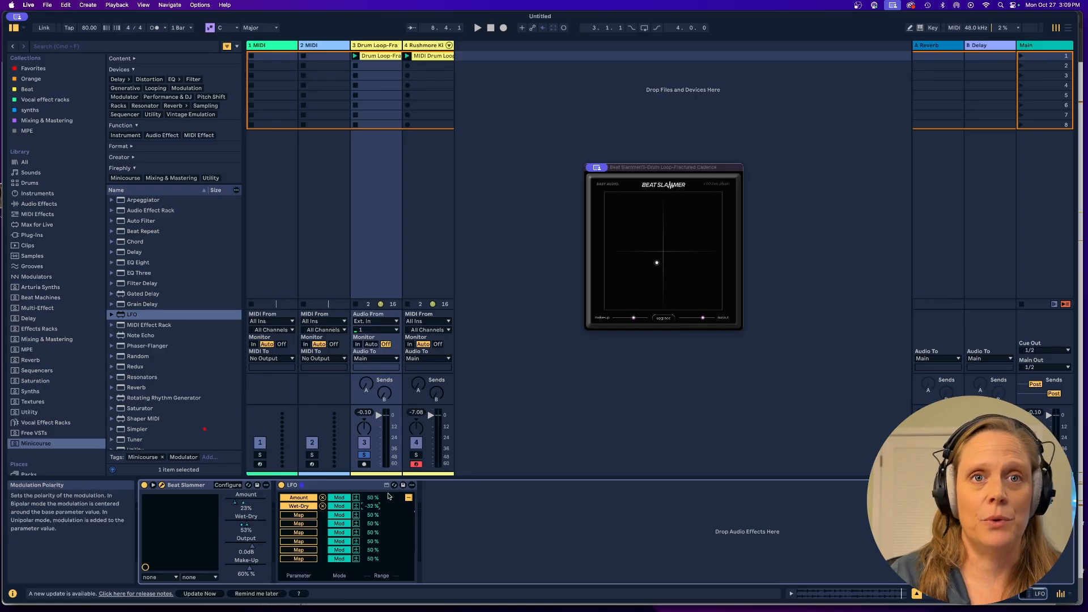
{"action": "left_click", "coordinate": [408, 497]}
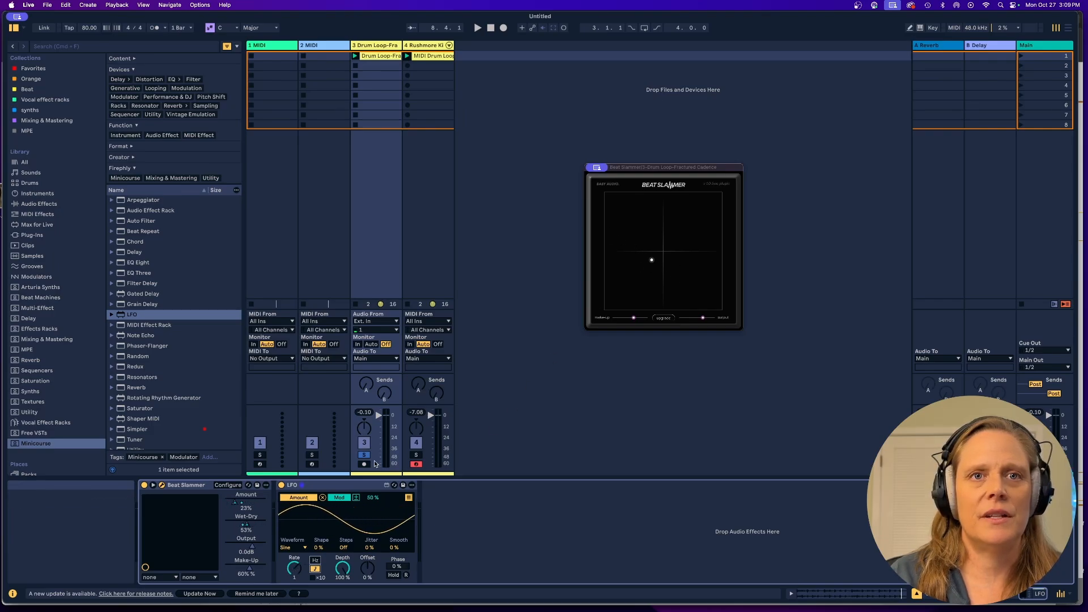
Audition the soloed drum loop with the LFO-modulated Beat Slammer bypassed and reactivated, and stop playback.
{"action": "key", "text": "space"}
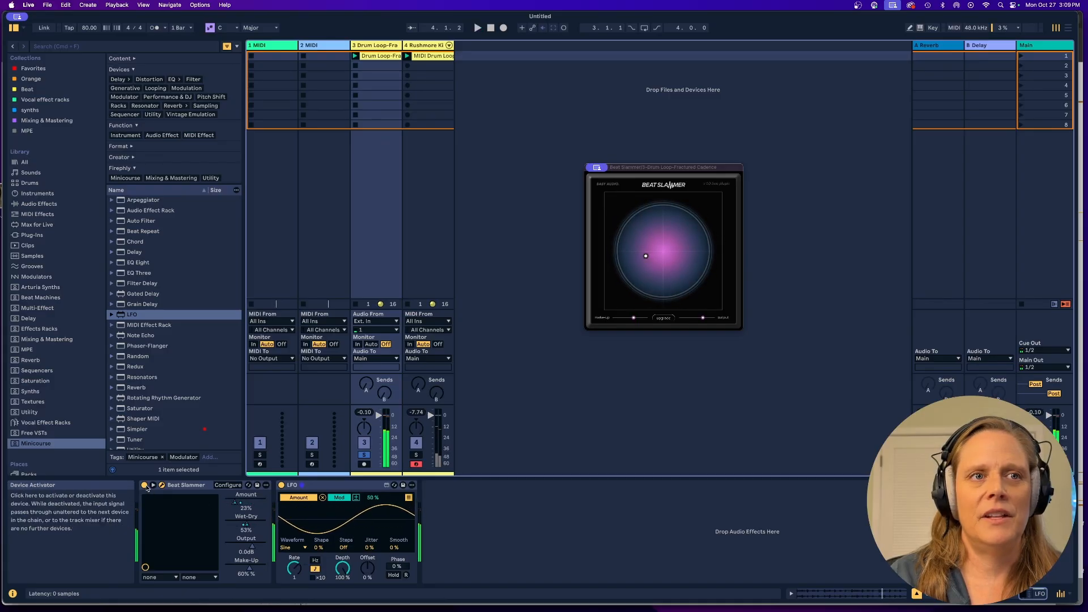
{"action": "left_click", "coordinate": [145, 486]}
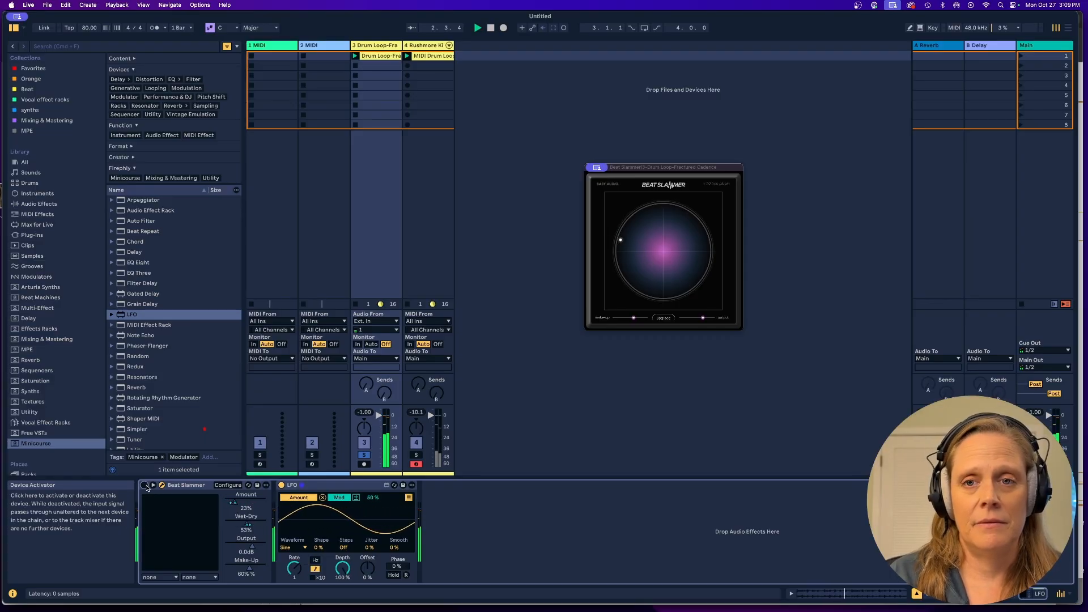
{"action": "left_click", "coordinate": [145, 486]}
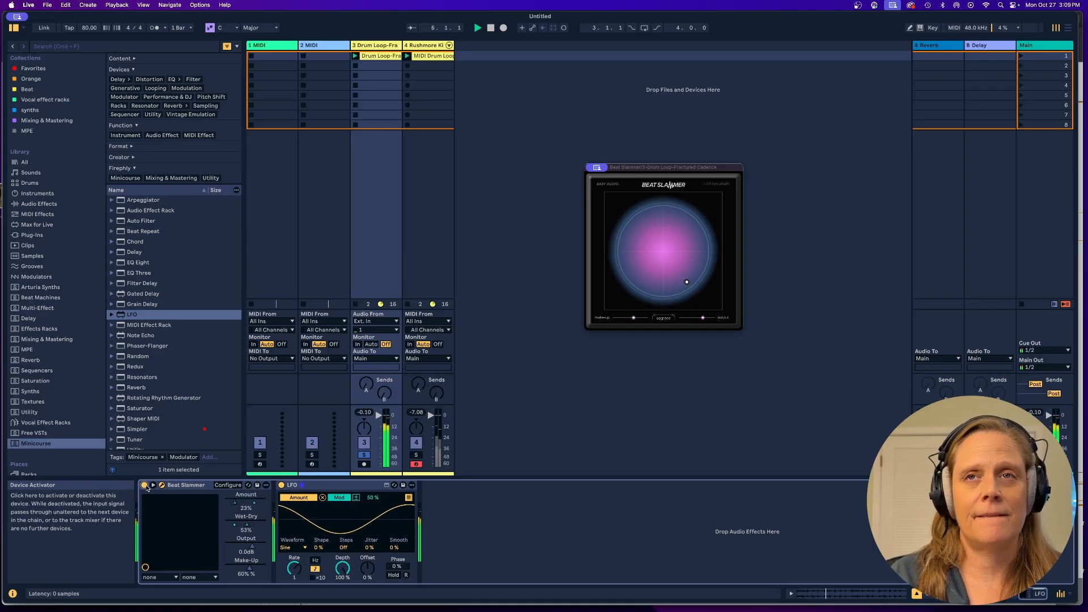
Play the Rushmore Kit soloed and then together with the drum loop, reactivating Twin Peaks and Beat Repeat on the kit track.
{"action": "left_click", "coordinate": [414, 457]}
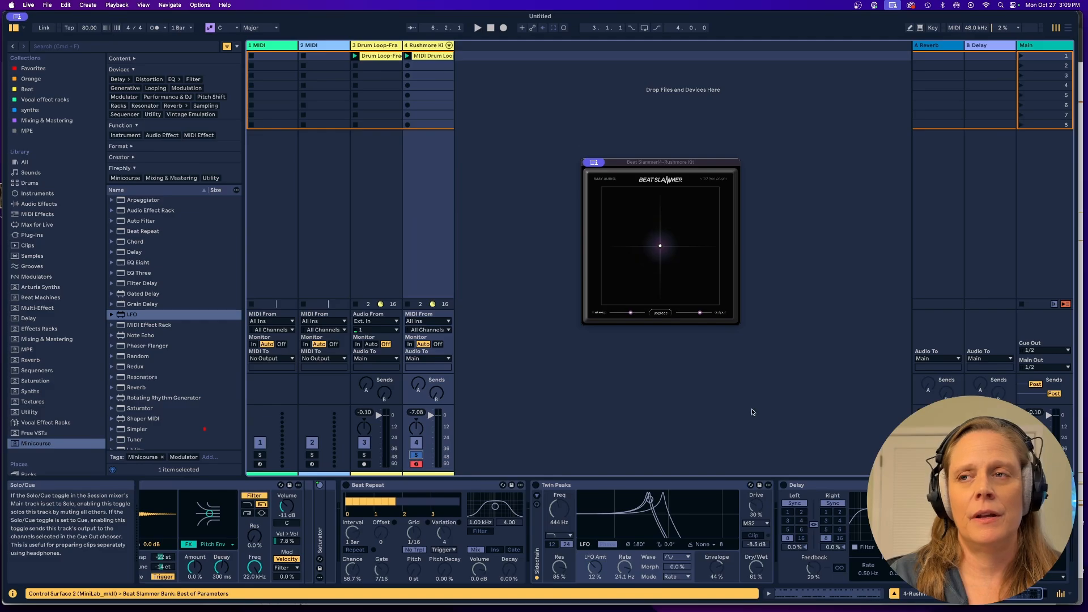
{"action": "key", "text": "space"}
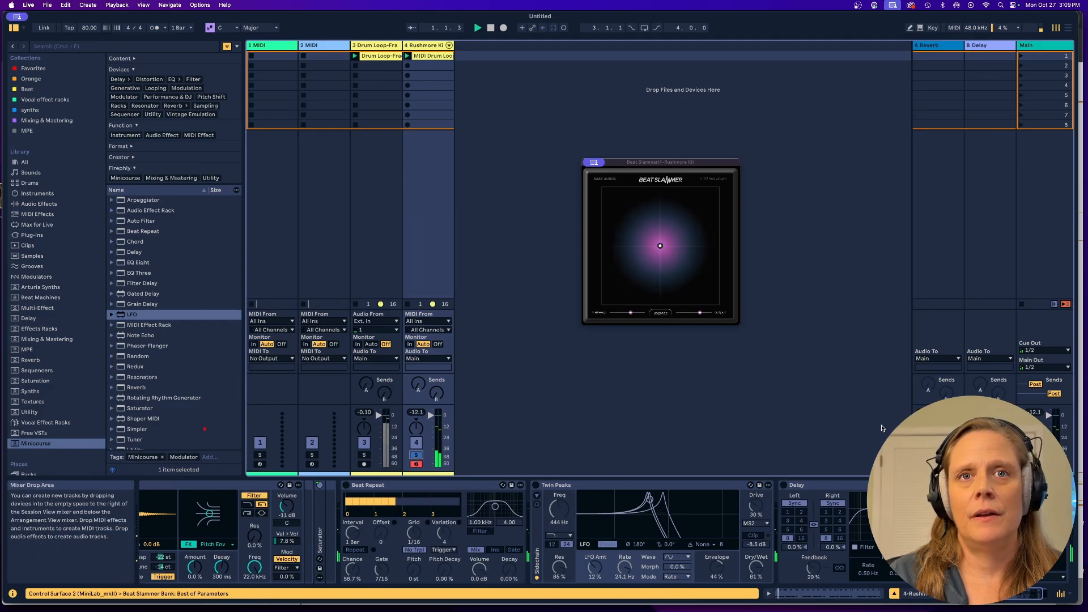
{"action": "left_click", "coordinate": [416, 455]}
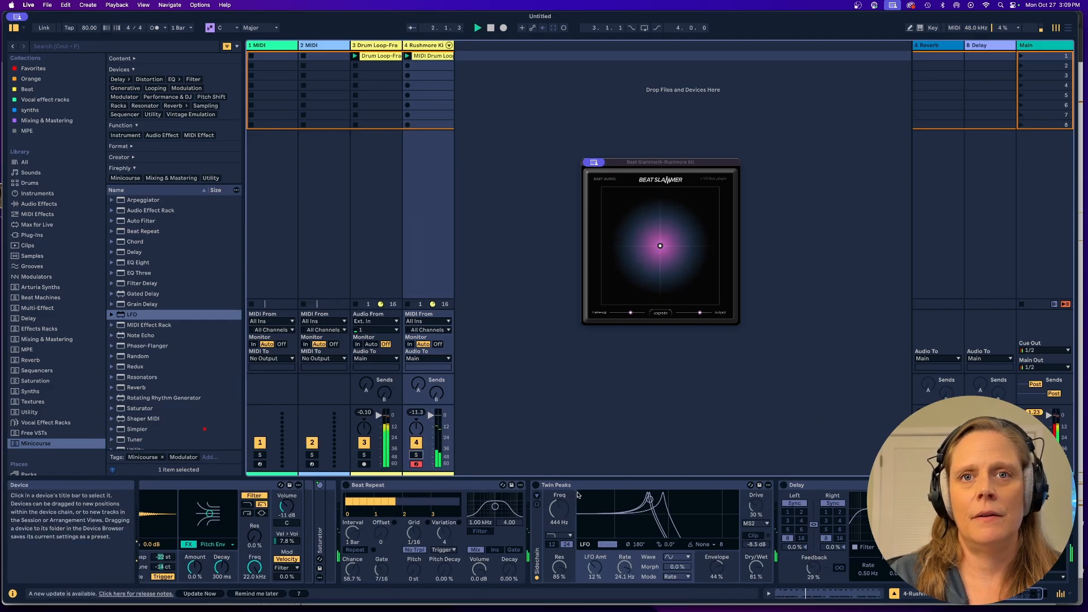
{"action": "left_click", "coordinate": [535, 485]}
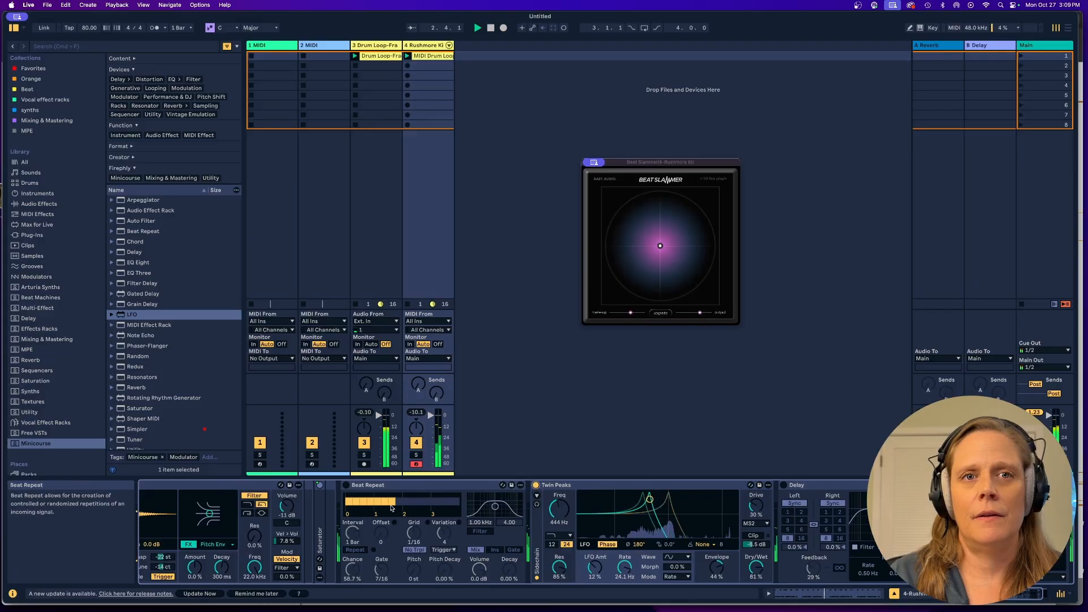
{"action": "left_click", "coordinate": [346, 485]}
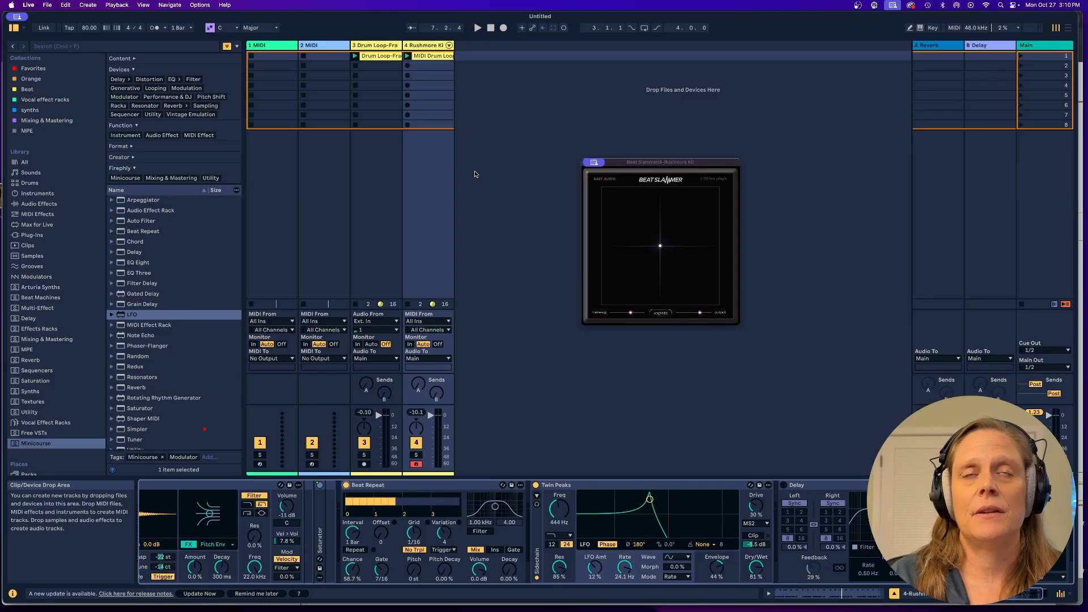
Copy the Drum Loop-Fractured Cadence clip to a new audio track, solo that track, and audition the clip.
{"action": "left_click", "coordinate": [384, 57]}
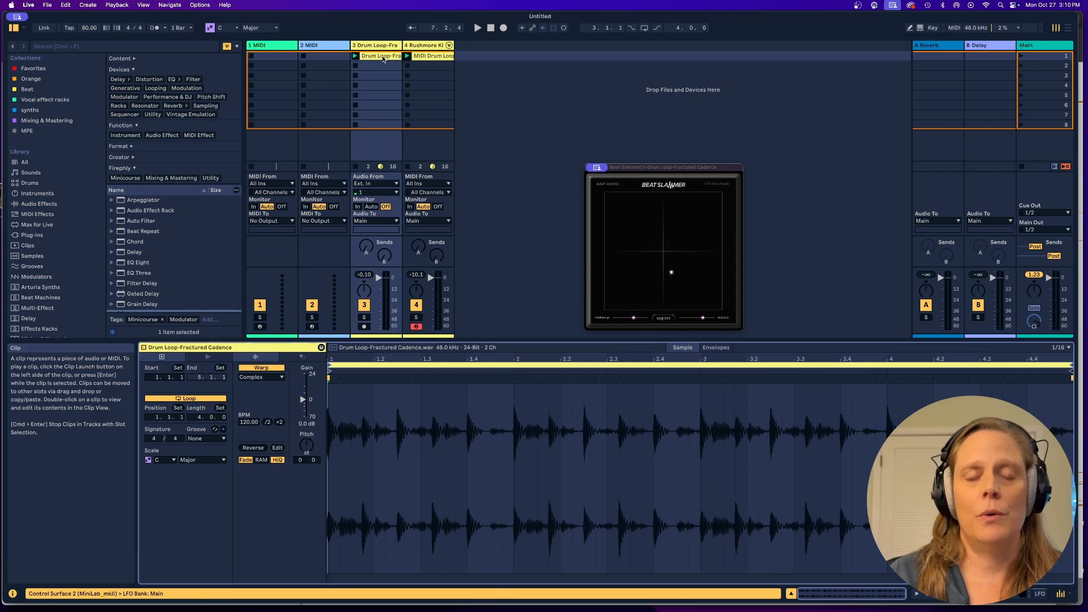
{"action": "right_click", "coordinate": [472, 61]}
{"action": "left_click", "coordinate": [477, 64]}
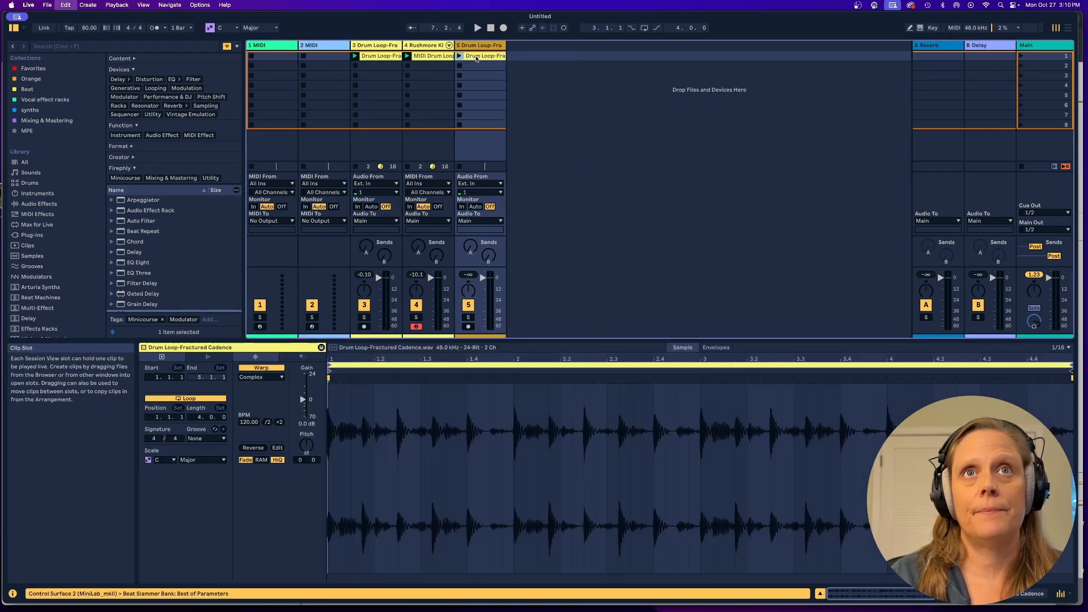
{"action": "left_click", "coordinate": [468, 317]}
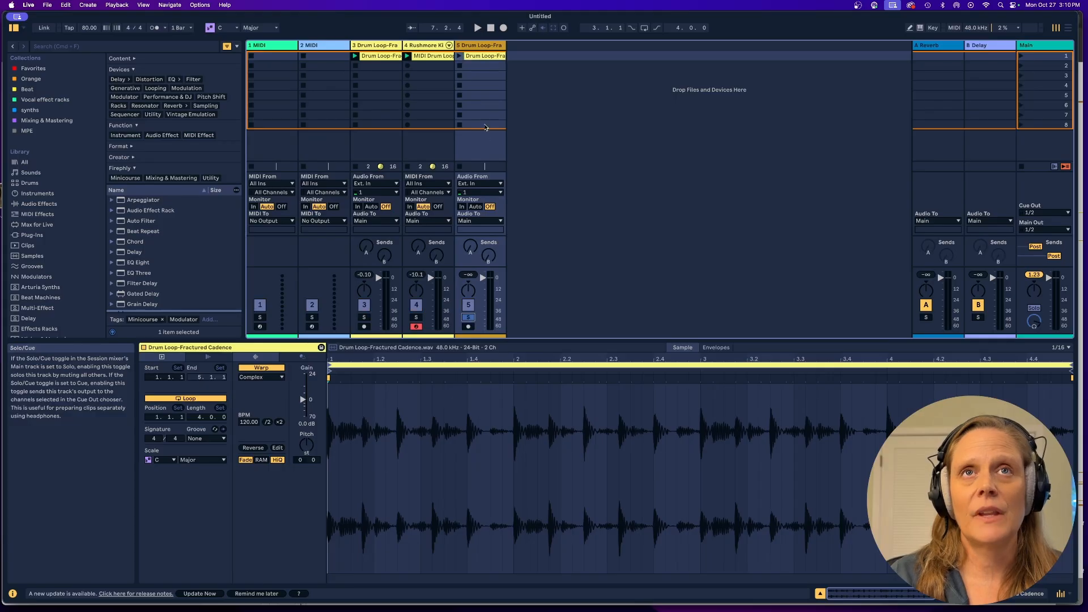
{"action": "left_click", "coordinate": [460, 56]}
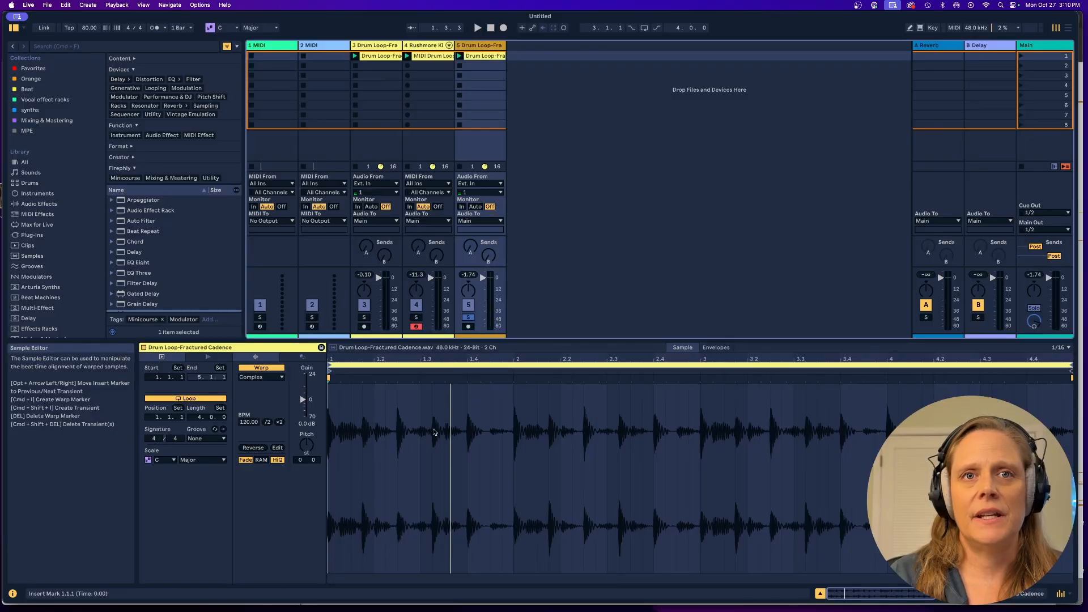
Shorten the copied Fractured Cadence clip's loop to start at 1.3.2 with a length of 0.0.3, and audition it.
{"action": "mouse_move", "coordinate": [329, 366]}
{"action": "left_mouse_down"}
{"action": "mouse_move", "coordinate": [445, 365]}
{"action": "mouse_move", "coordinate": [434, 366]}
{"action": "left_mouse_up"}
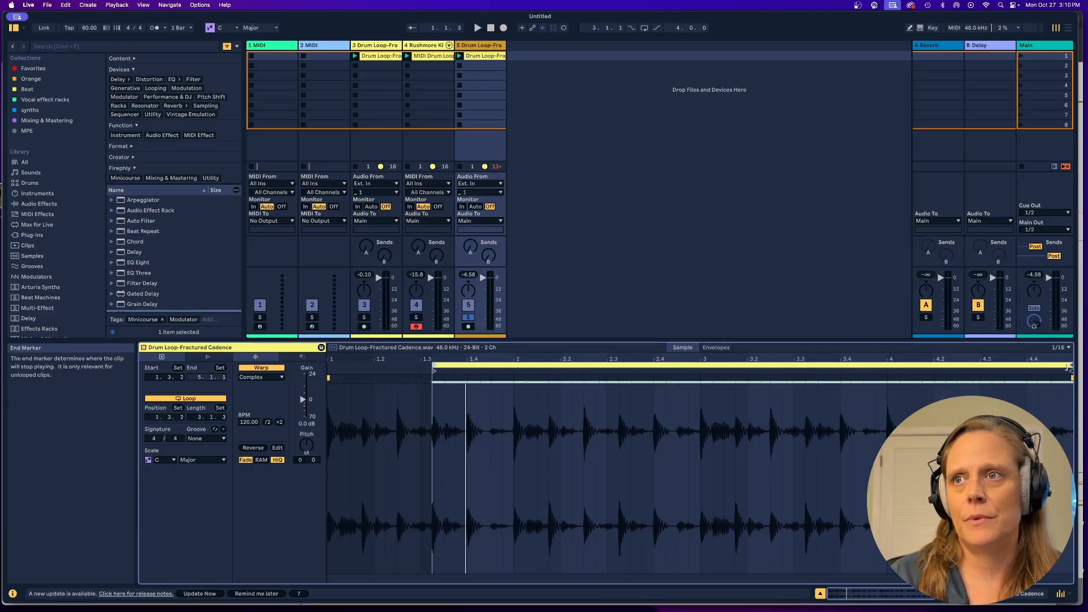
{"action": "mouse_move", "coordinate": [1068, 367]}
{"action": "left_mouse_down"}
{"action": "mouse_move", "coordinate": [614, 368]}
{"action": "mouse_move", "coordinate": [469, 396]}
{"action": "left_mouse_up"}
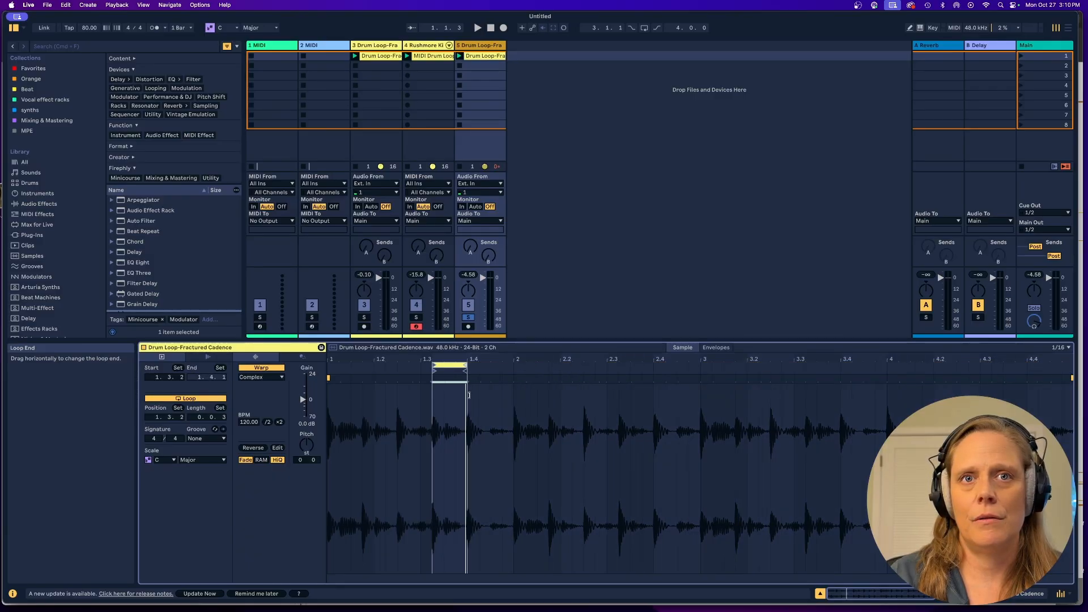
{"action": "key", "text": "space"}
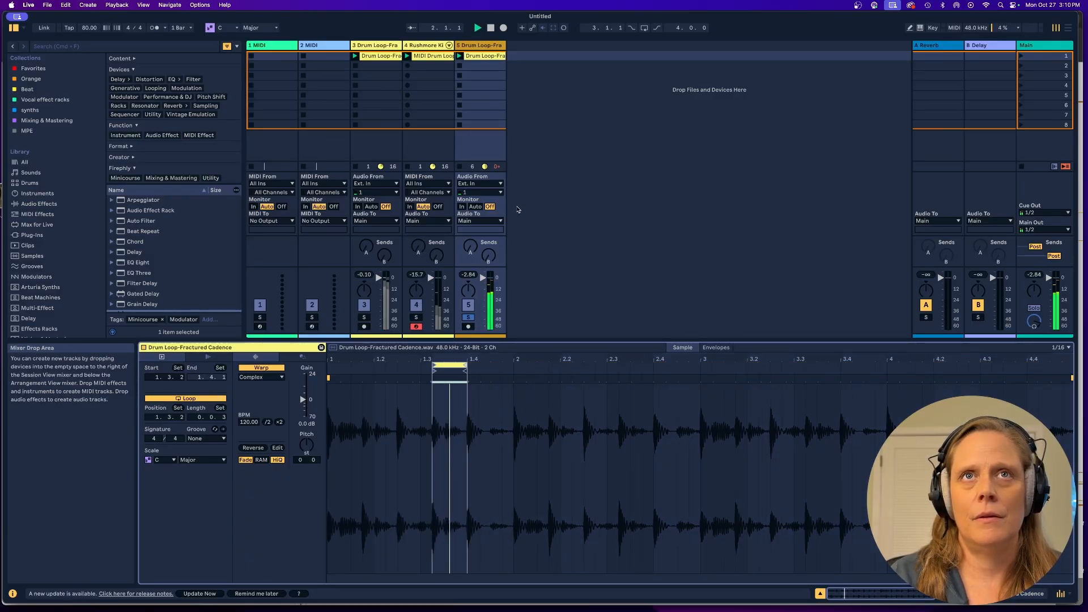
Add Drum Loop-Perpetual Clatter.wav from the MiniCourse Samples folder to a new audio track after track 5.
{"action": "scroll", "coordinate": [57, 263], "scroll_direction": "down", "scroll_amount": 3}
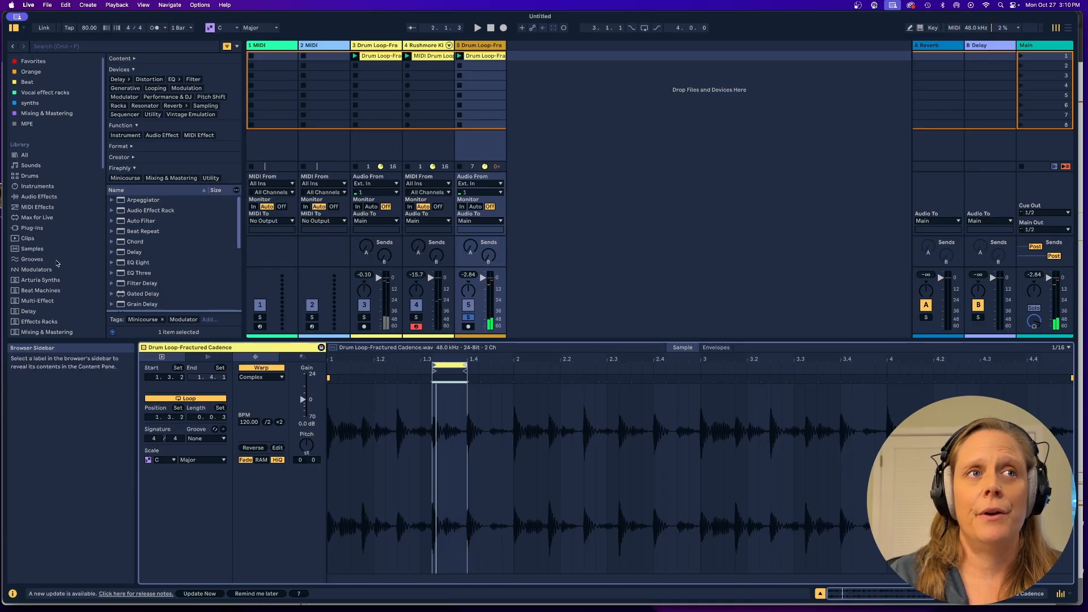
{"action": "scroll", "coordinate": [57, 263], "scroll_direction": "down", "scroll_amount": 10}
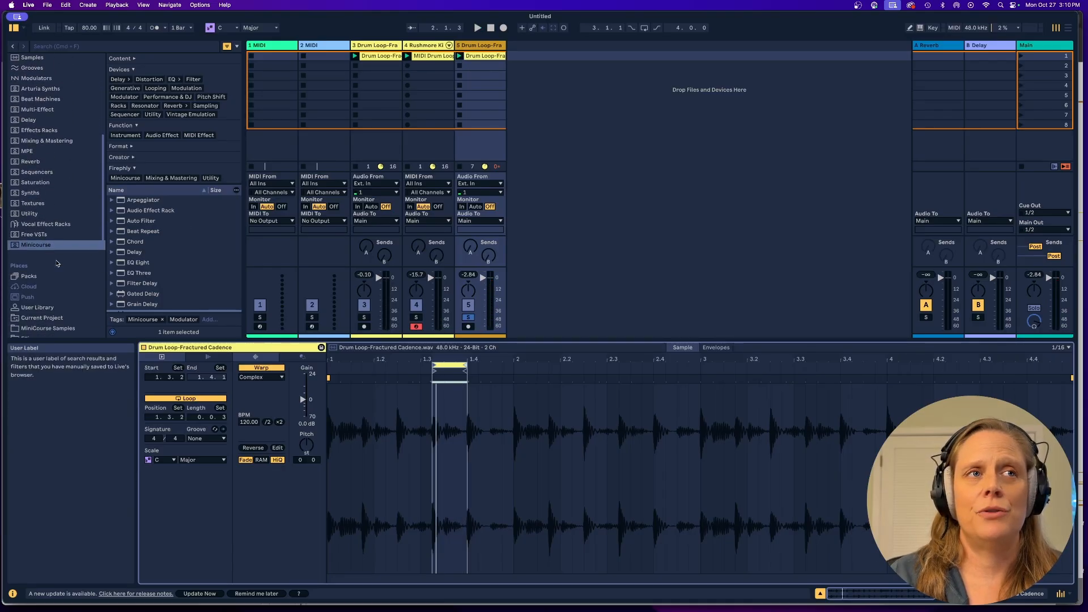
{"action": "scroll", "coordinate": [67, 296], "scroll_direction": "down", "scroll_amount": 1}
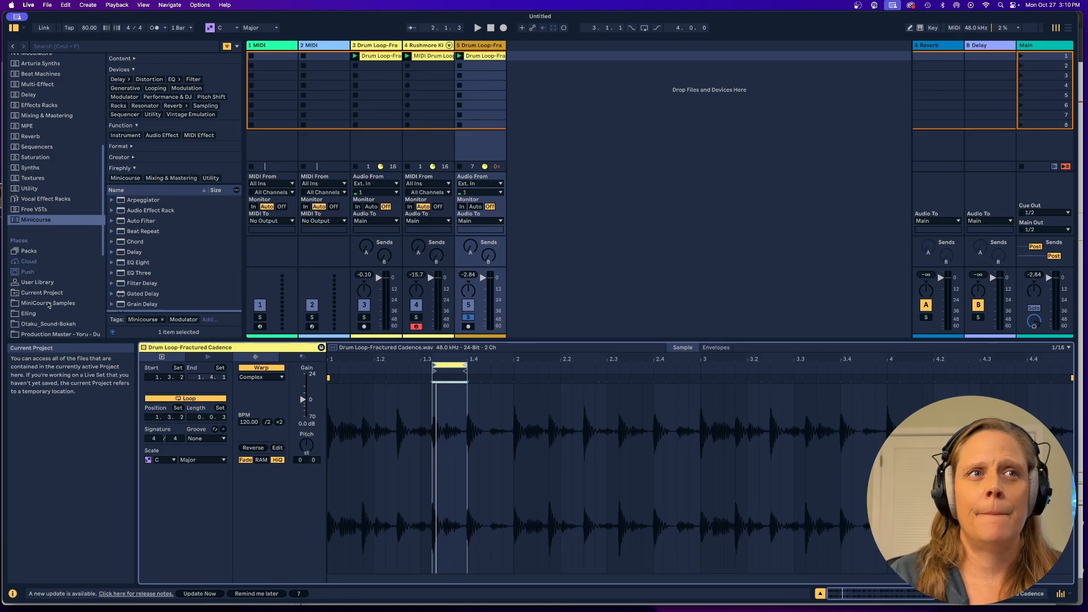
{"action": "left_click", "coordinate": [48, 305]}
{"action": "left_click", "coordinate": [154, 132]}
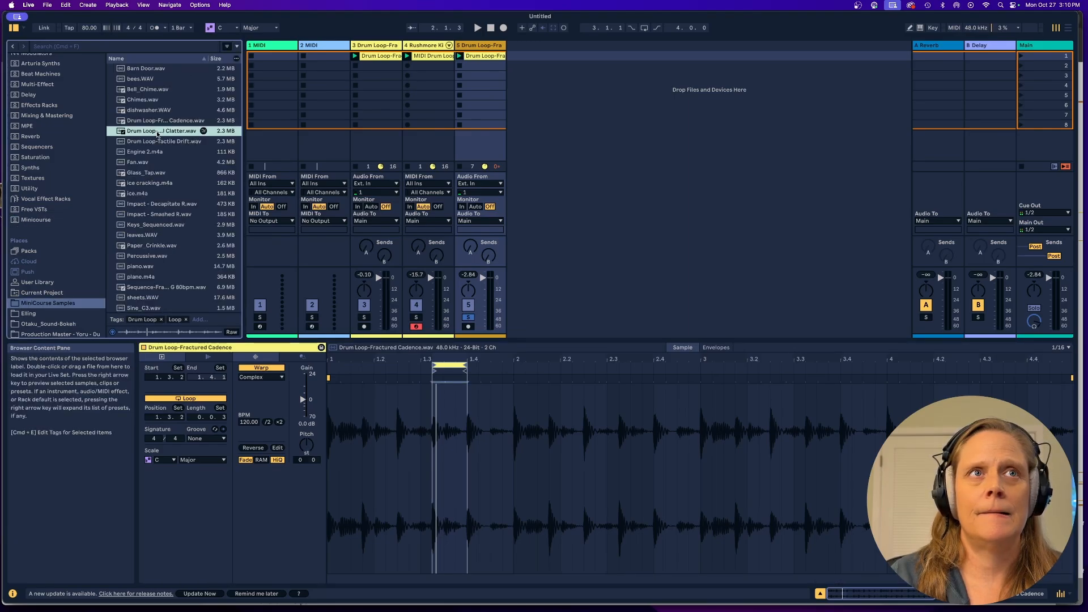
{"action": "left_click_drag", "start_coordinate": [241, 136], "coordinate": [282, 133]}
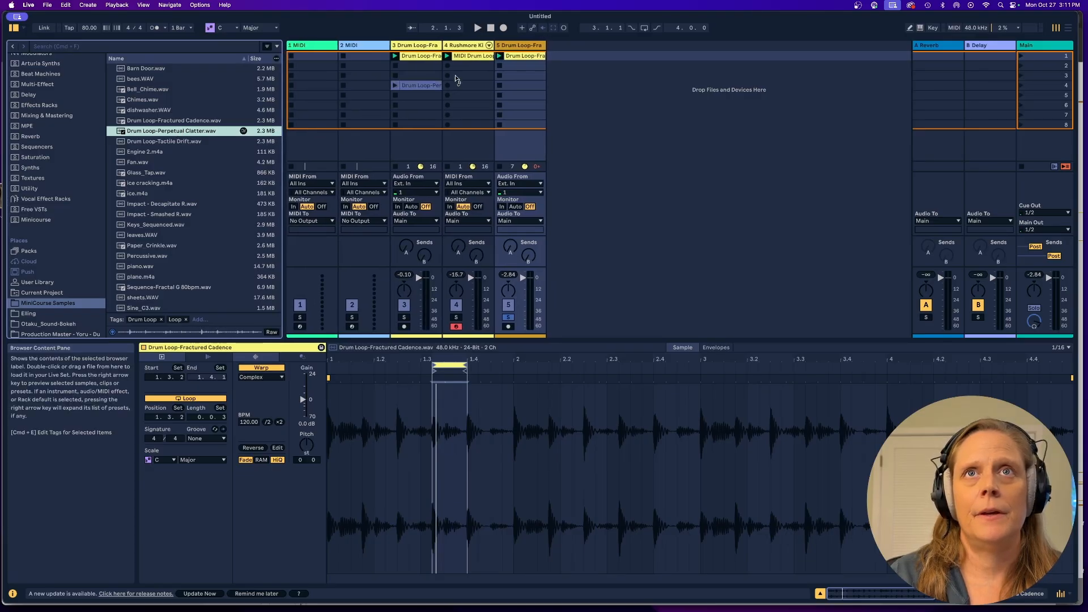
{"action": "left_click_drag", "start_coordinate": [456, 79], "coordinate": [562, 60]}
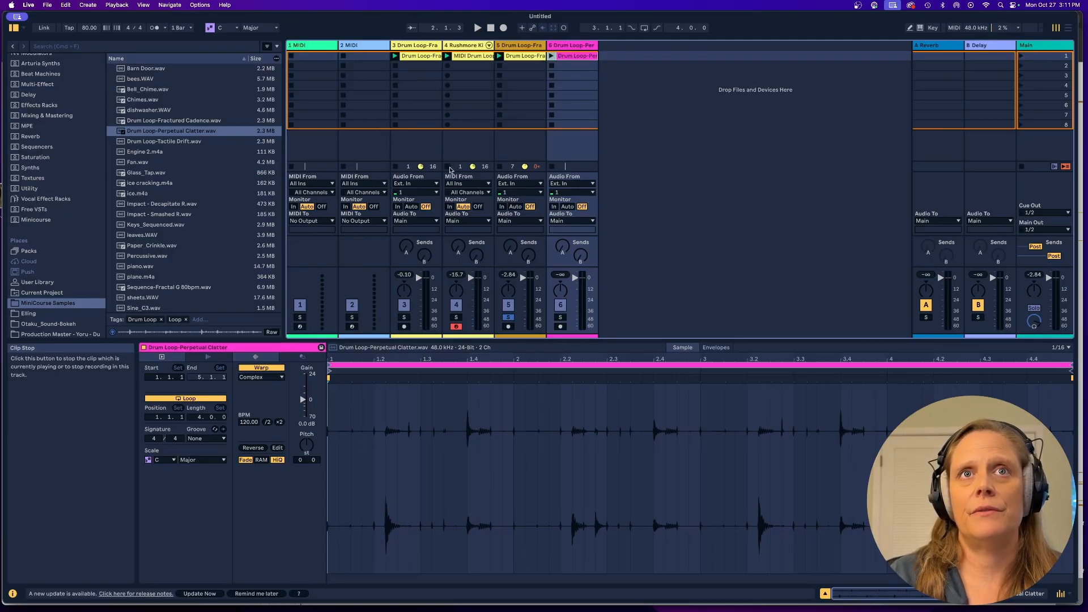
Stop the clips on tracks 3 and 4, launch the Perpetual Clatter clip, and move the solo from track 5 to track 6.
{"action": "left_click", "coordinate": [408, 168]}
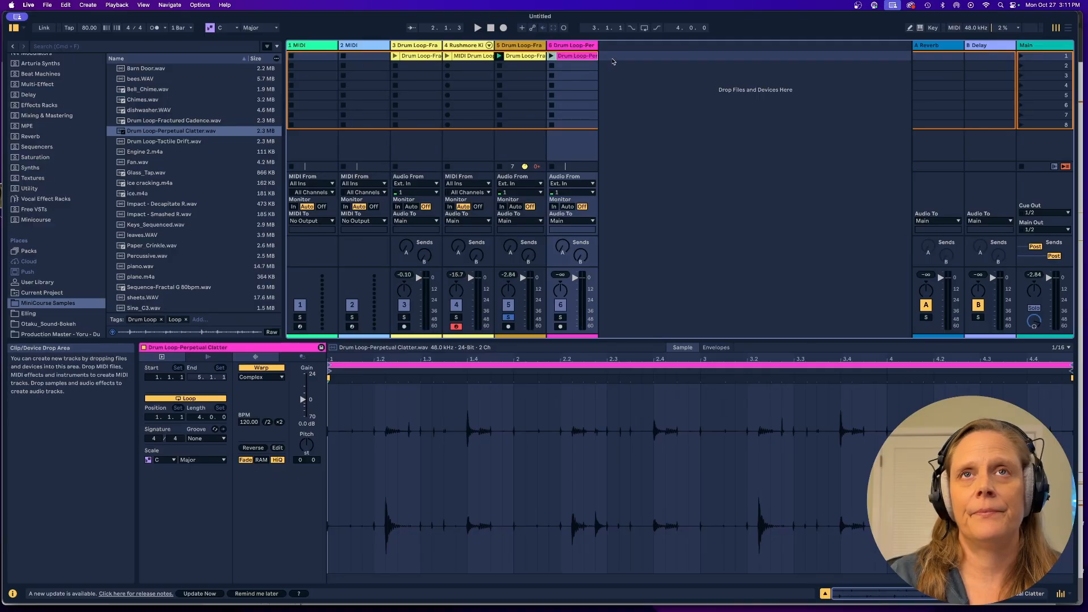
{"action": "left_click", "coordinate": [552, 57]}
{"action": "left_click", "coordinate": [508, 318]}
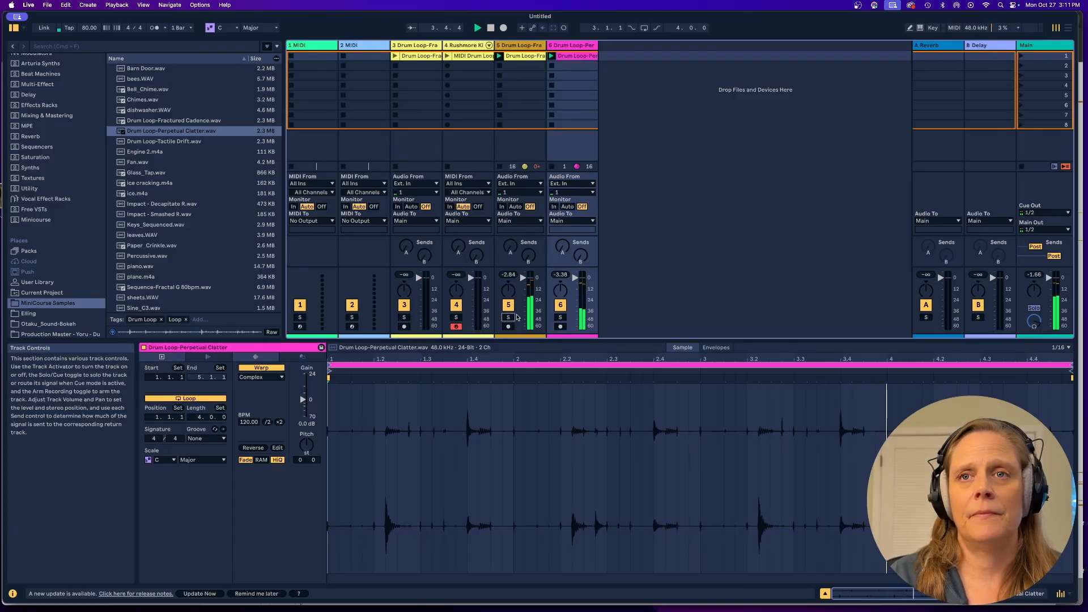
{"action": "left_click", "coordinate": [560, 317]}
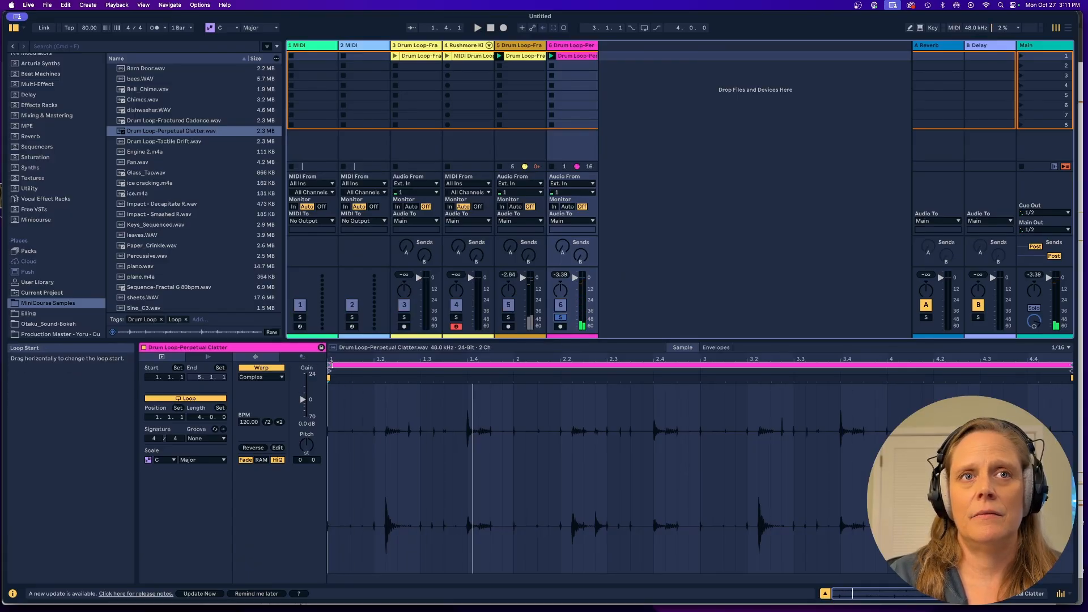
Shorten the Perpetual Clatter loop to start at 1.3.1 with a length of 0.1.0, and unsolo its track to hear both loops.
{"action": "left_click_drag", "start_coordinate": [329, 366], "coordinate": [422, 365]}
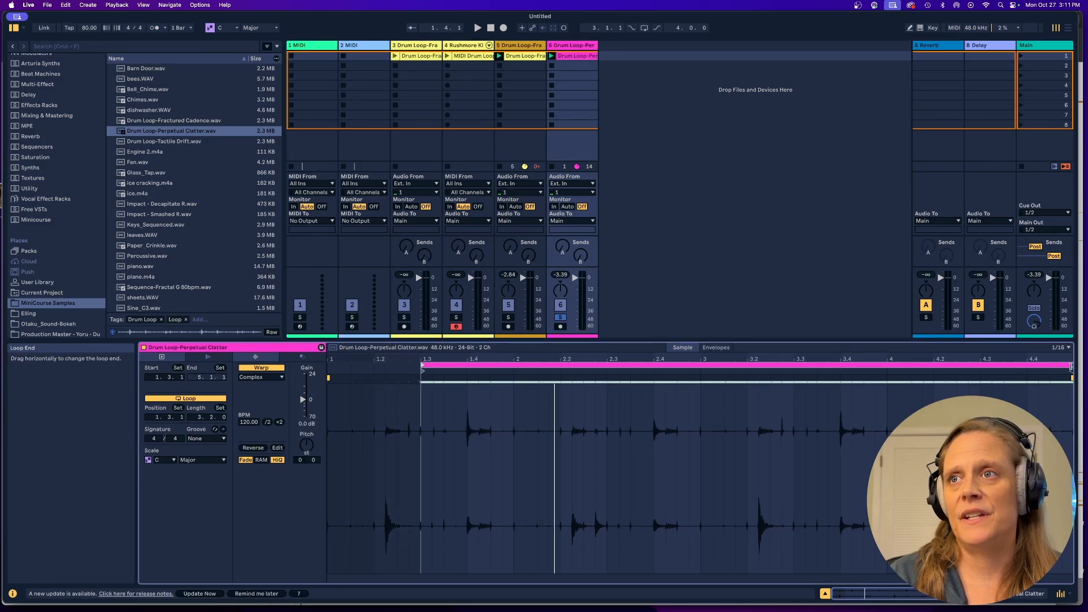
{"action": "left_click_drag", "start_coordinate": [1071, 367], "coordinate": [465, 369]}
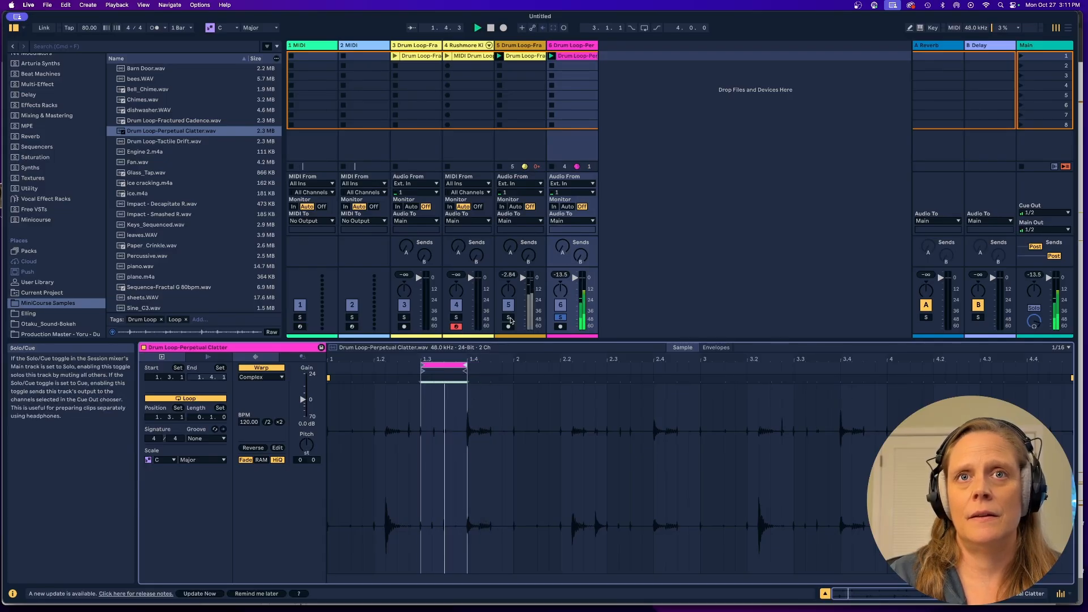
{"action": "left_click", "coordinate": [564, 319]}
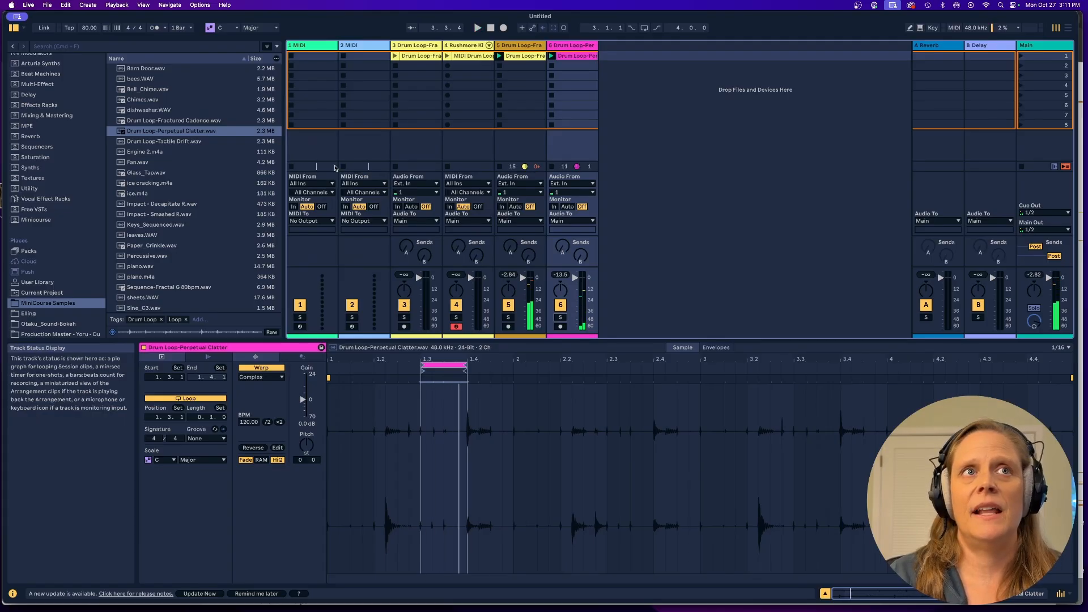
Add Drum Loop-Tactile Drift.wav to a new audio track, solo that track, and launch its clip.
{"action": "left_click", "coordinate": [175, 142]}
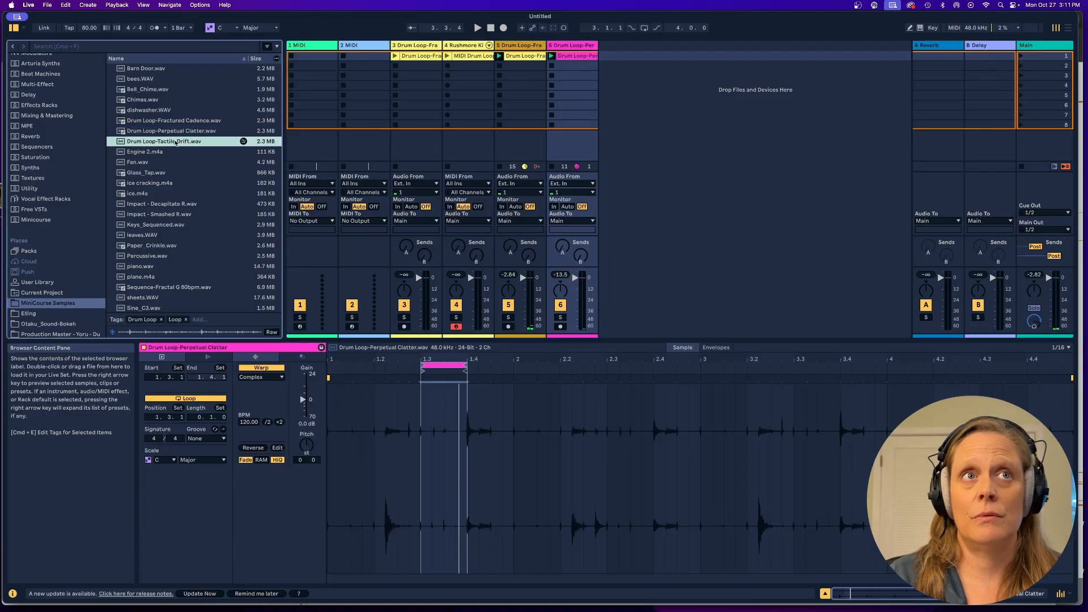
{"action": "left_click_drag", "start_coordinate": [175, 143], "coordinate": [618, 63]}
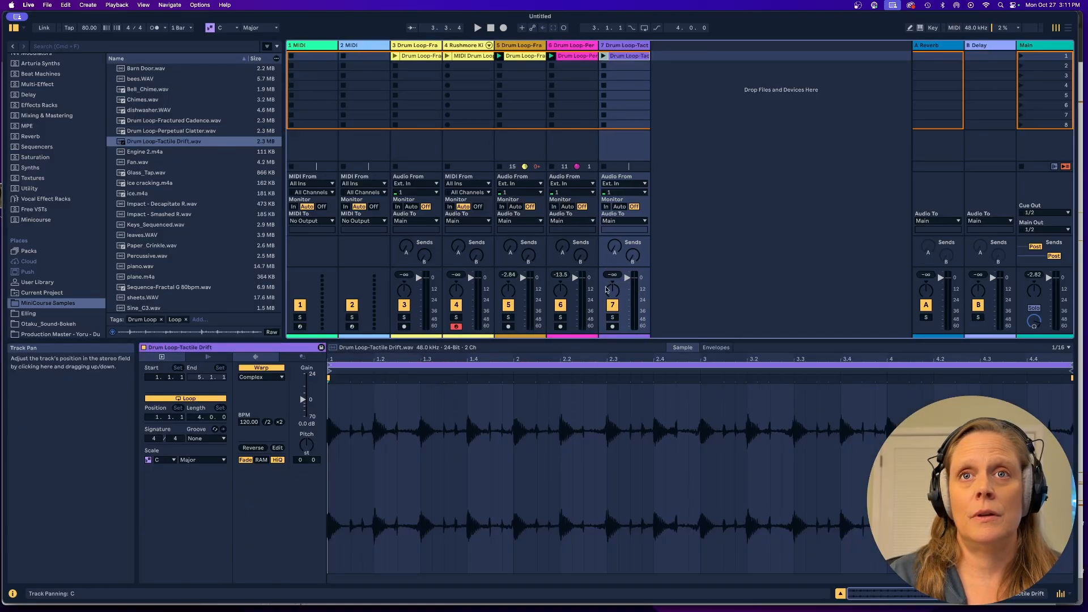
{"action": "left_click", "coordinate": [613, 318]}
{"action": "left_click", "coordinate": [604, 56]}
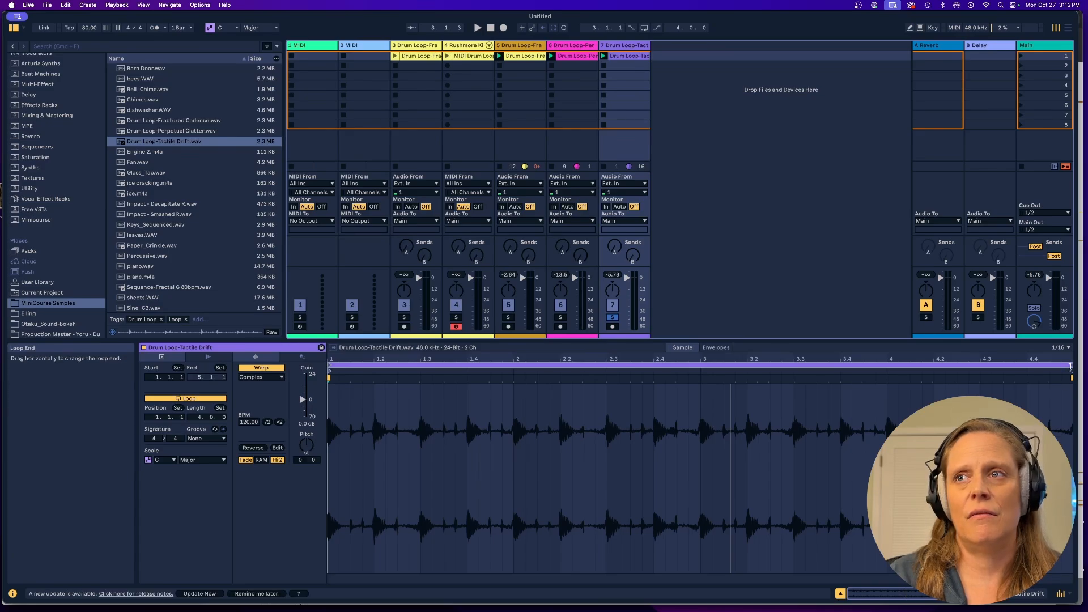
Shorten the Tactile Drift loop to a length of 0.1.2 from 1.1.1, and unsolo its track to play it with the others.
{"action": "mouse_move", "coordinate": [1071, 367]}
{"action": "left_mouse_down"}
{"action": "mouse_move", "coordinate": [486, 368]}
{"action": "mouse_move", "coordinate": [310, 326]}
{"action": "left_mouse_up"}
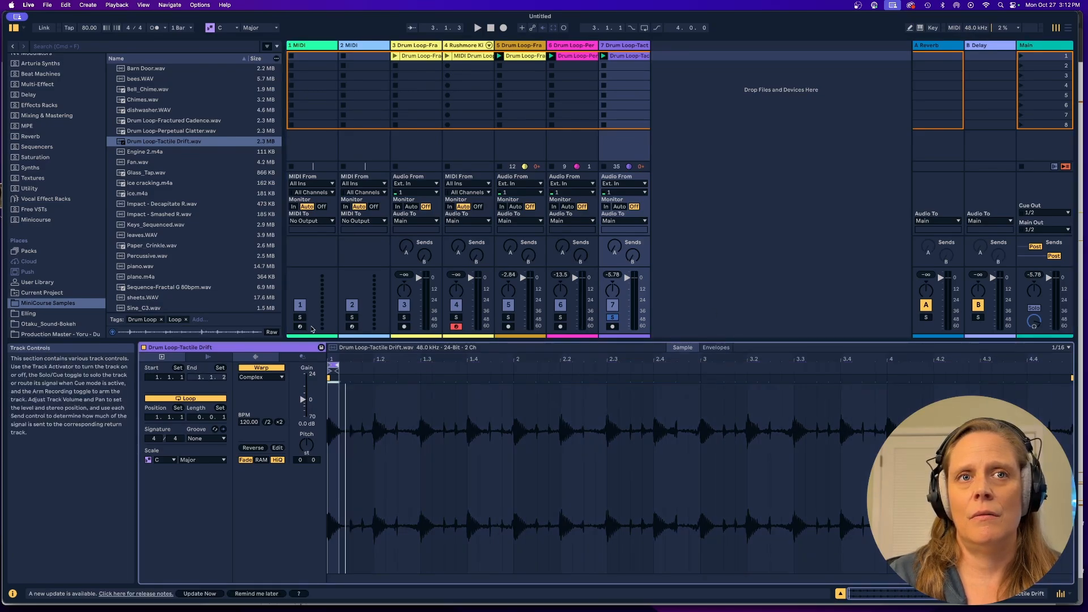
{"action": "key", "text": "space"}
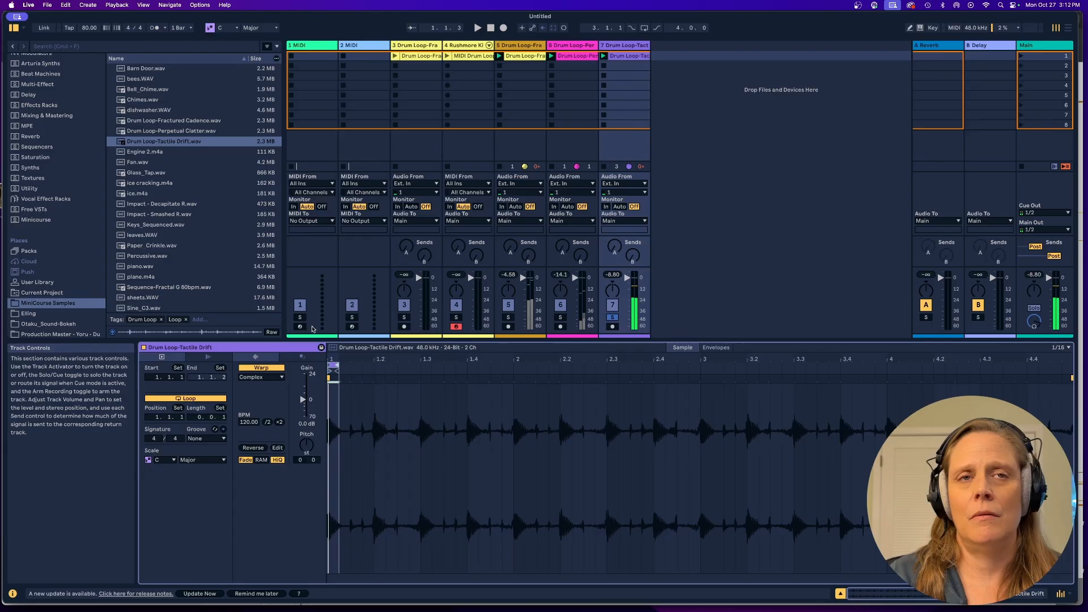
{"action": "left_click_drag", "start_coordinate": [339, 366], "coordinate": [392, 366]}
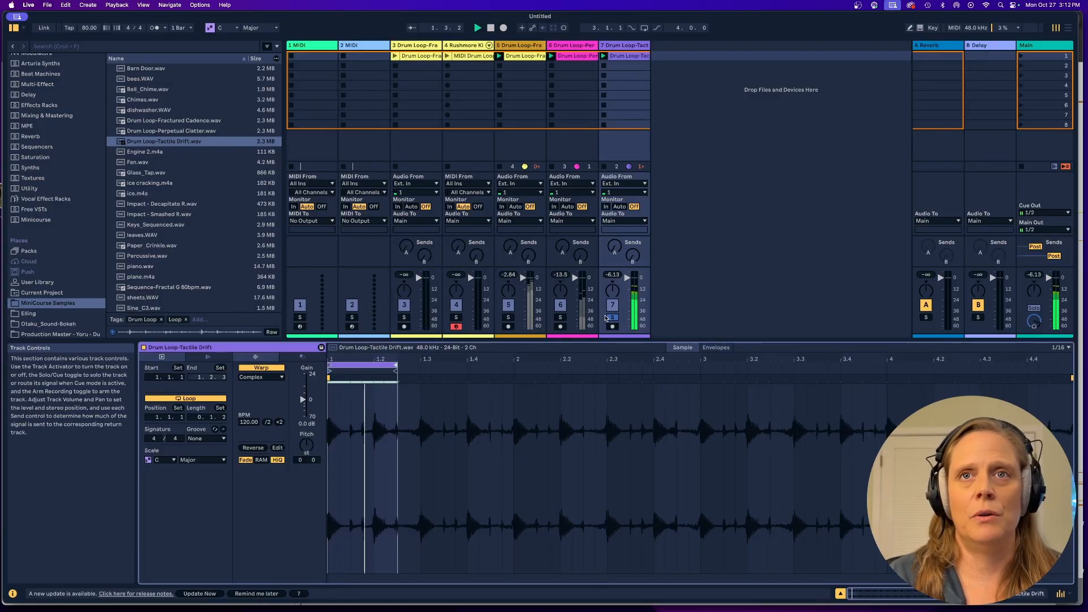
{"action": "left_click", "coordinate": [612, 318]}
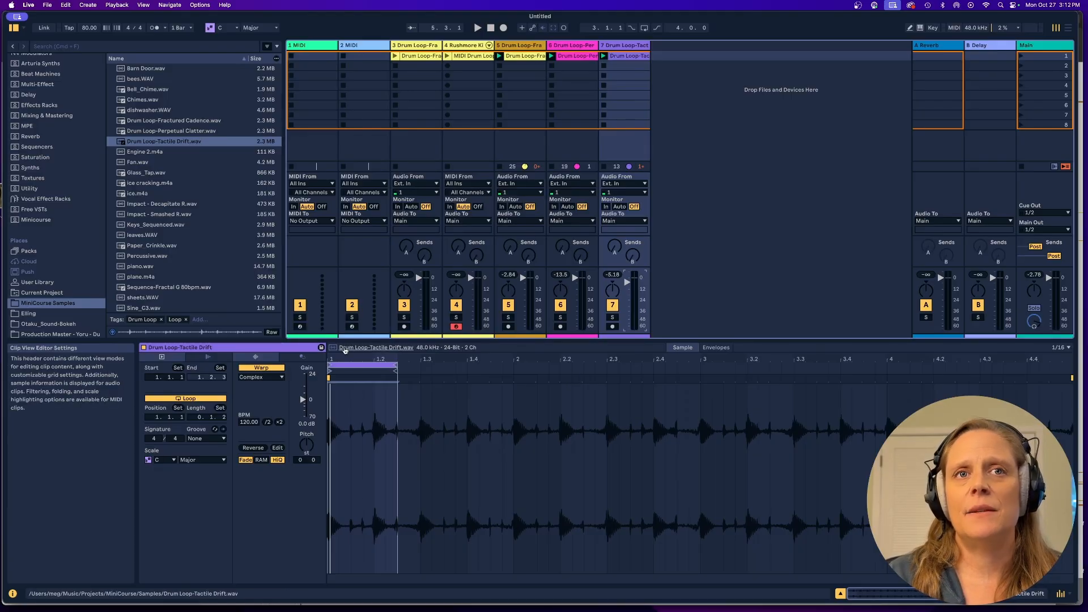
Play the three loops together and move the Perpetual Clatter clip's loop to position 1.2.2.
{"action": "left_click_drag", "start_coordinate": [372, 363], "coordinate": [331, 362]}
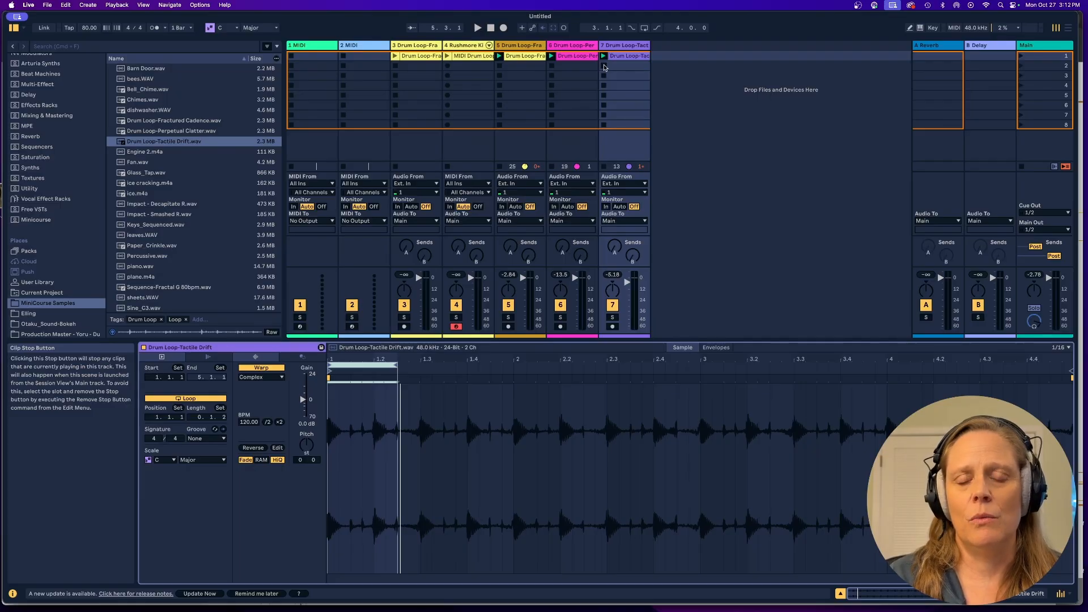
{"action": "left_click", "coordinate": [583, 56]}
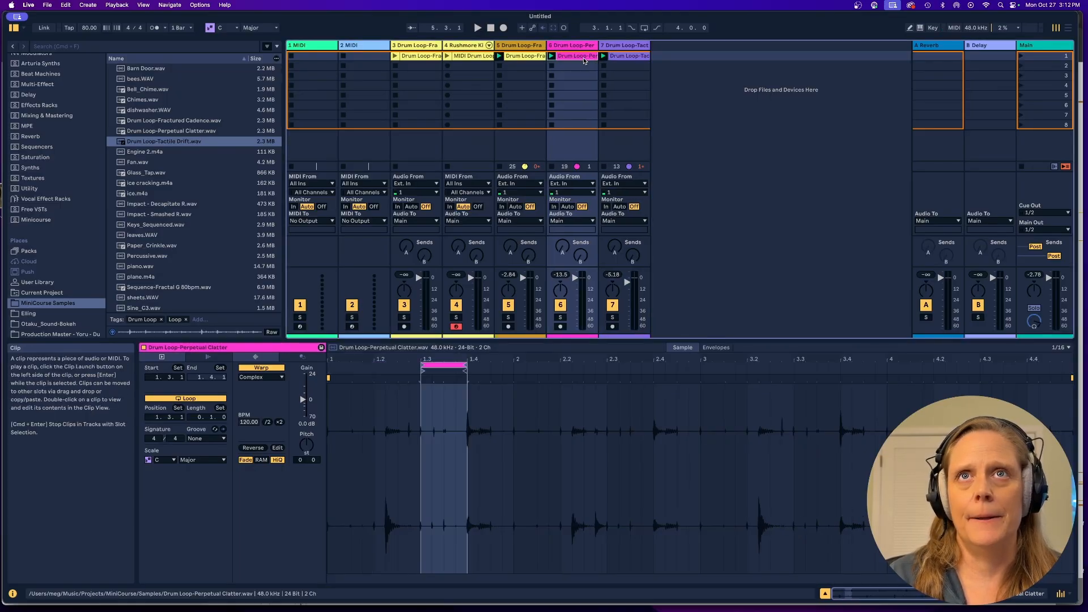
{"action": "key", "text": "space"}
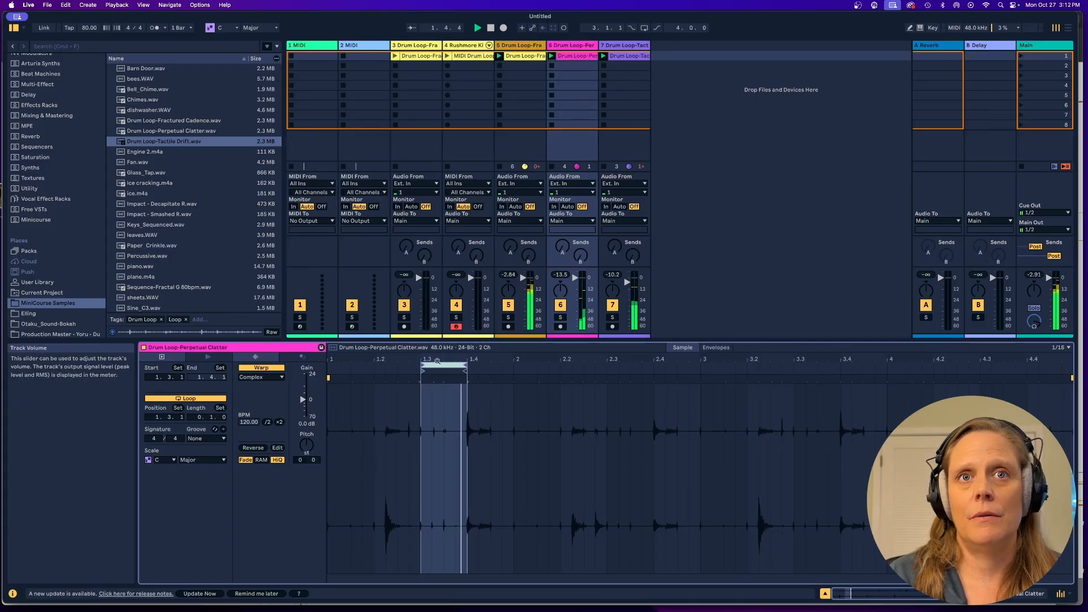
{"action": "left_click_drag", "start_coordinate": [434, 364], "coordinate": [409, 375]}
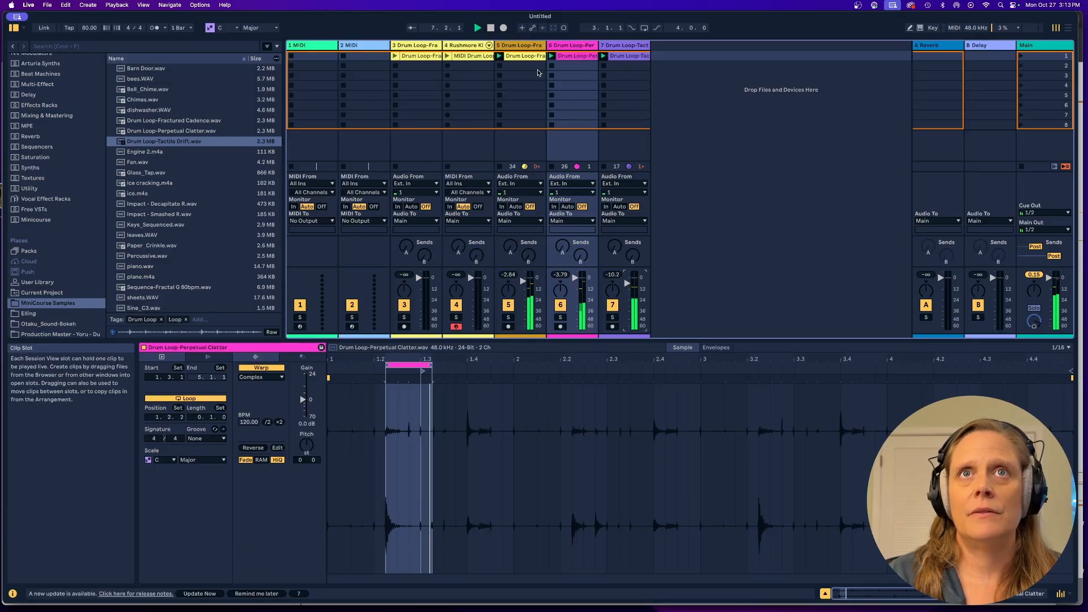
Move the track 5 Fractured Cadence clip's loop to 1.4.3 during playback, and return it to the clip's start at 1.1.1.
{"action": "double_click", "coordinate": [525, 56]}
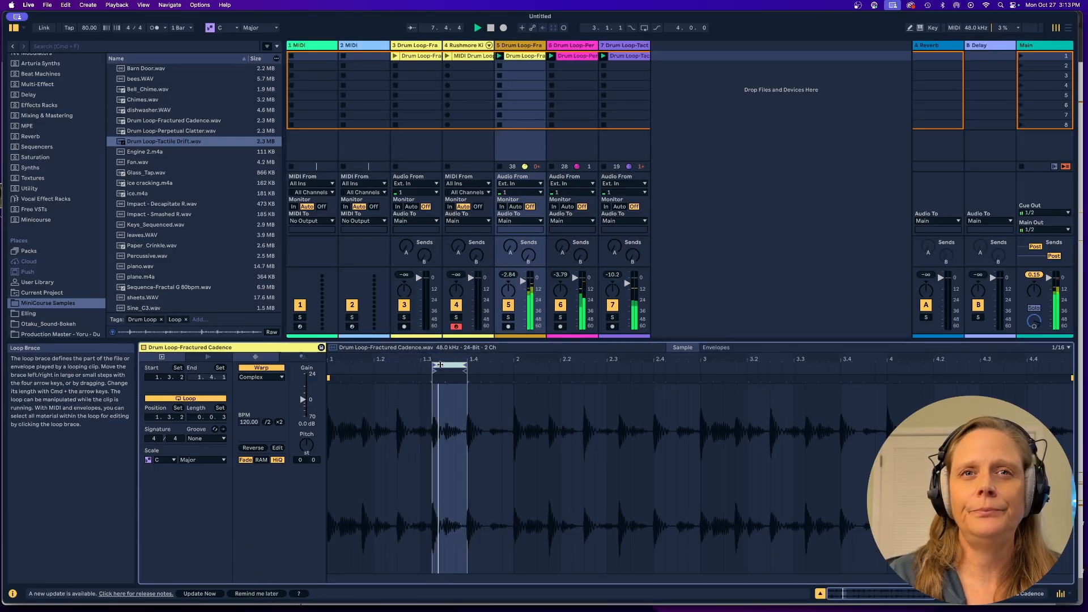
{"action": "left_click_drag", "start_coordinate": [440, 364], "coordinate": [506, 366]}
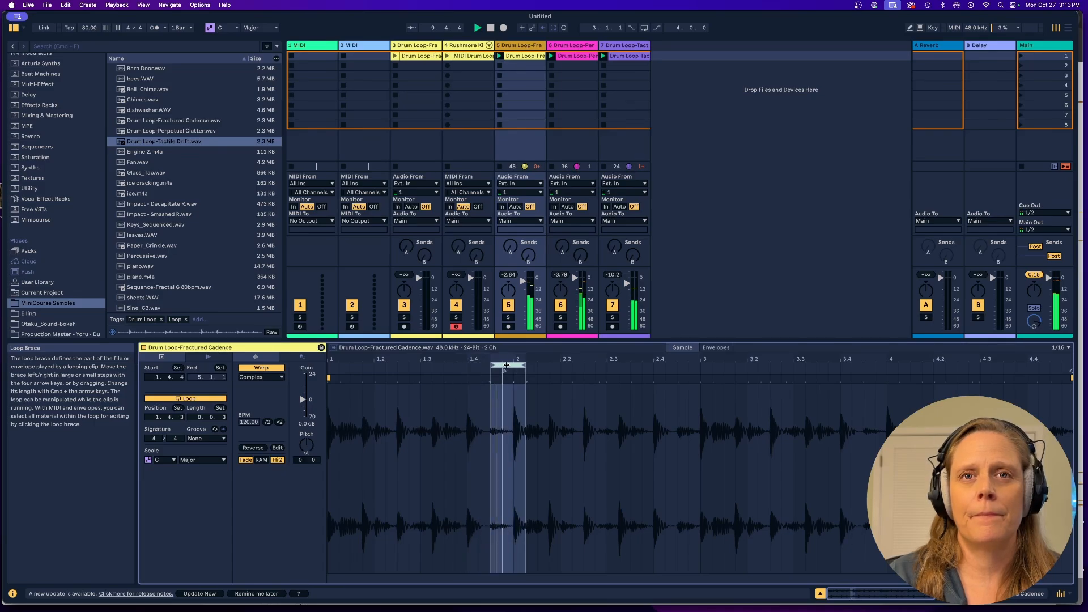
{"action": "left_click_drag", "start_coordinate": [506, 365], "coordinate": [344, 385]}
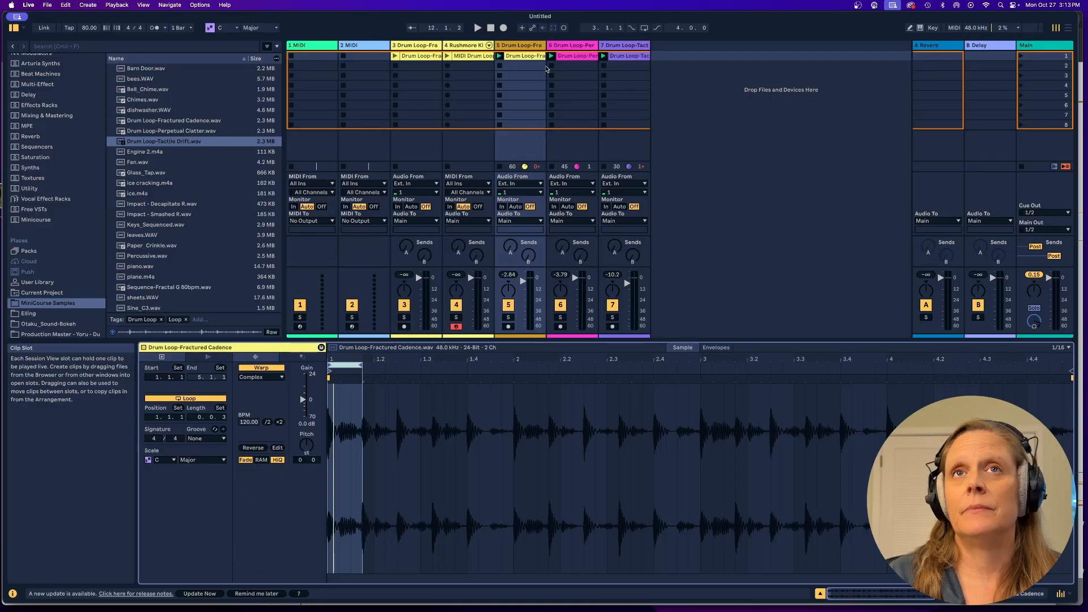
Group the Fractured Cadence copy, Perpetual Clatter and Tactile Drift tracks.
{"action": "left_click", "coordinate": [583, 50], "text": "shift"}
{"action": "left_click", "coordinate": [609, 49], "text": "shift"}
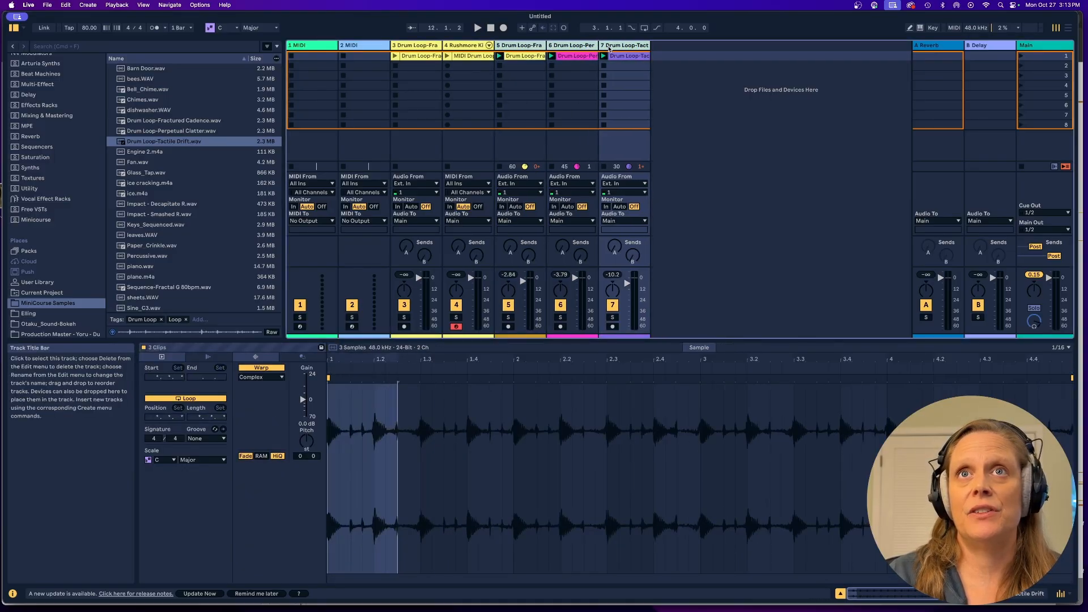
{"action": "right_click", "coordinate": [609, 49]}
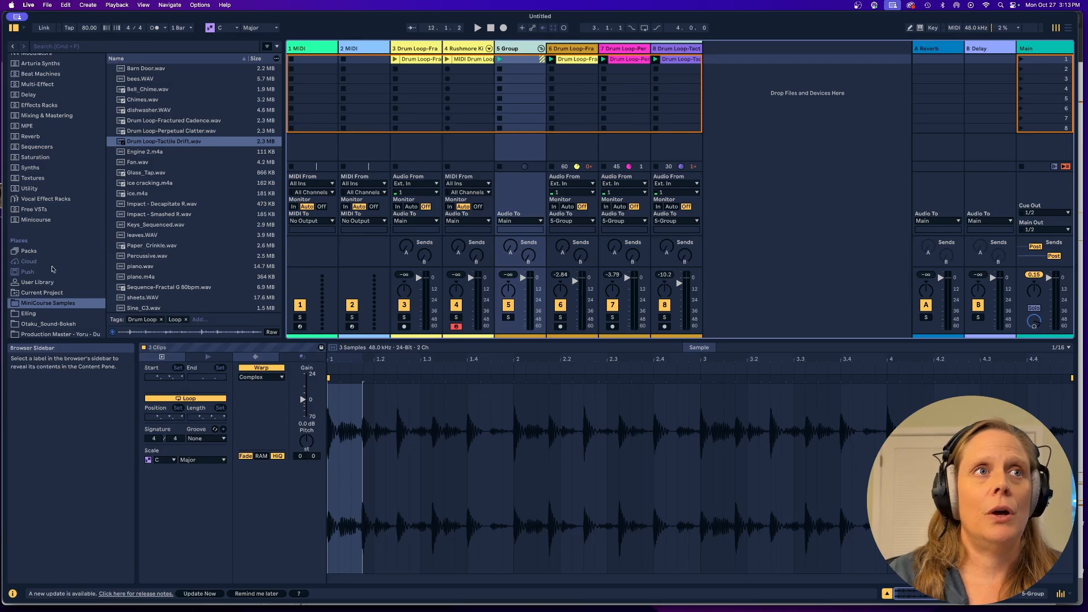
Add the Filterstep plug-in from the Free VSTs collection to the group track and randomize its step pattern.
{"action": "left_click", "coordinate": [43, 211]}
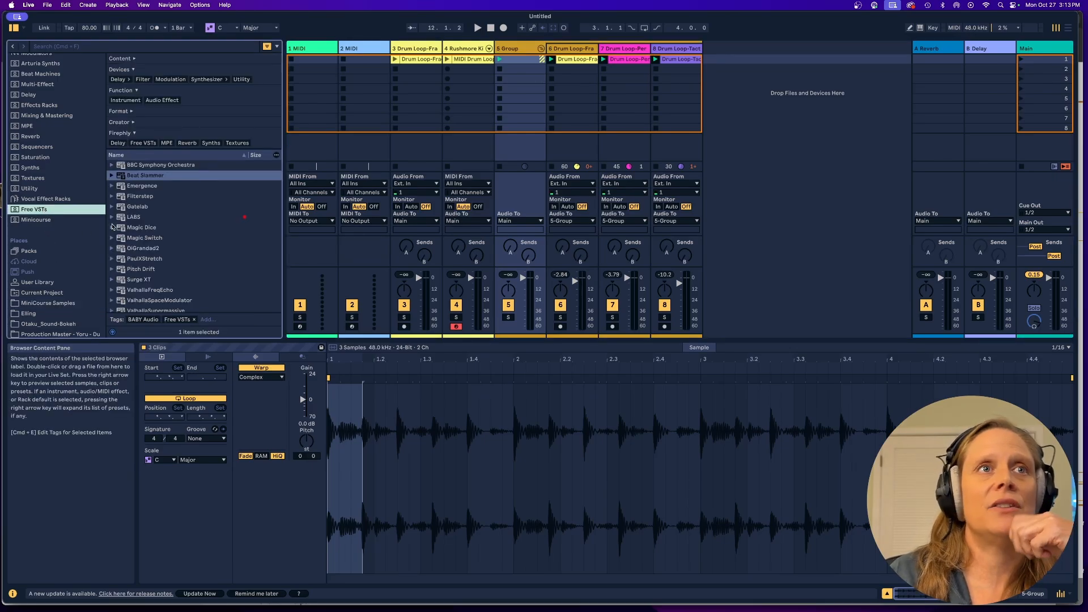
{"action": "left_click", "coordinate": [144, 198]}
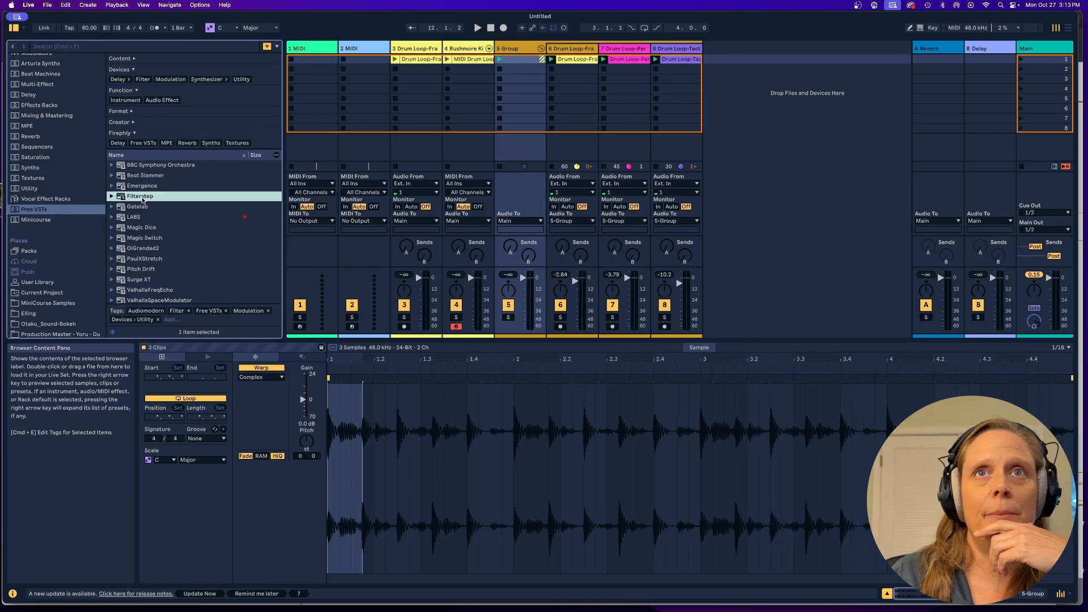
{"action": "left_click_drag", "start_coordinate": [142, 200], "coordinate": [515, 53]}
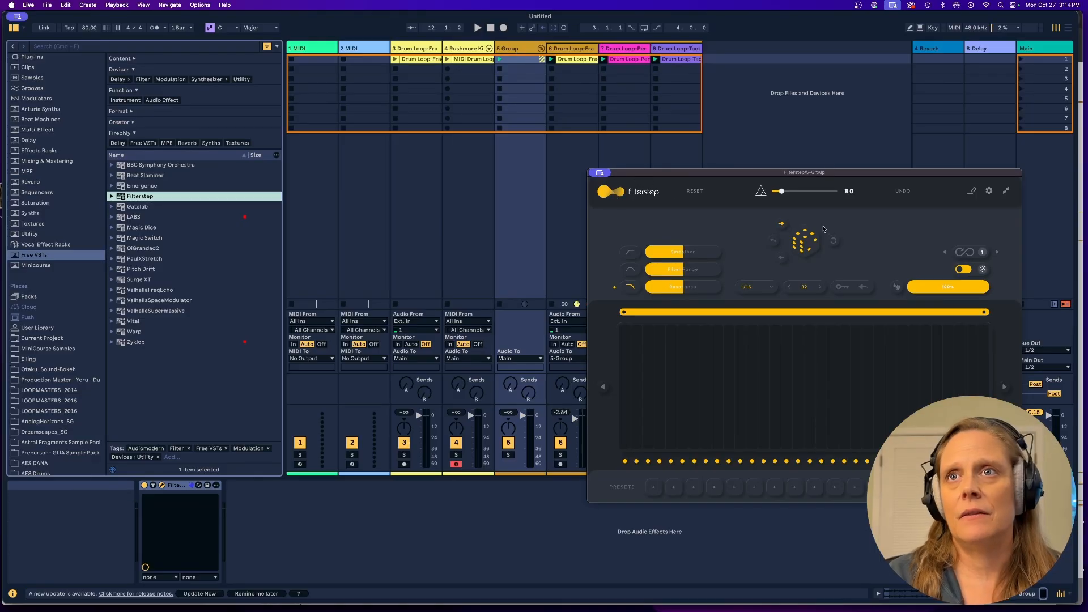
{"action": "left_click", "coordinate": [807, 242]}
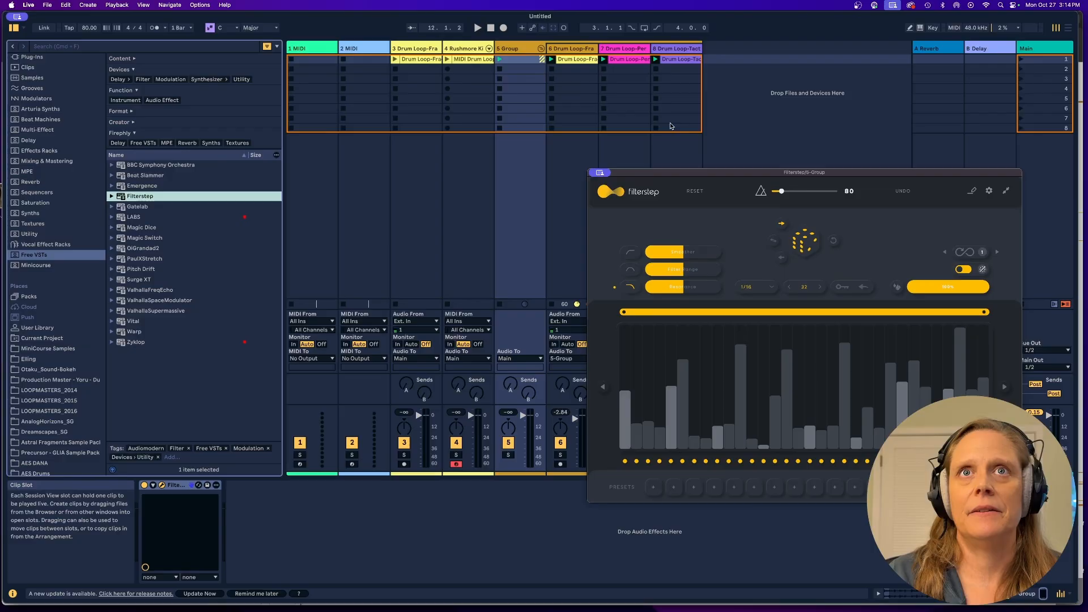
Audition the grouped loops through Filterstep, cutting its resonance to a low setting and slightly lowering the range slider above it.
{"action": "key", "text": "space"}
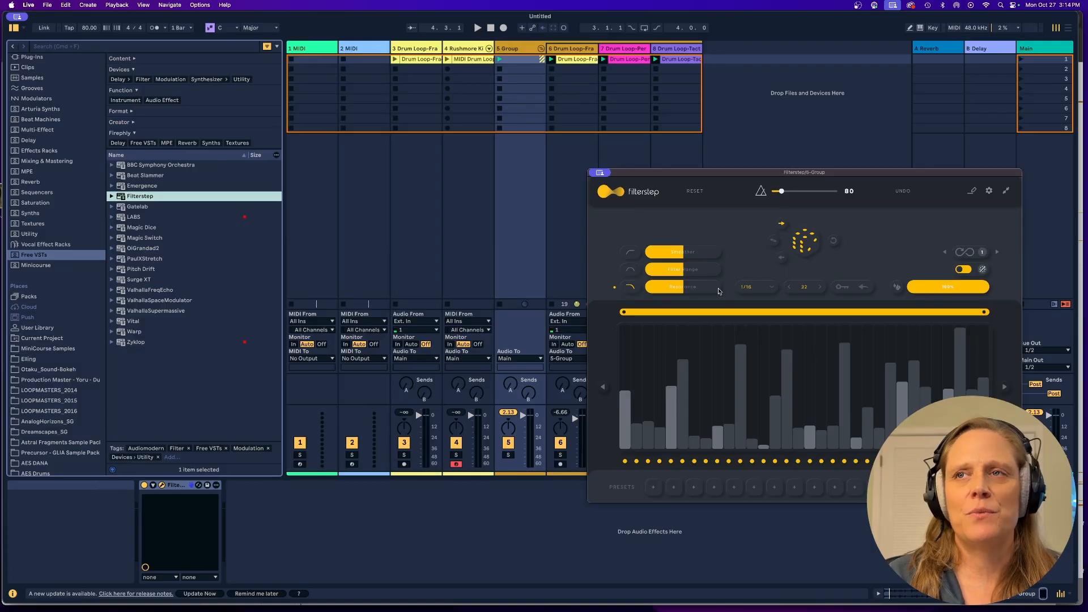
{"action": "left_click", "coordinate": [754, 288]}
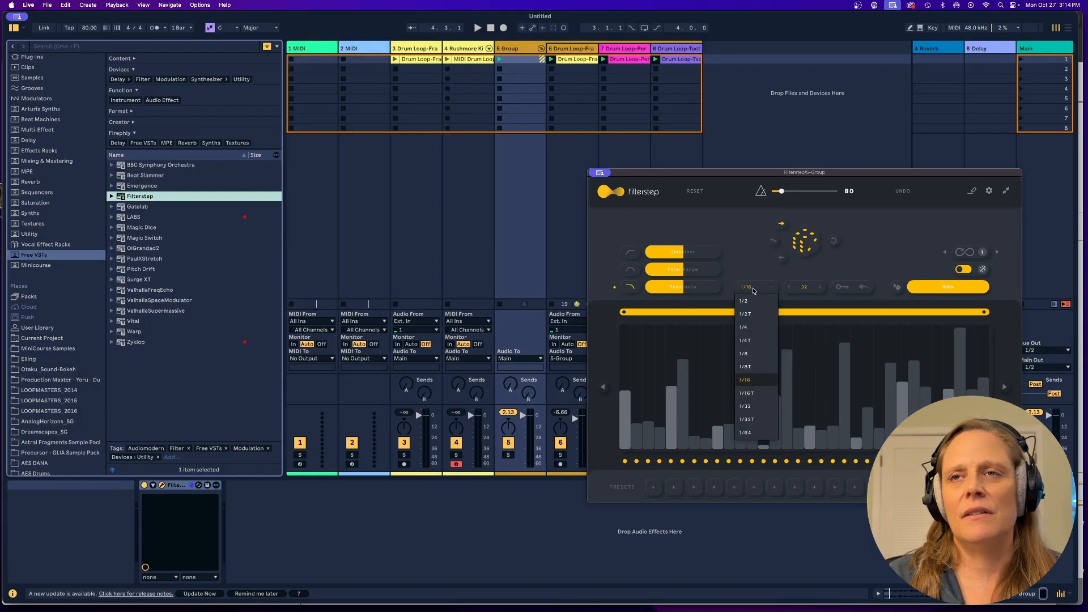
{"action": "left_click", "coordinate": [750, 248]}
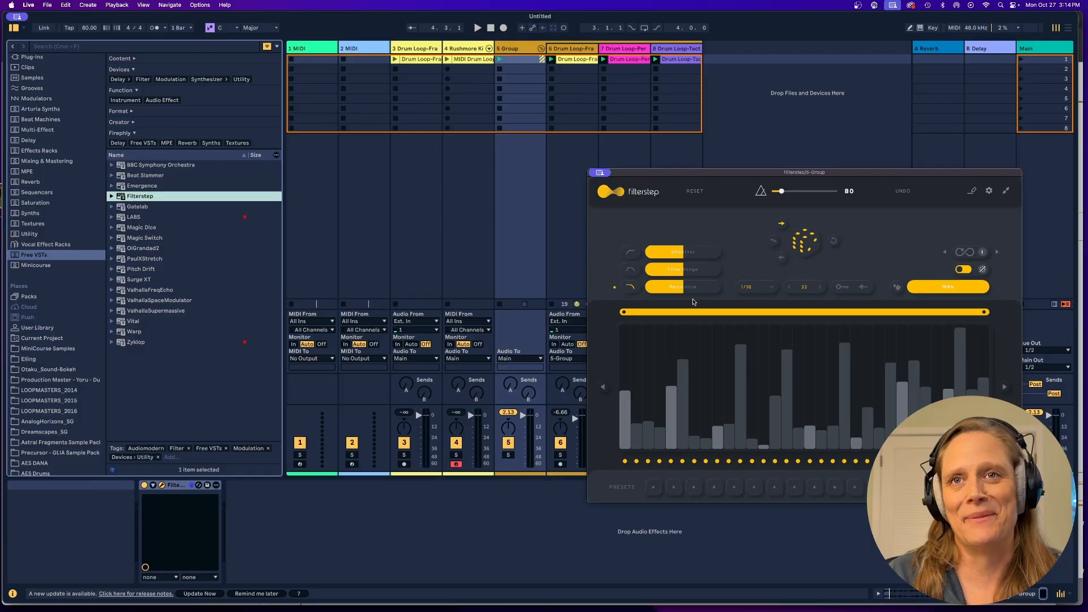
{"action": "left_click_drag", "start_coordinate": [681, 294], "coordinate": [657, 293]}
{"action": "key", "text": "space"}
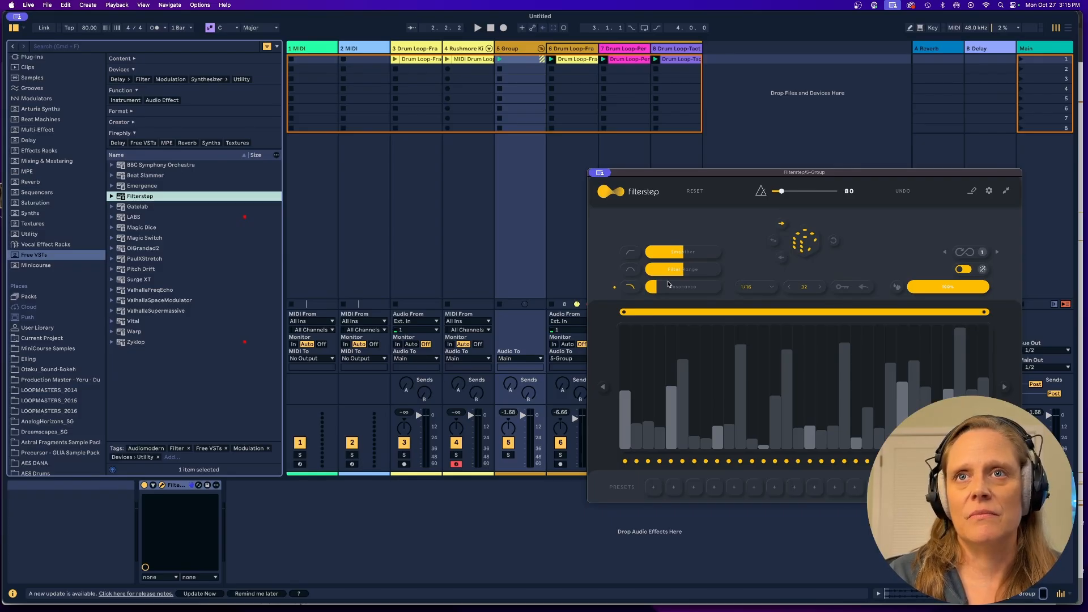
{"action": "key", "text": "space"}
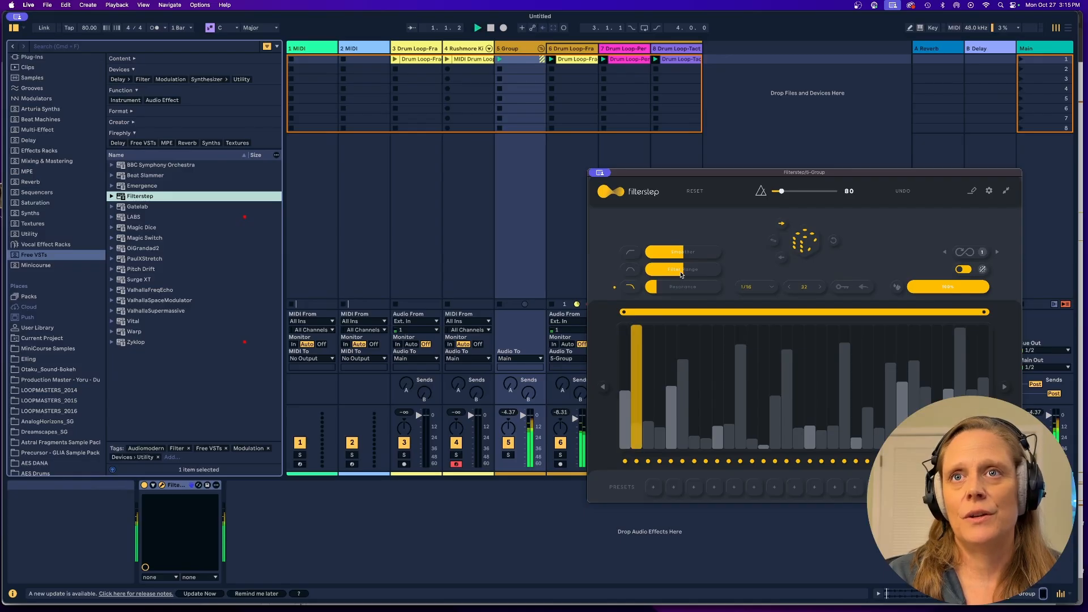
{"action": "mouse_move", "coordinate": [682, 269]}
{"action": "left_mouse_down"}
{"action": "mouse_move", "coordinate": [722, 276]}
{"action": "mouse_move", "coordinate": [646, 271]}
{"action": "mouse_move", "coordinate": [720, 274]}
{"action": "mouse_move", "coordinate": [669, 272]}
{"action": "mouse_move", "coordinate": [717, 273]}
{"action": "mouse_move", "coordinate": [655, 256]}
{"action": "mouse_move", "coordinate": [739, 260]}
{"action": "mouse_move", "coordinate": [652, 257]}
{"action": "mouse_move", "coordinate": [687, 256]}
{"action": "left_mouse_up"}
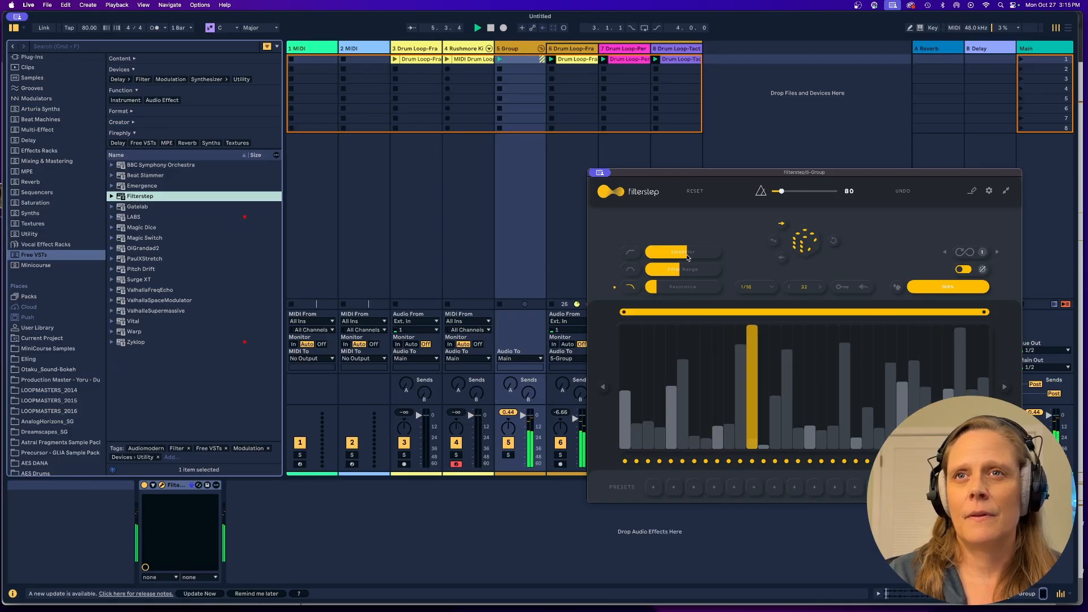
Try Filterstep step rates of 1/8, 1/32 and 1/4 during playback, and return the rate to 1/16.
{"action": "left_click", "coordinate": [757, 287]}
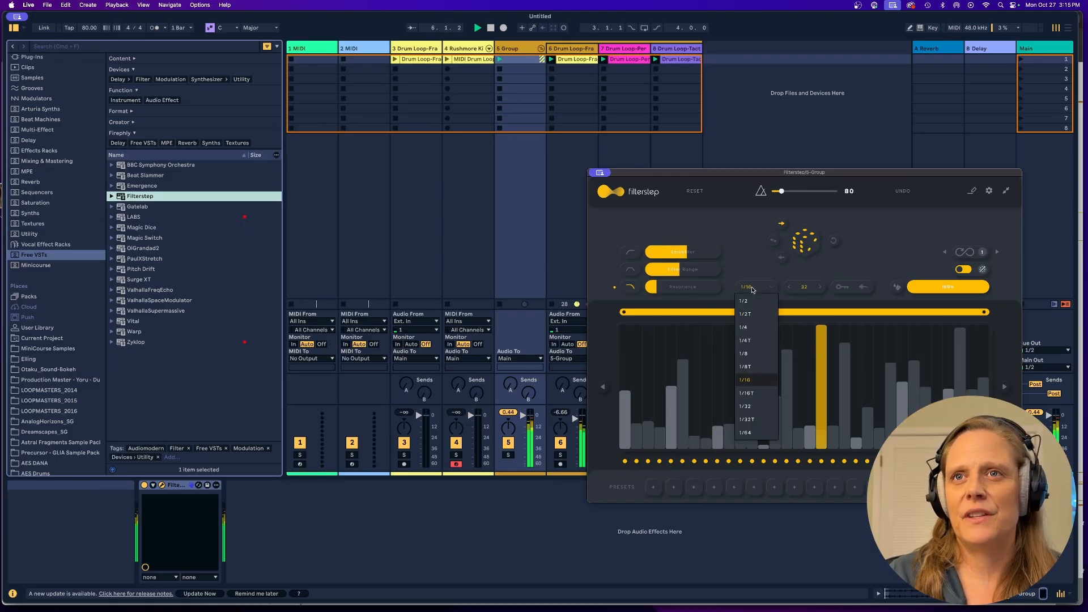
{"action": "left_click", "coordinate": [753, 355]}
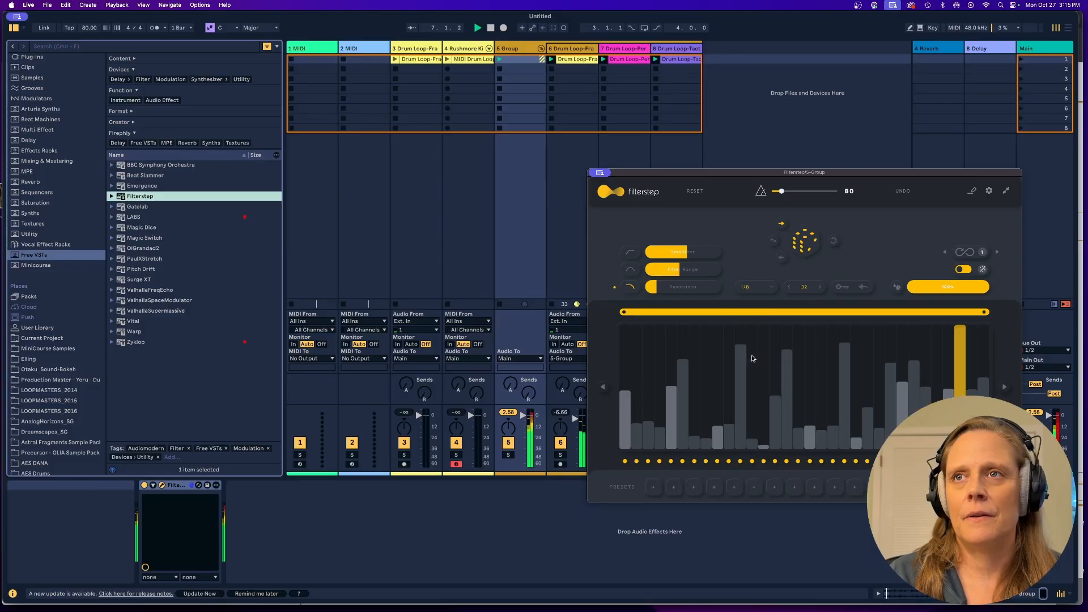
{"action": "left_click", "coordinate": [753, 288]}
{"action": "left_click", "coordinate": [756, 408]}
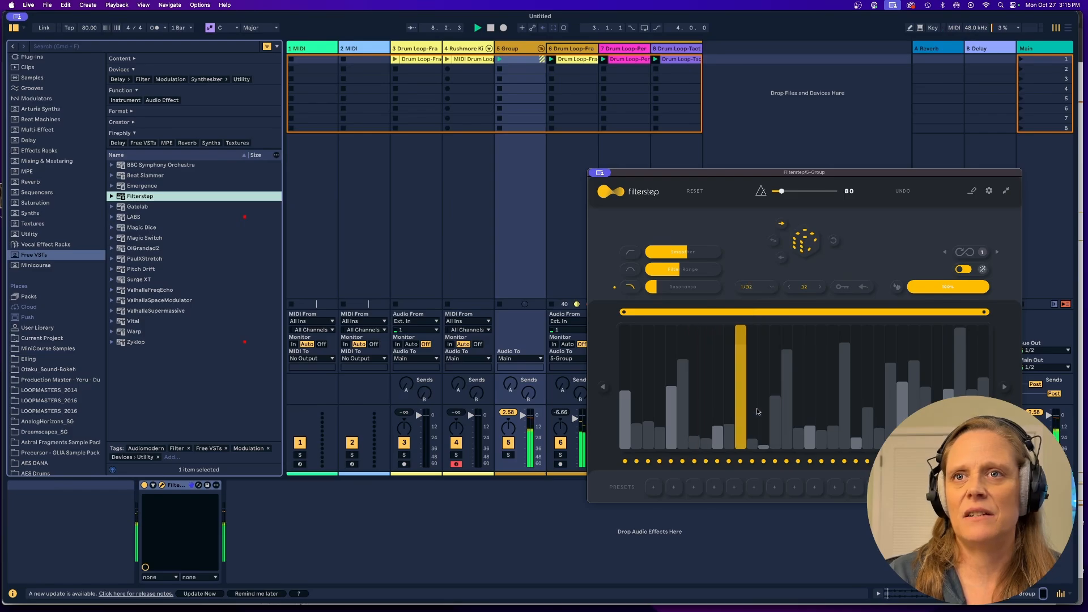
{"action": "left_click", "coordinate": [752, 286]}
{"action": "left_click", "coordinate": [750, 329]}
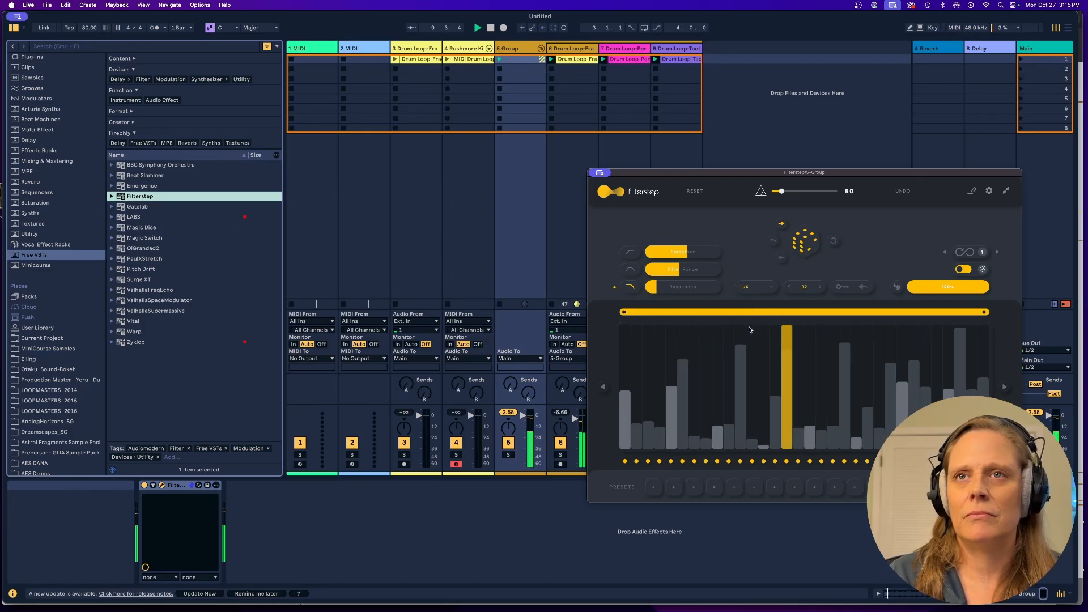
{"action": "left_click", "coordinate": [750, 287]}
{"action": "left_click", "coordinate": [748, 387]}
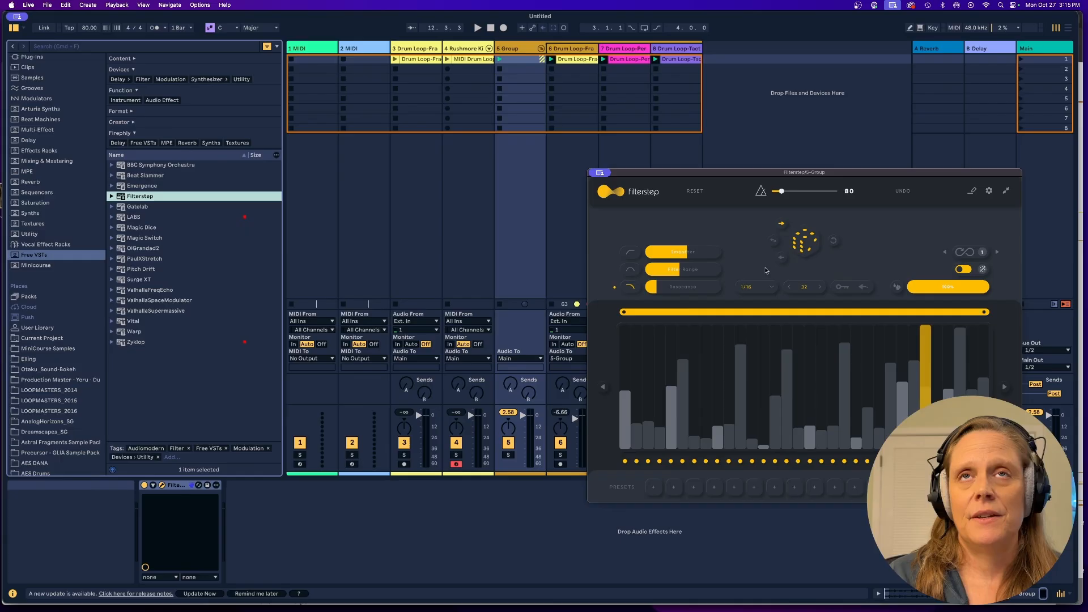
Select the Perpetual Clatter drum loop clip on track 7.
{"action": "left_click", "coordinate": [638, 61]}
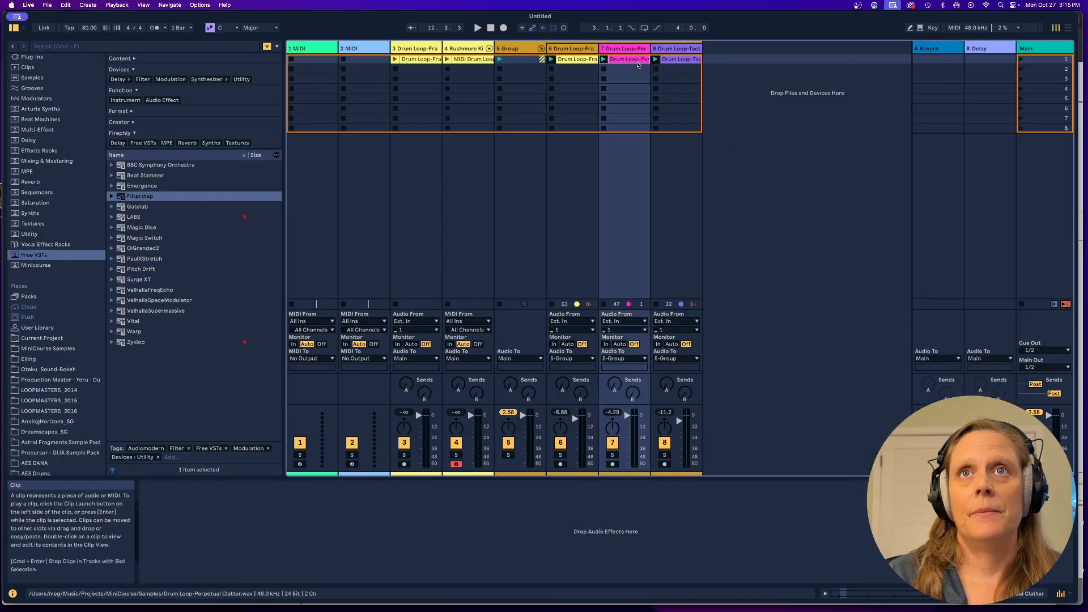